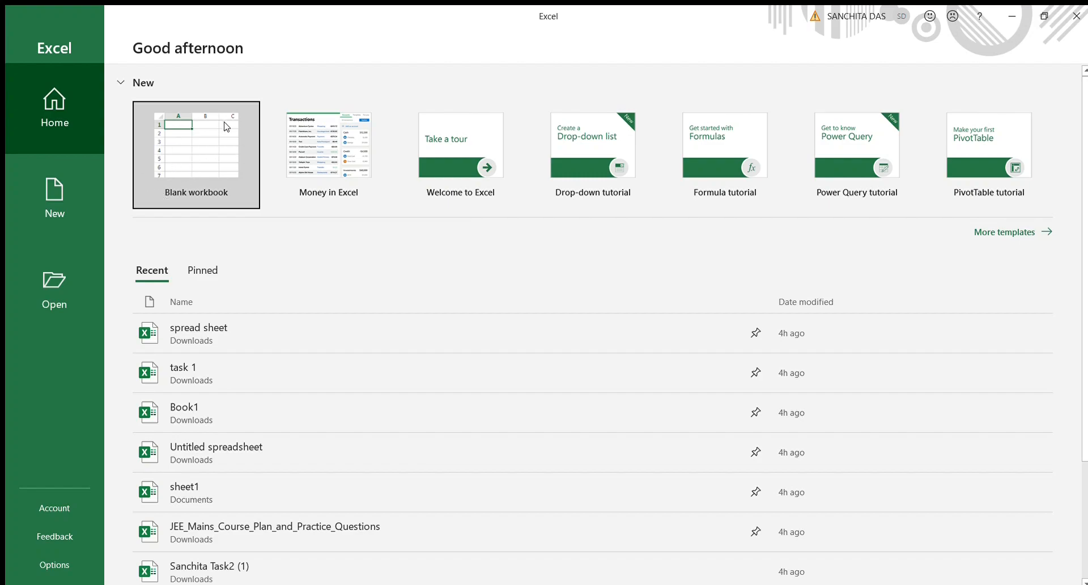
Create a new blank workbook.
left_click(214, 145)
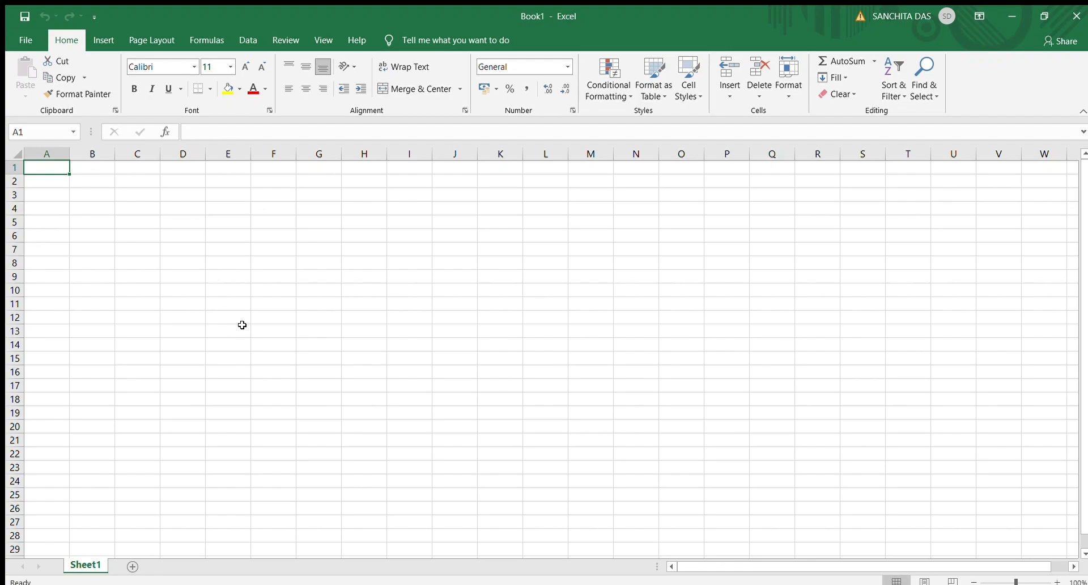
key("alt+Tab")
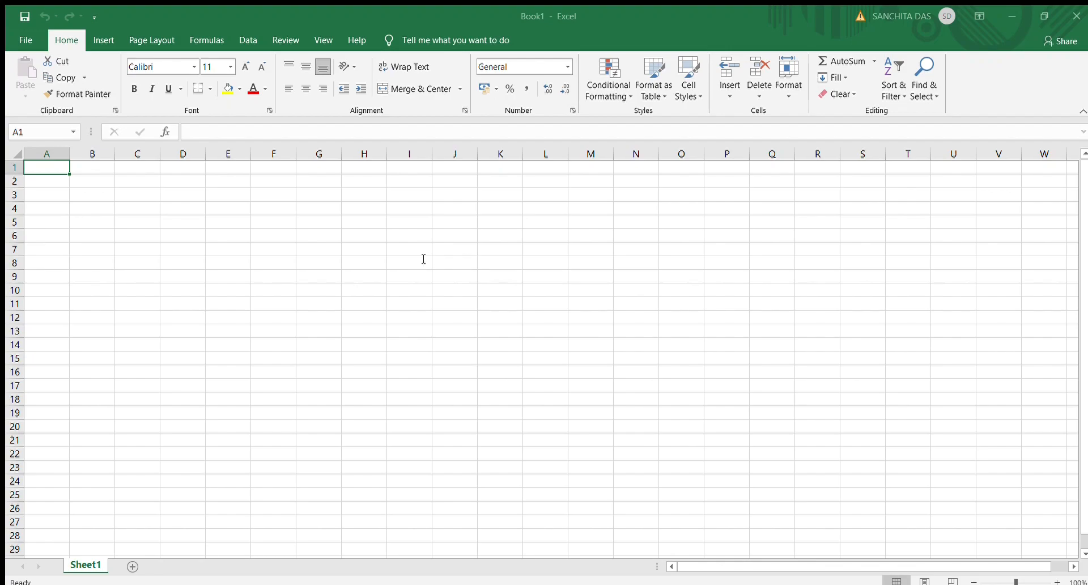
View the available Save As locations for the workbook and return to the worksheet without saving.
left_click(12, 37)
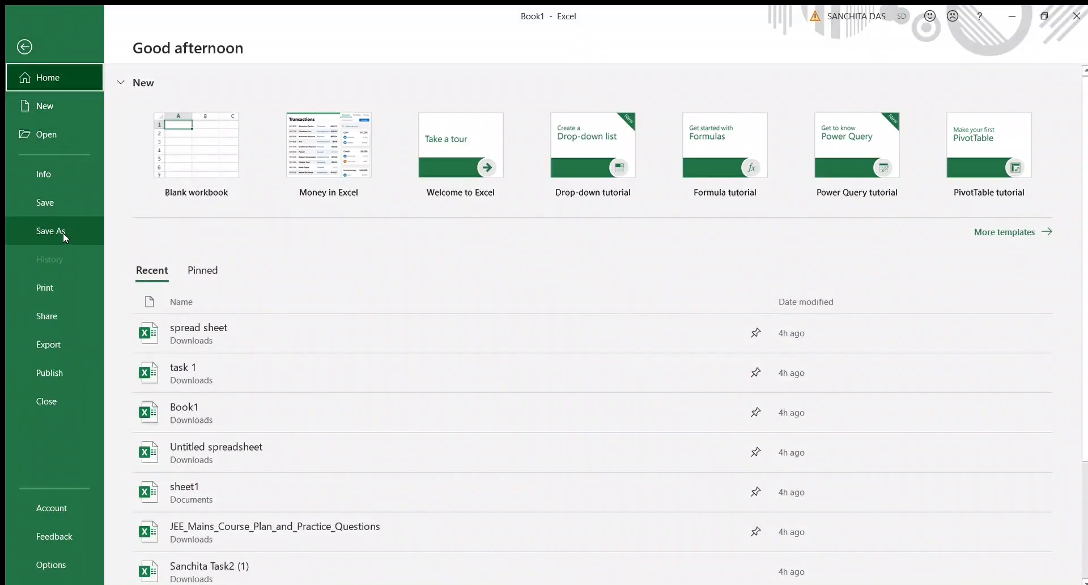
left_click(45, 227)
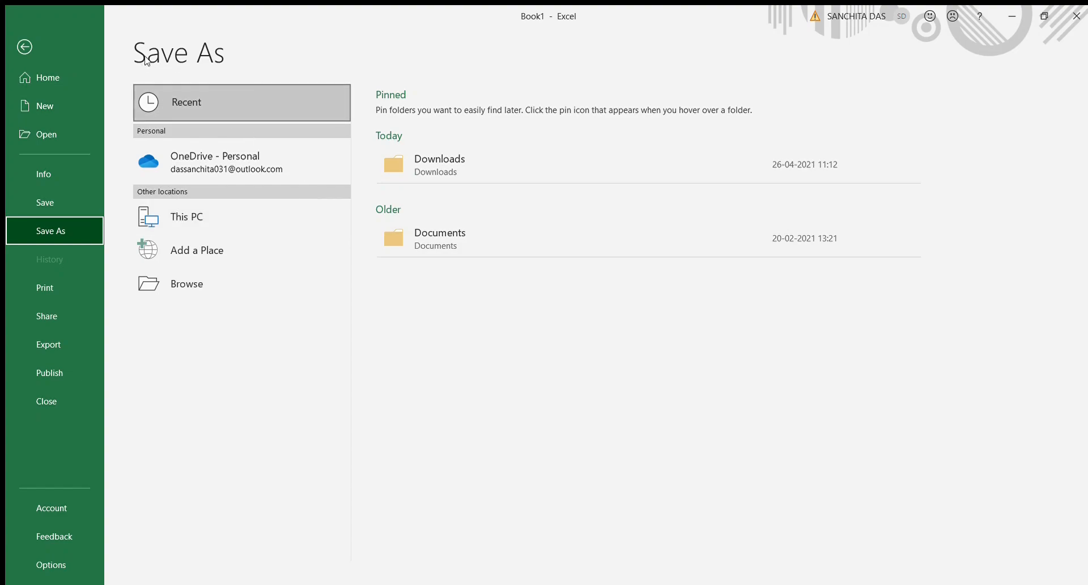
left_click(23, 46)
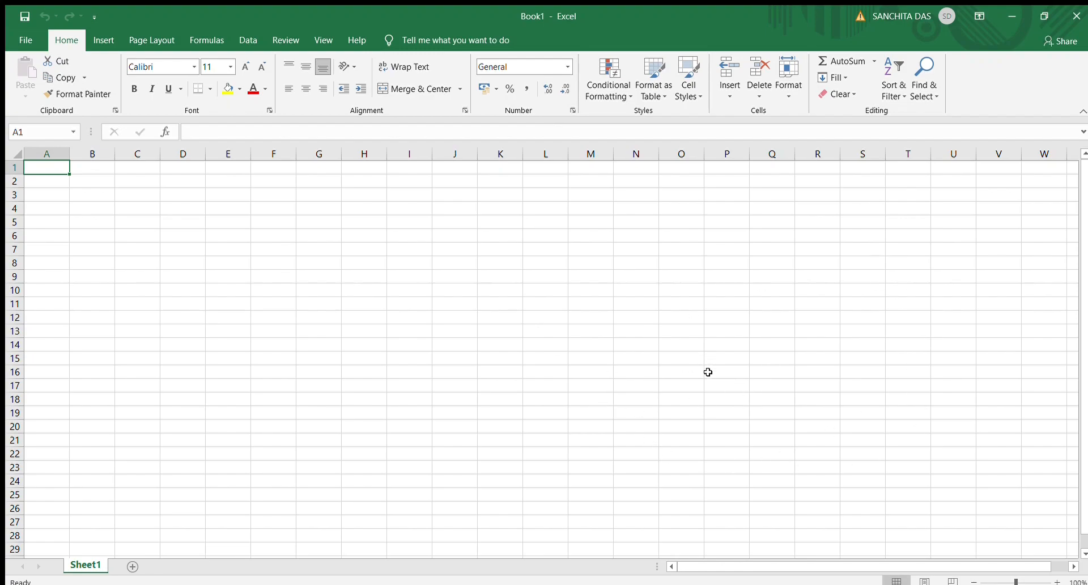
left_click(277, 274)
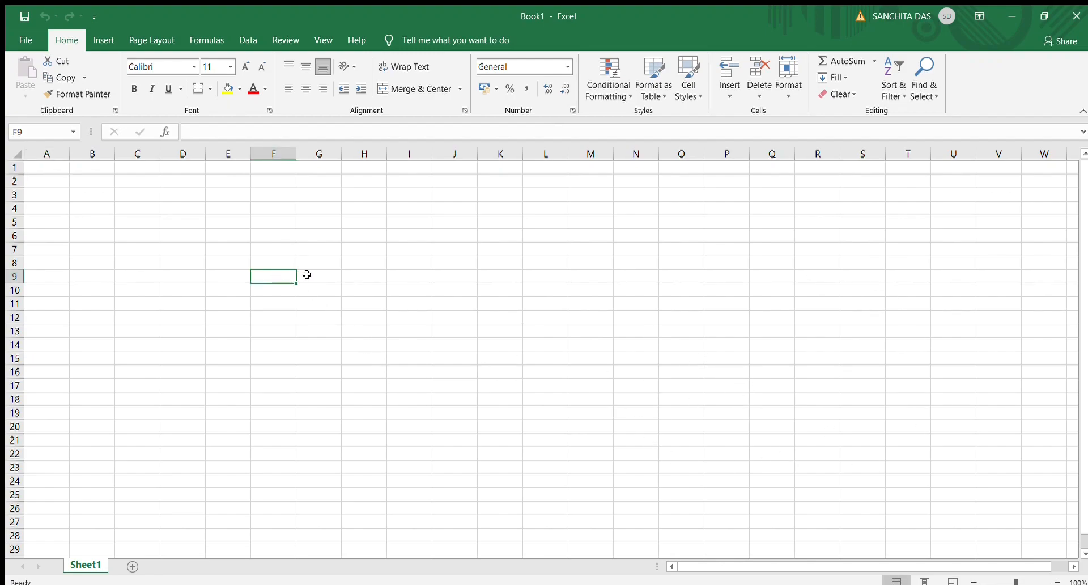
left_click(316, 275)
left_click(316, 238)
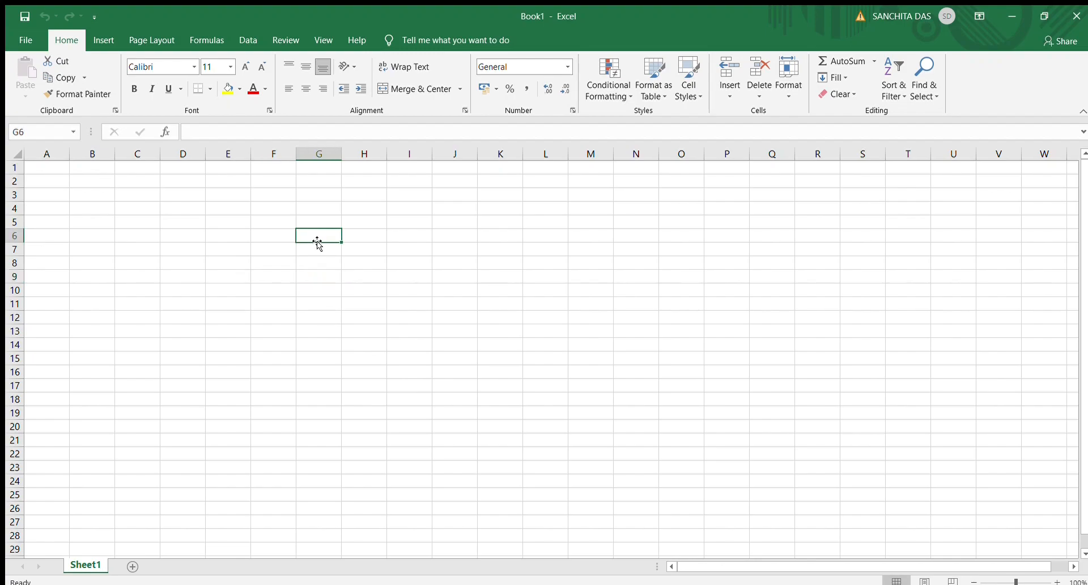
left_click(220, 237)
left_click(229, 274)
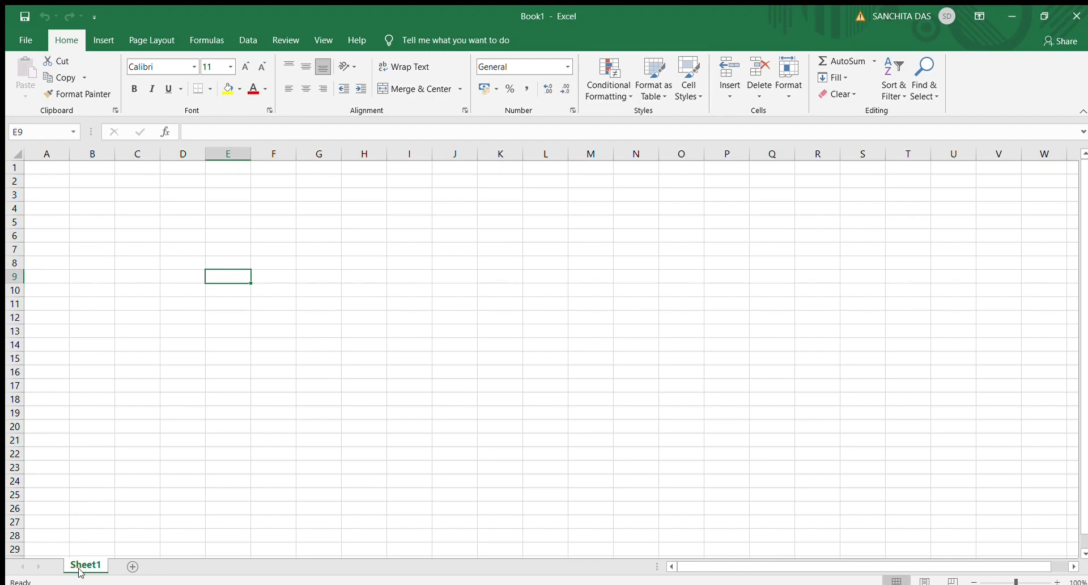
Add two new worksheets to the workbook and rename the last one "sheet 5".
left_click(130, 565)
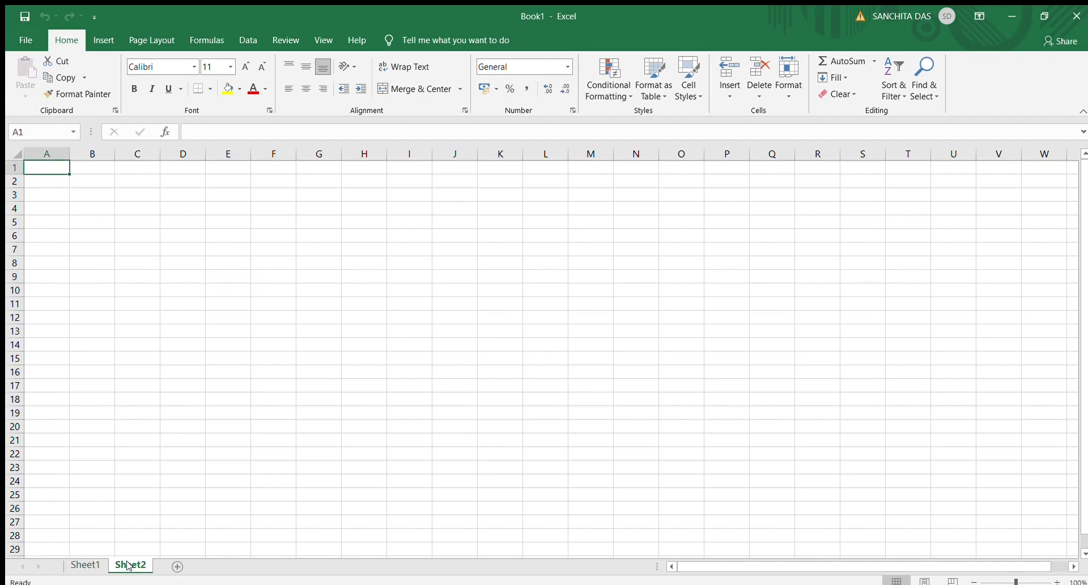
left_click(176, 567)
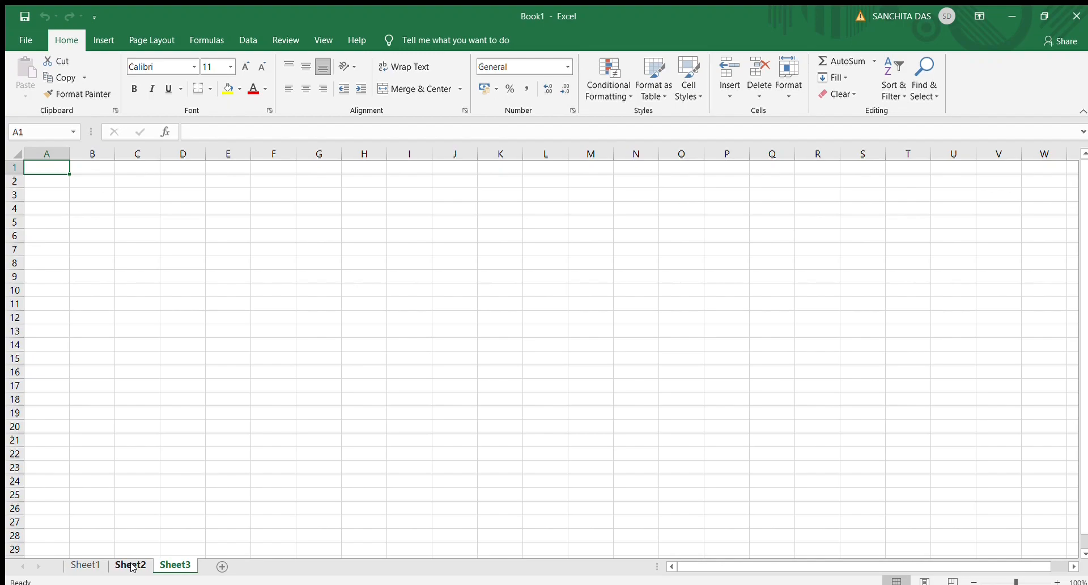
double_click(180, 564)
double_click(187, 566)
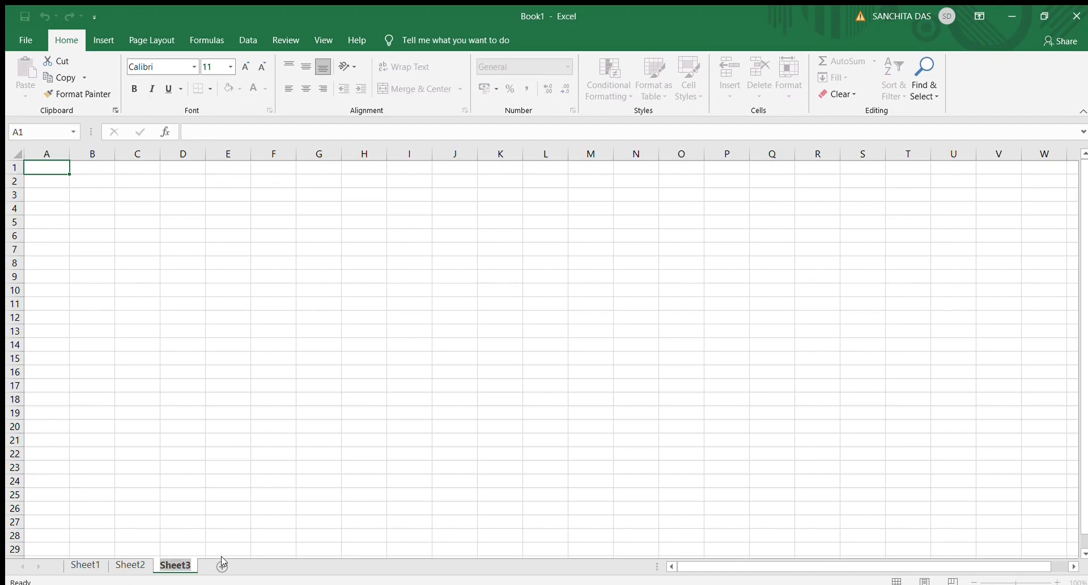
key("BackSpace")
type("sheet 5")
left_click(233, 412)
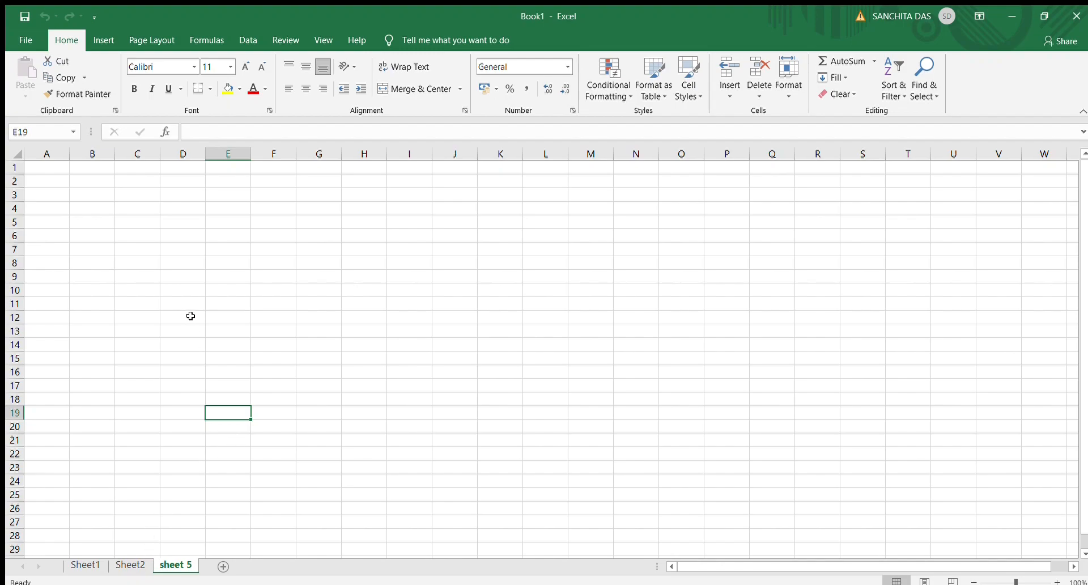
Switch to Sheet1 and enlarge the worksheet display to 148%, starting from row 1.
left_click(87, 563)
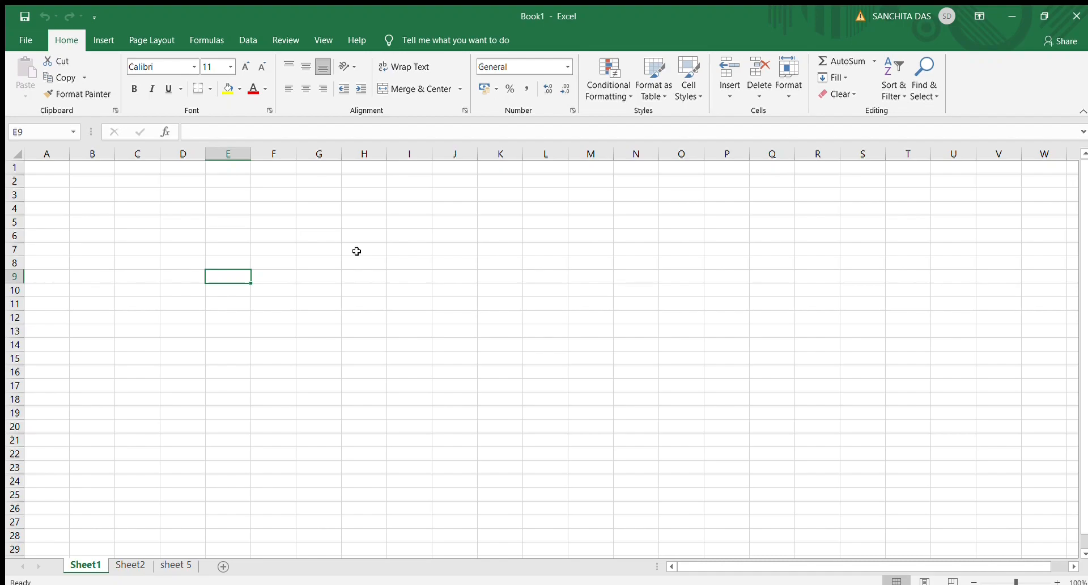
left_click(270, 272)
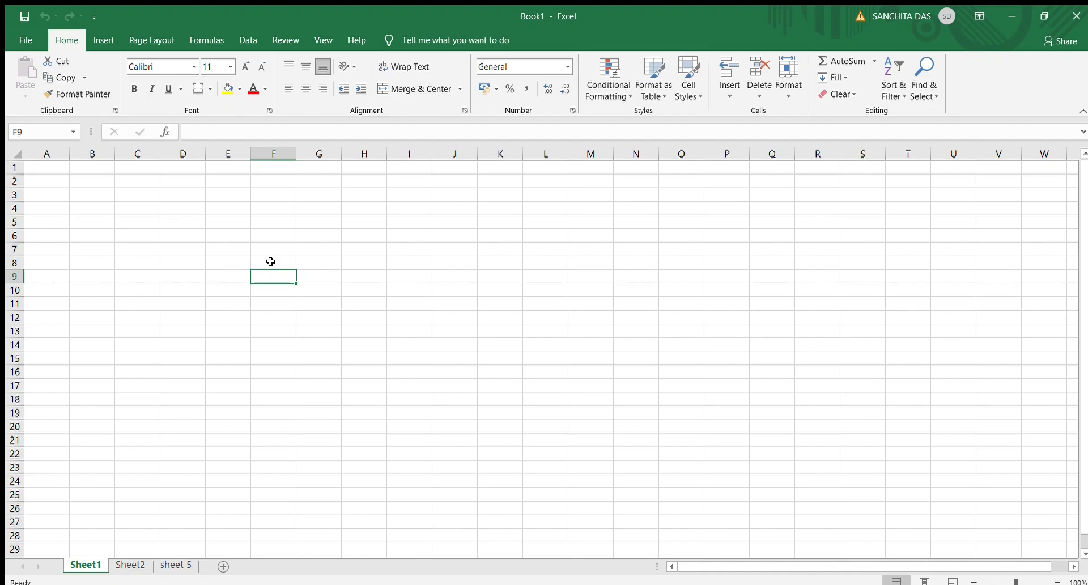
left_click(183, 206)
scroll(184, 206, "up", 3, "ctrl")
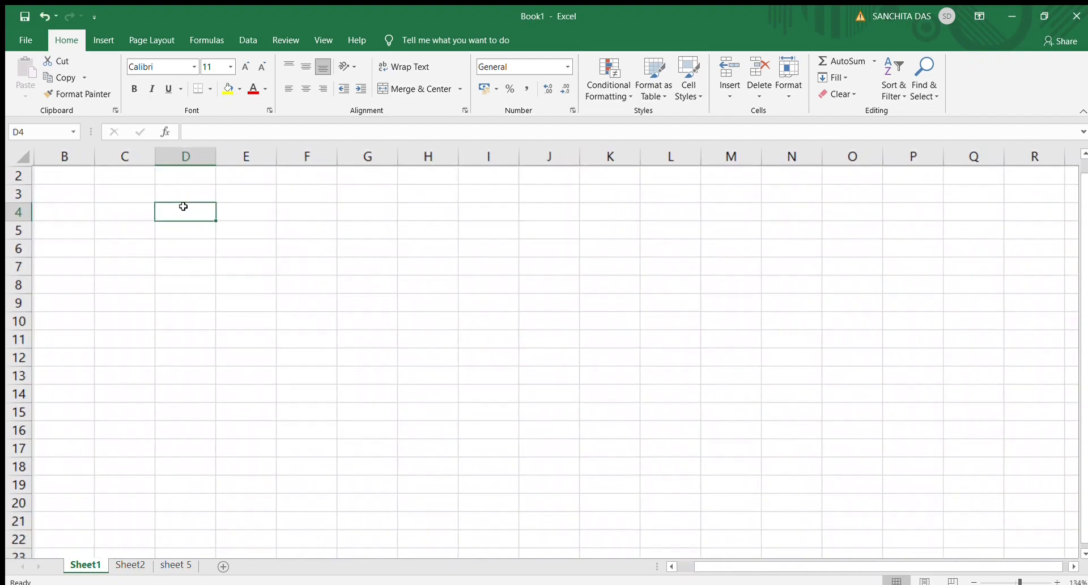
left_click_drag(741, 566, 702, 576)
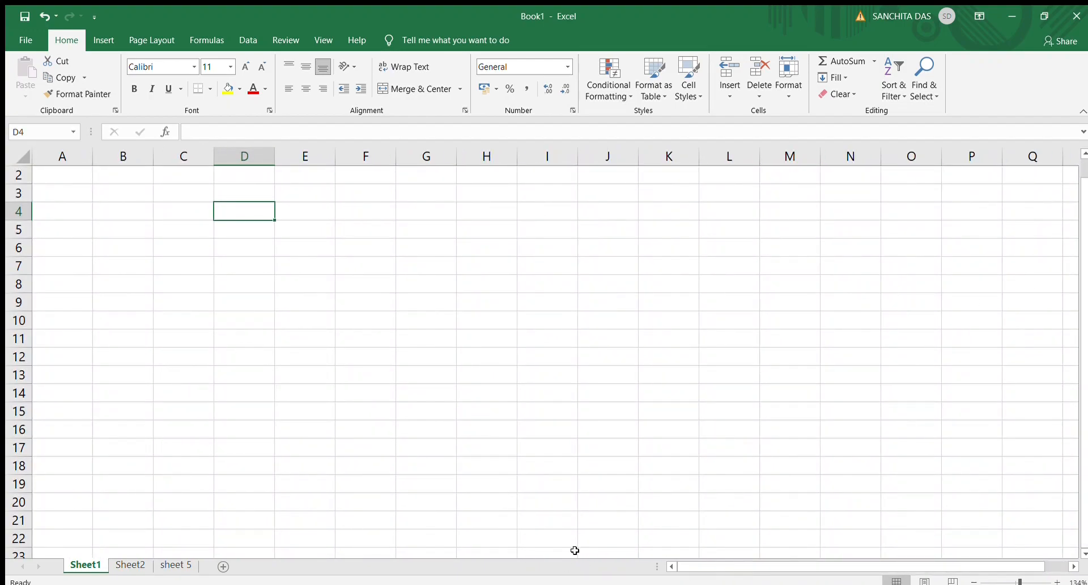
scroll(507, 286, "up", 1, "ctrl")
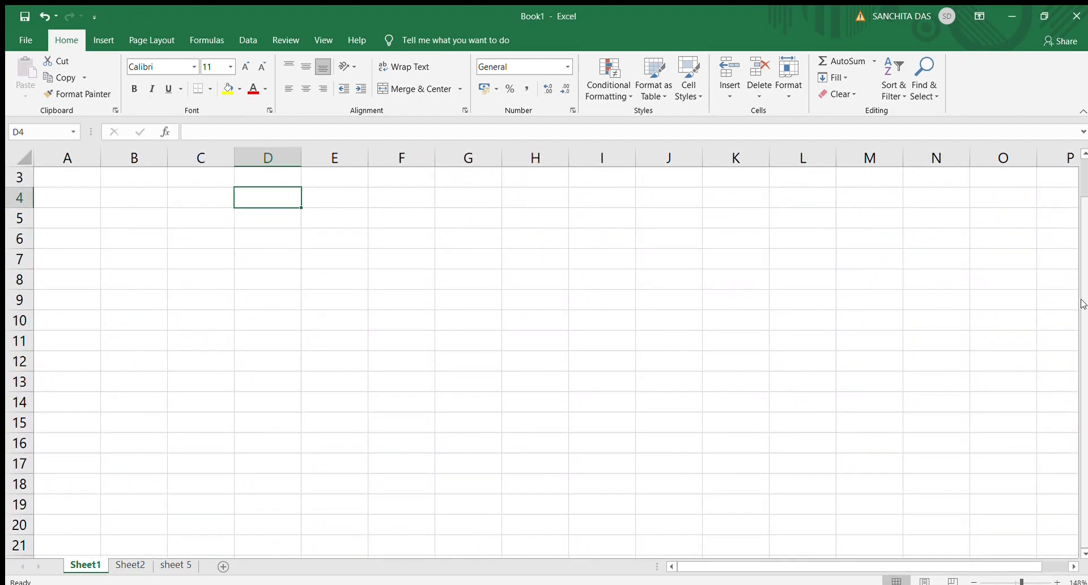
scroll(1084, 229, "up", 1)
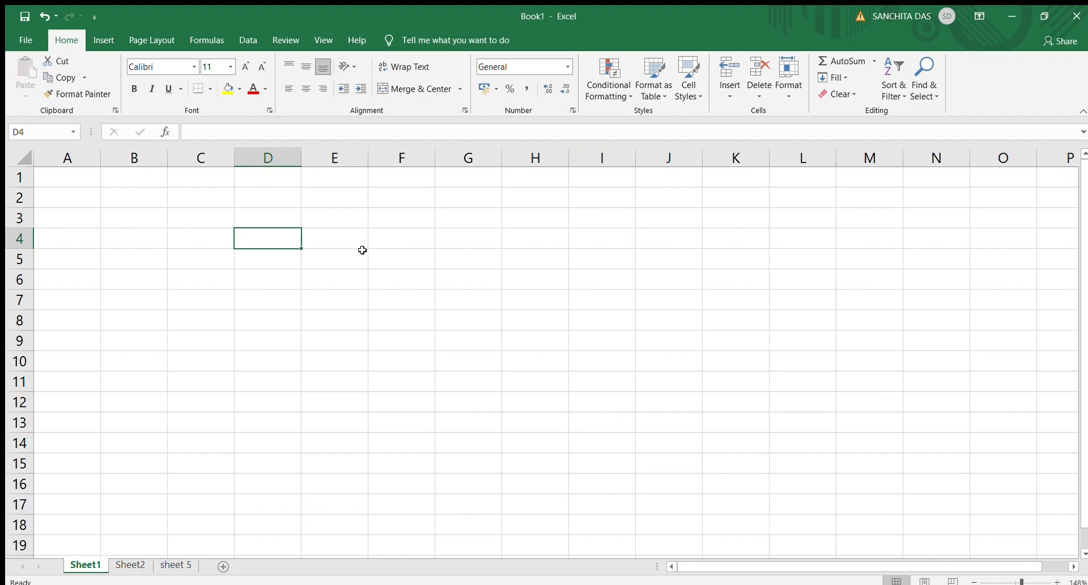
left_click(345, 233)
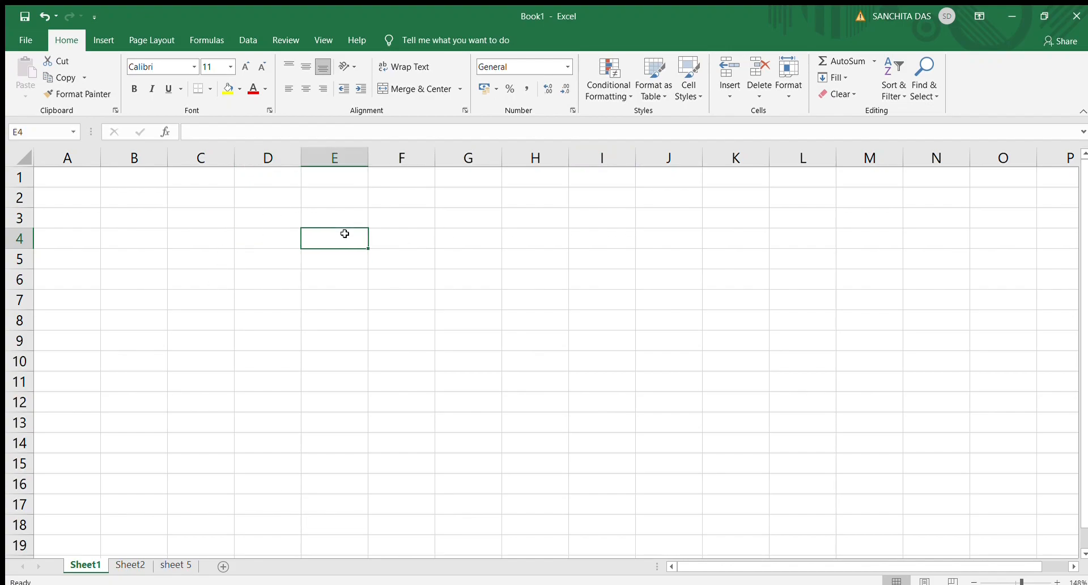
left_click(397, 238)
left_click(488, 252)
left_click(302, 305)
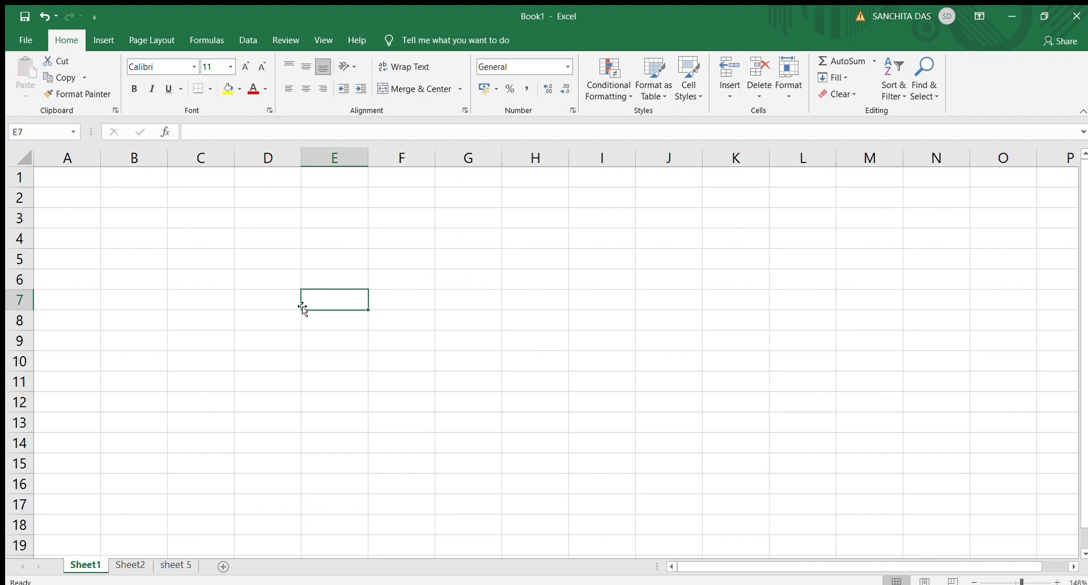
left_click(261, 261)
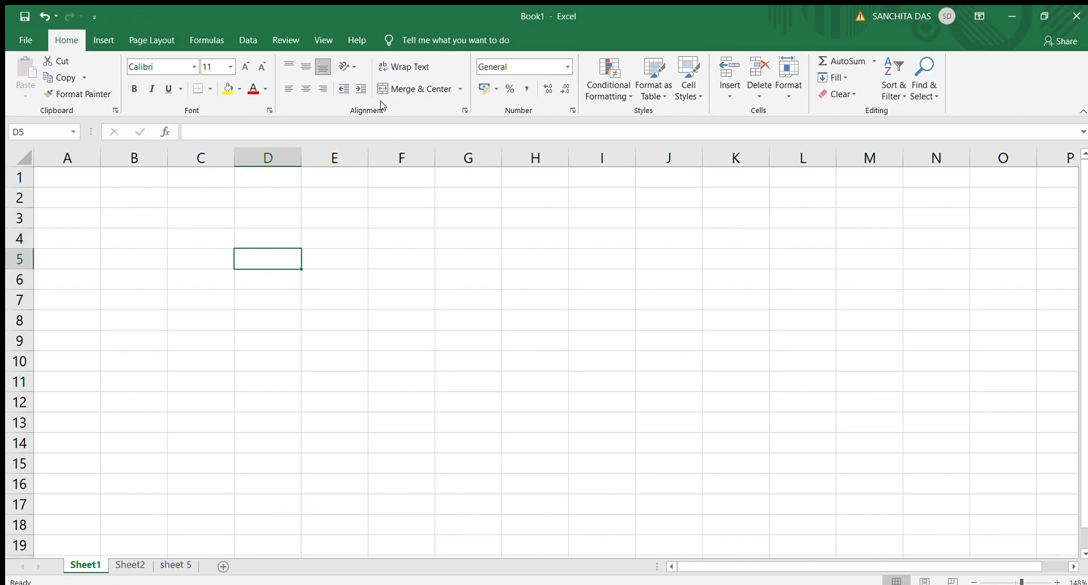
left_click(230, 250)
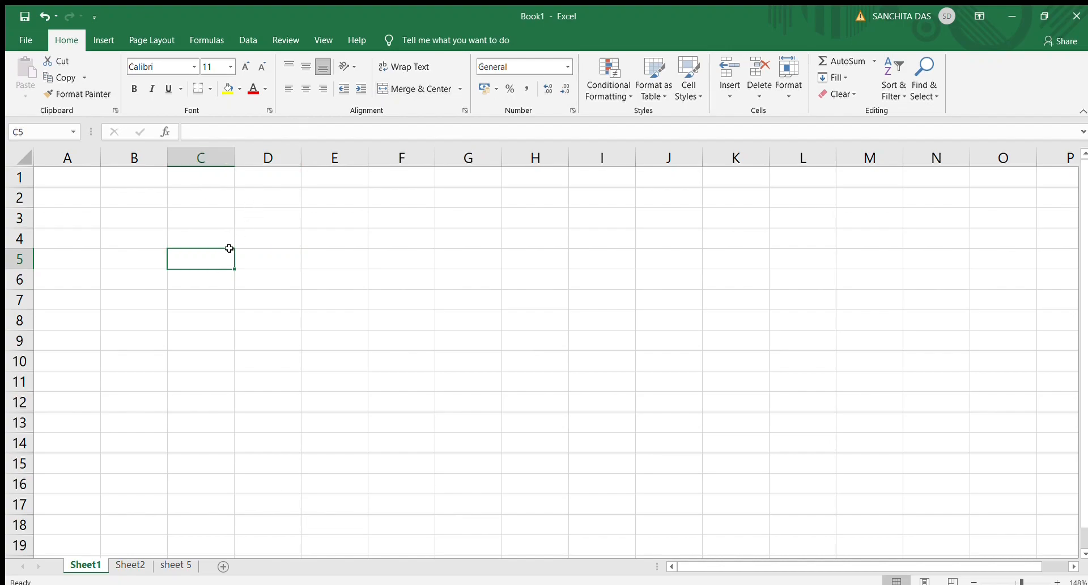
Enter a sample first name in cell C4 and check the cell's stored content.
left_click(189, 239)
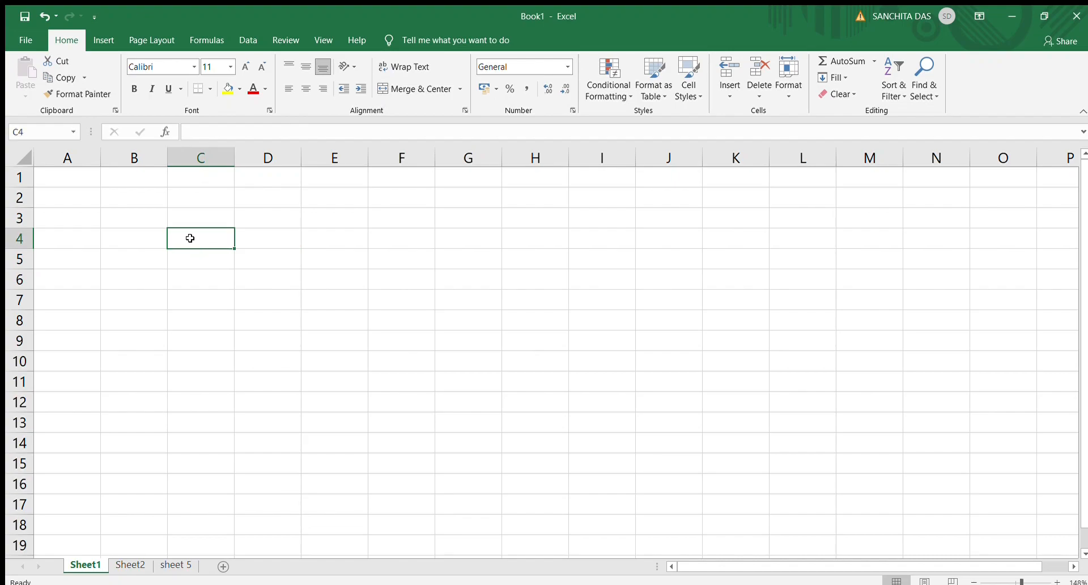
type("John")
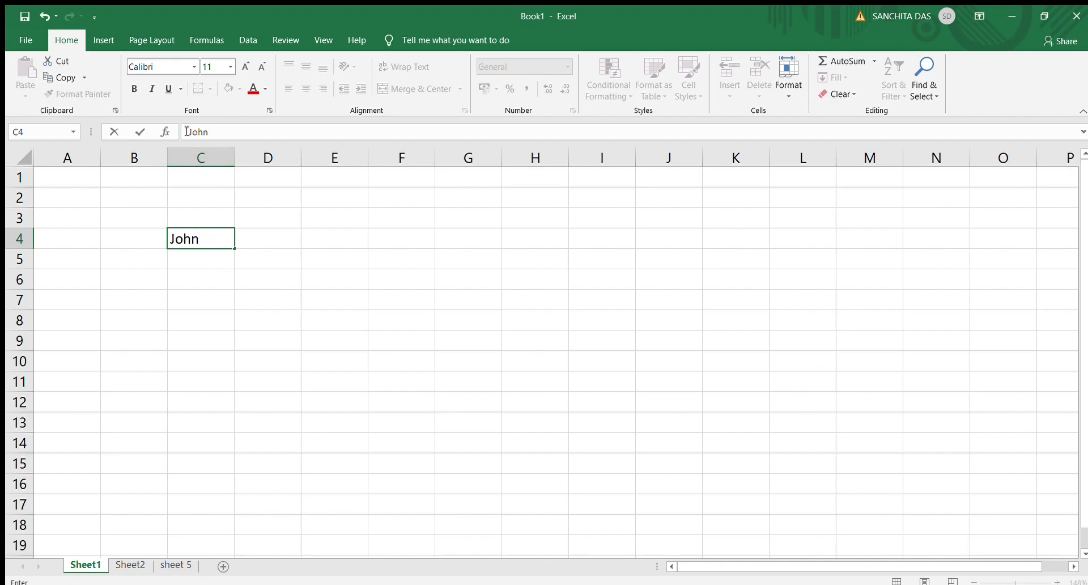
left_click_drag(187, 132, 225, 132)
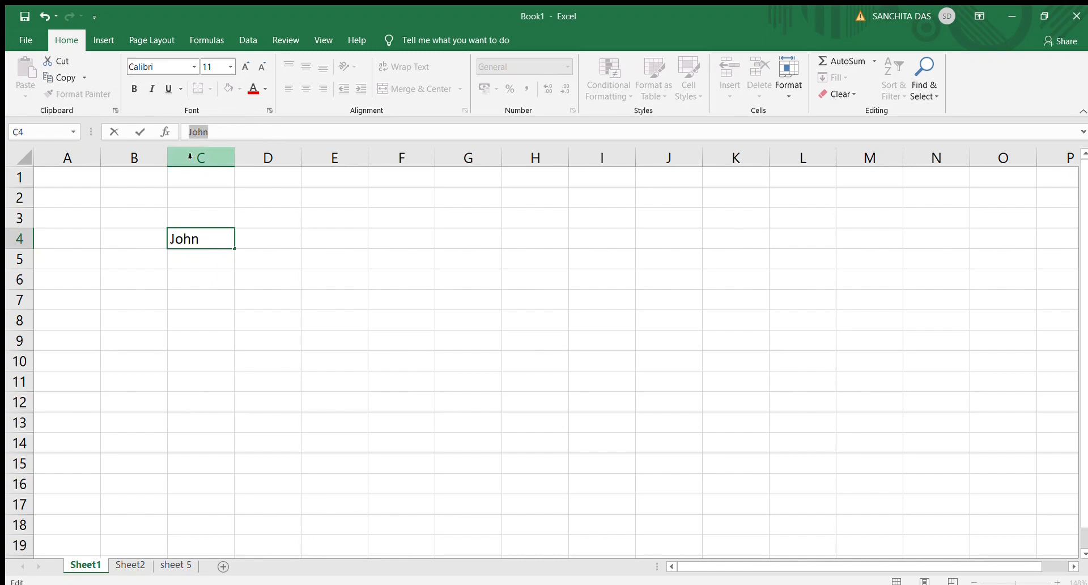
left_click(200, 263)
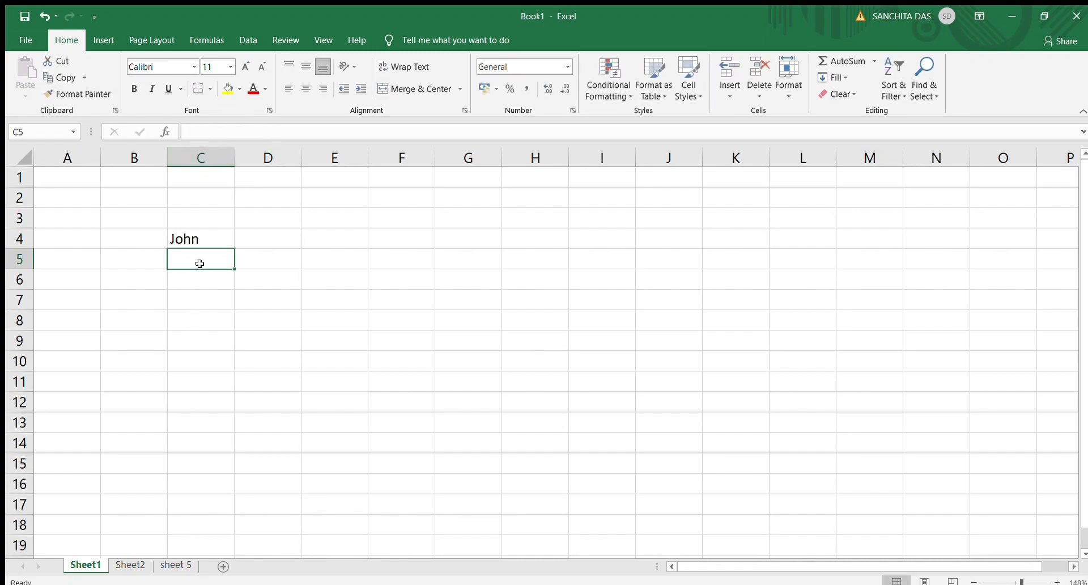
left_click(189, 242)
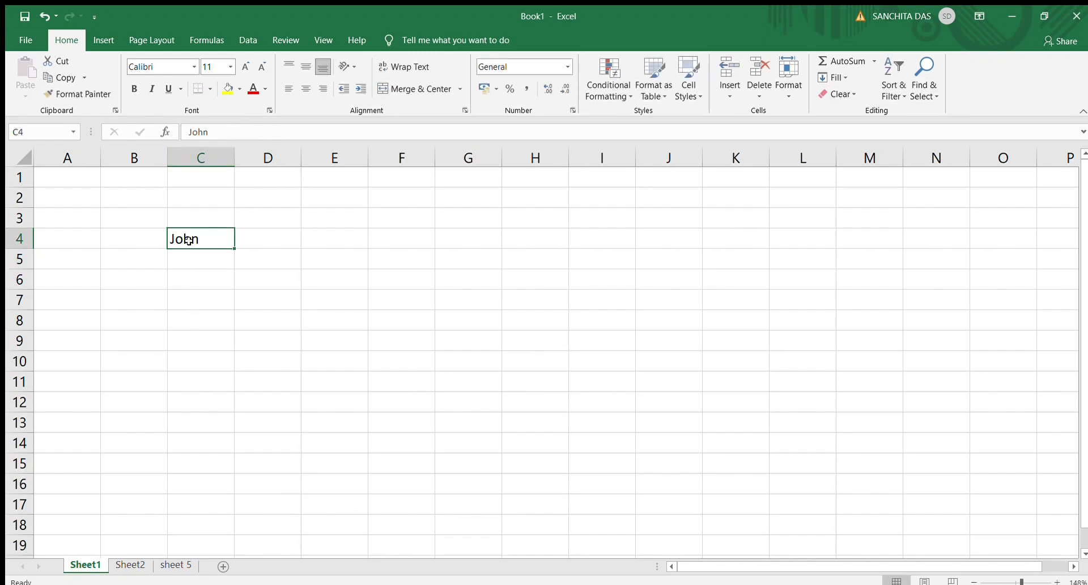
double_click(190, 132)
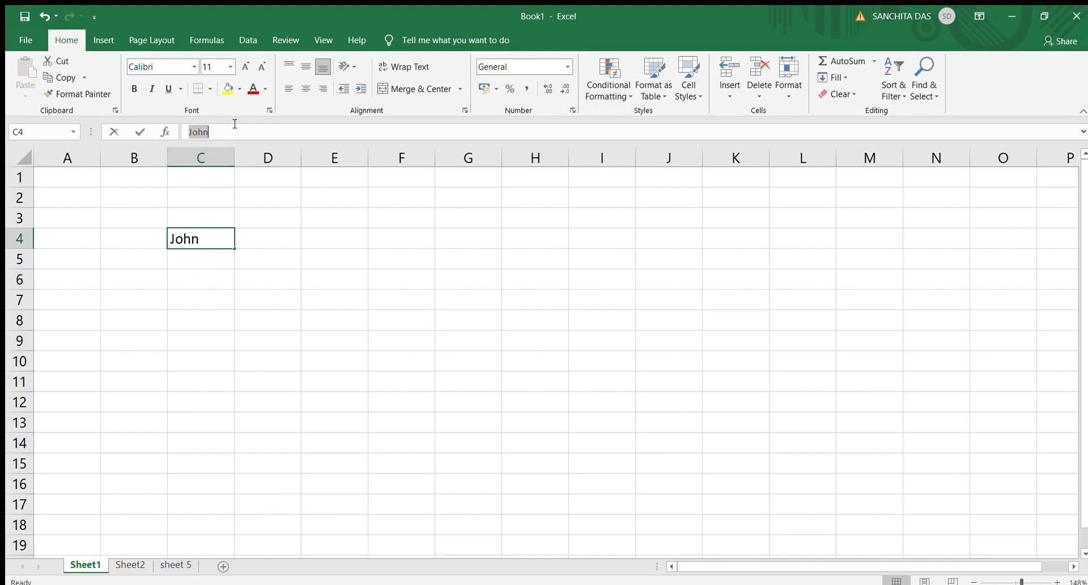
left_click(215, 265)
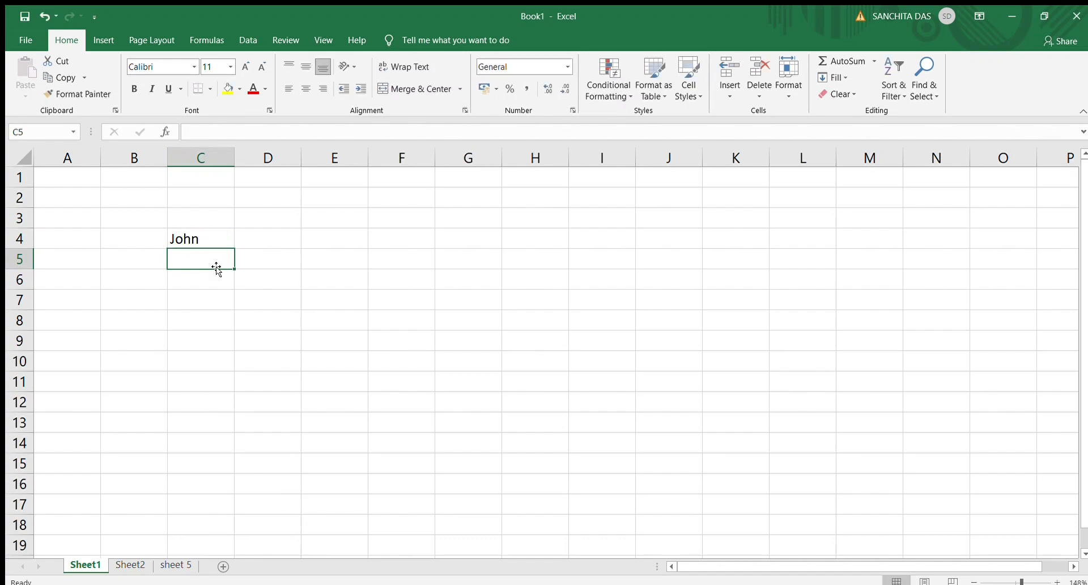
Enter another sample first name in cell D5, check its content and clear the cell again.
left_click(285, 261)
type("Mercy")
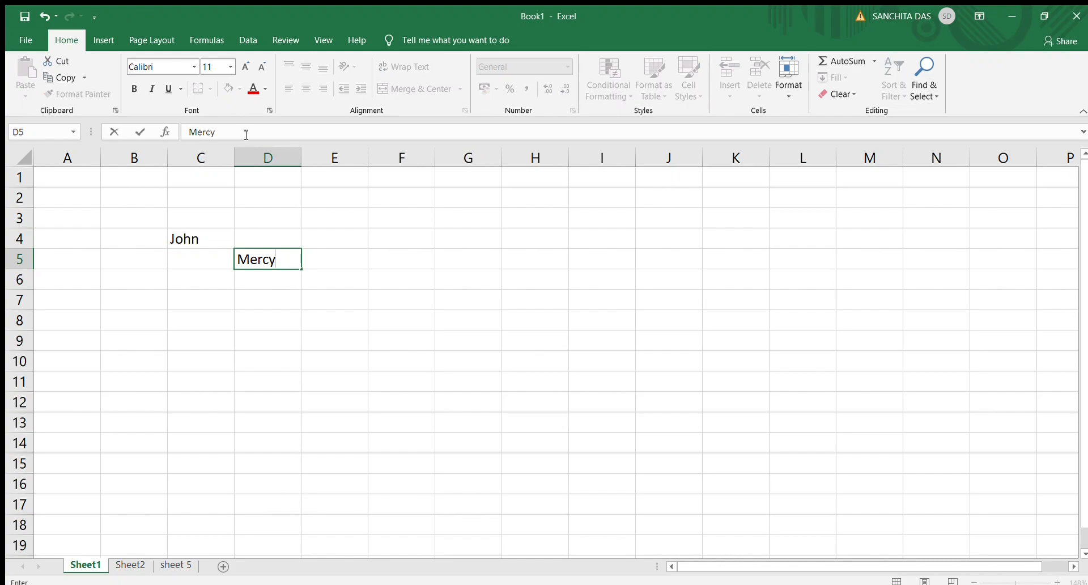
left_click_drag(187, 132, 228, 130)
left_click(294, 258)
key("BackSpace")
key("BackSpace")
key("BackSpace")
key("BackSpace")
key("BackSpace")
left_click(207, 241)
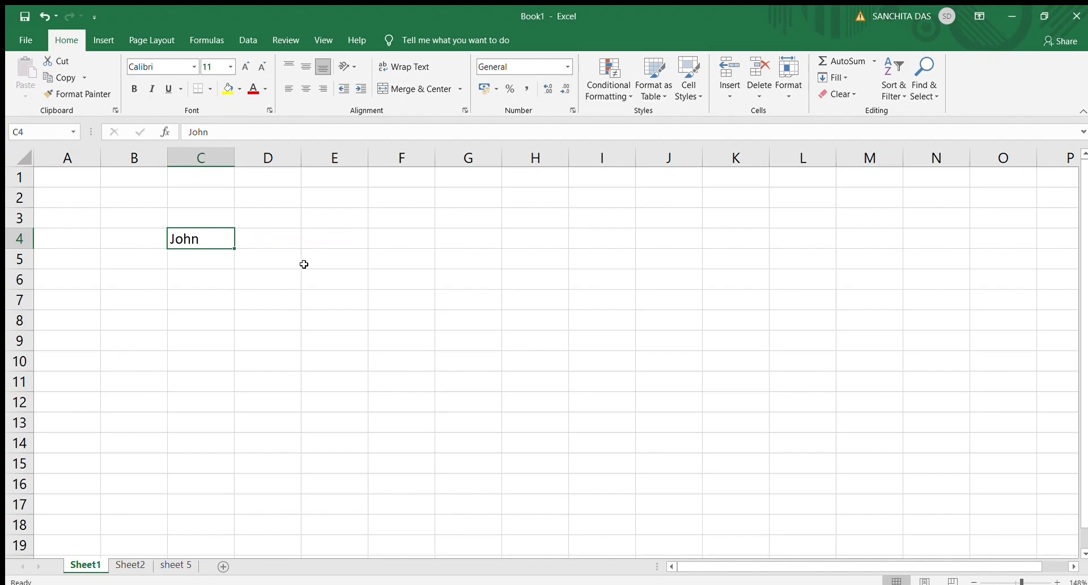
Enter the formula =C4 in cell E4 to reference the name, and select the source cell.
left_click(357, 234)
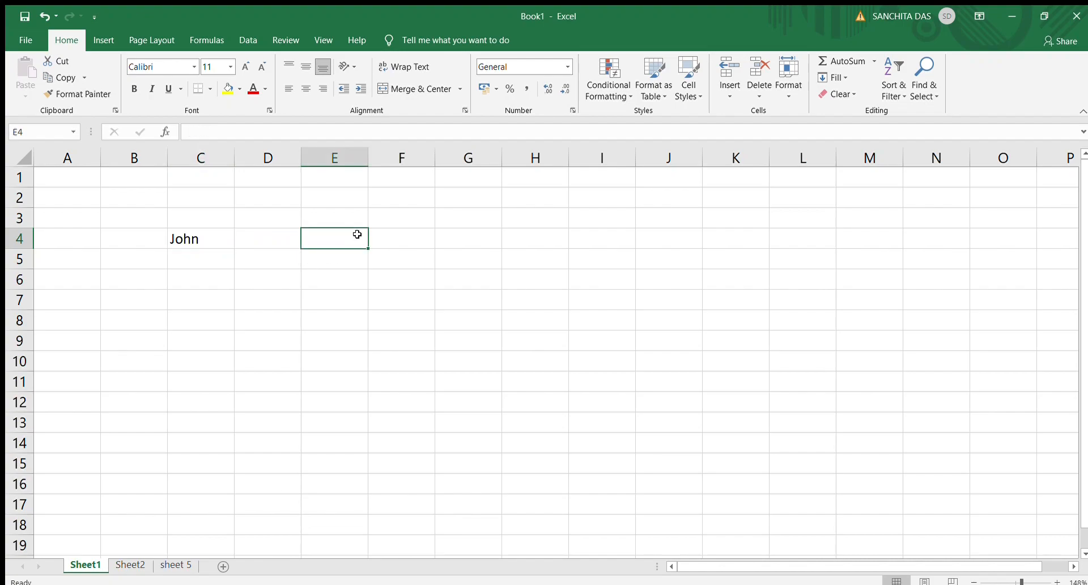
type("=C4")
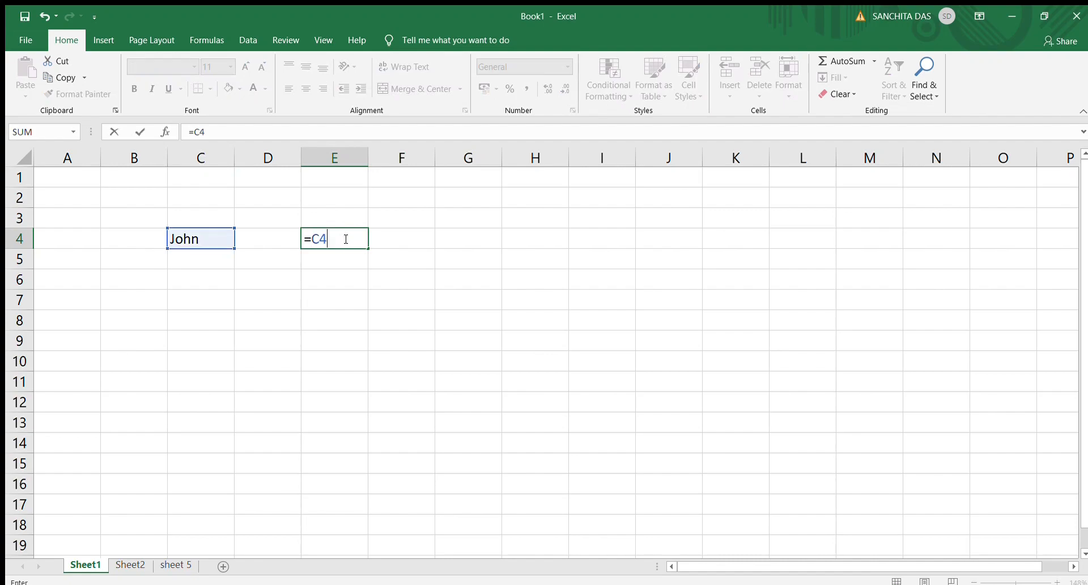
key("Return")
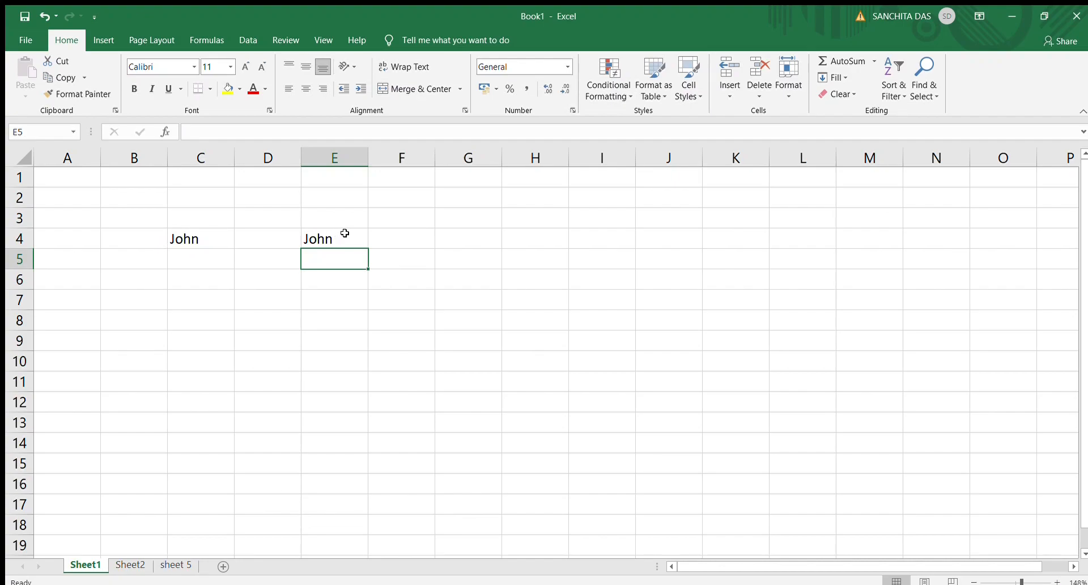
left_click(207, 236)
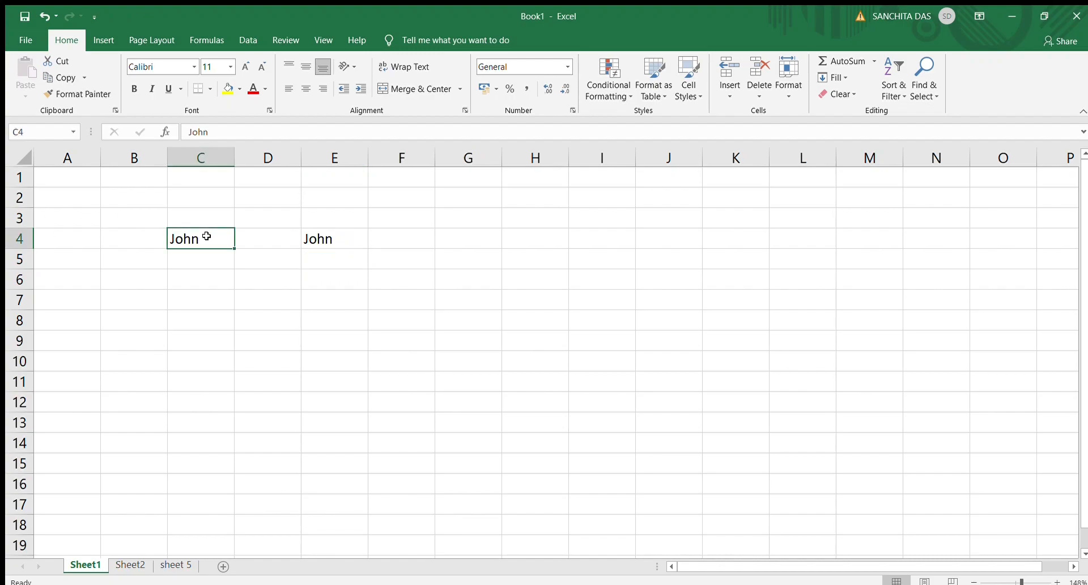
Try re-pointing the formula in cell E4 to several other cells, finishing with =E3.
left_click(331, 241)
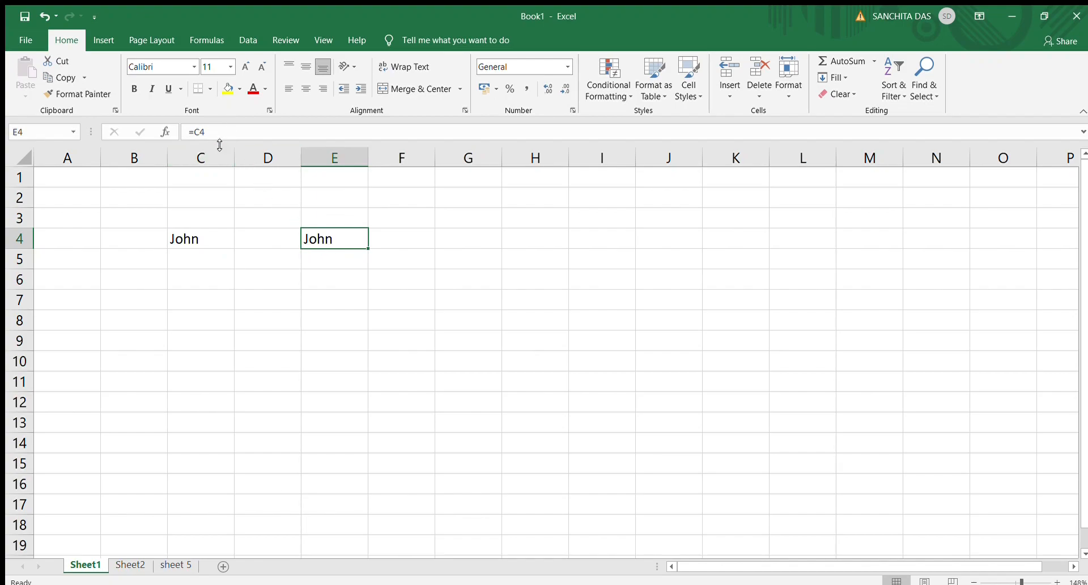
left_click_drag(185, 131, 218, 129)
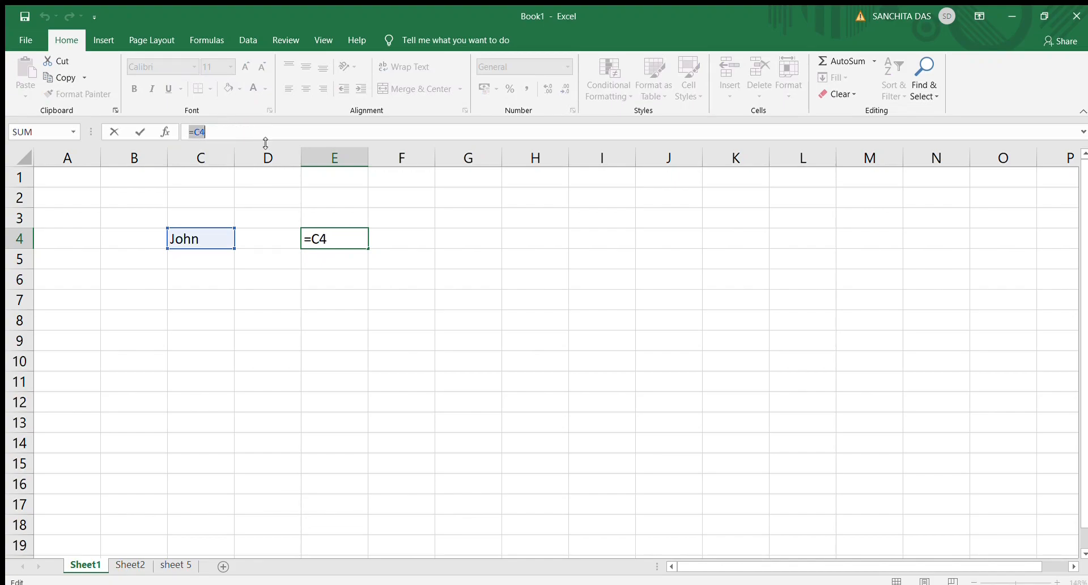
type("=")
left_click(345, 260)
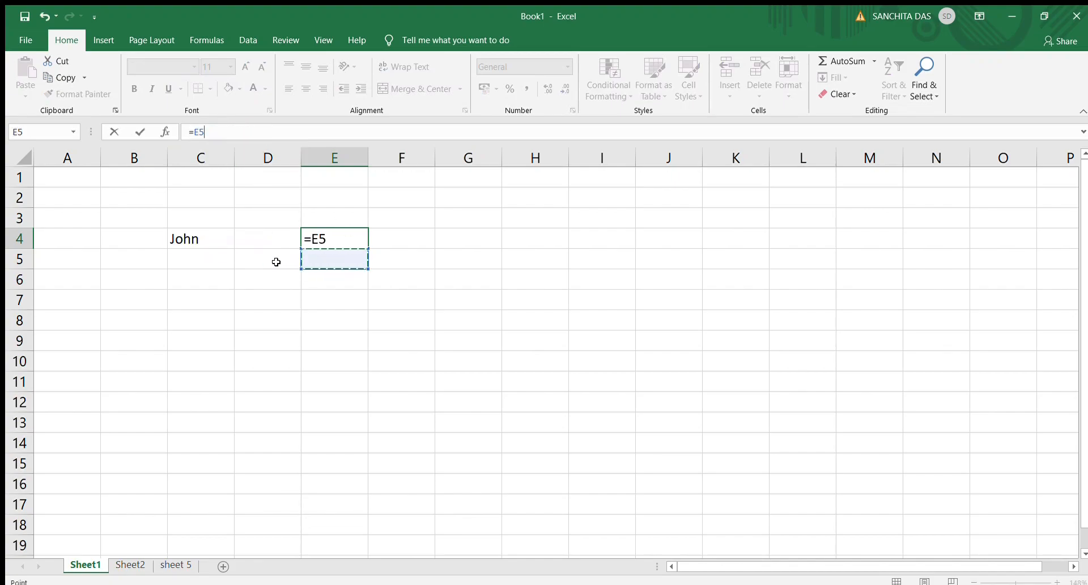
left_click(268, 261)
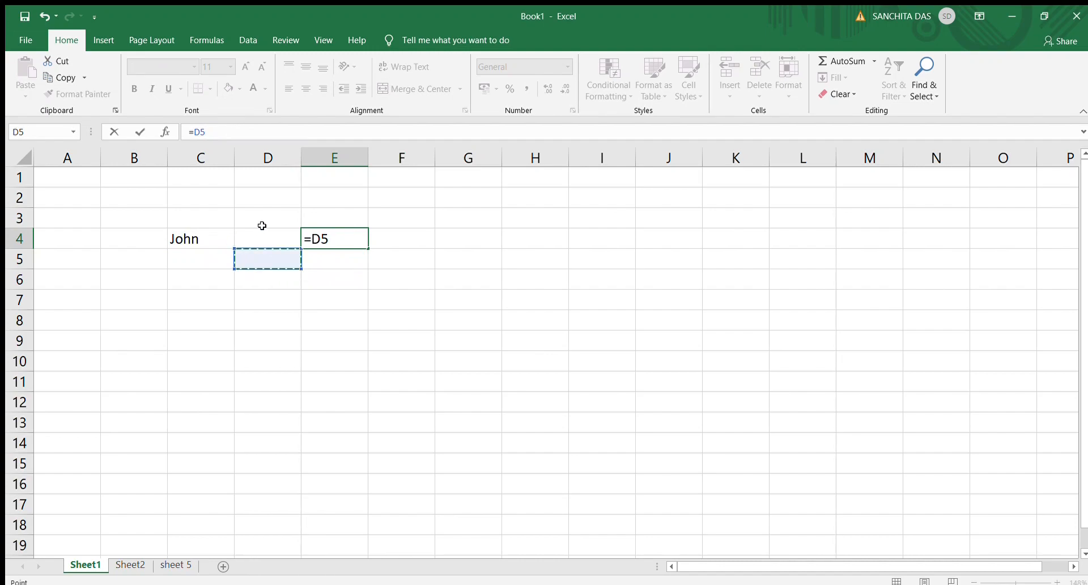
left_click(267, 236)
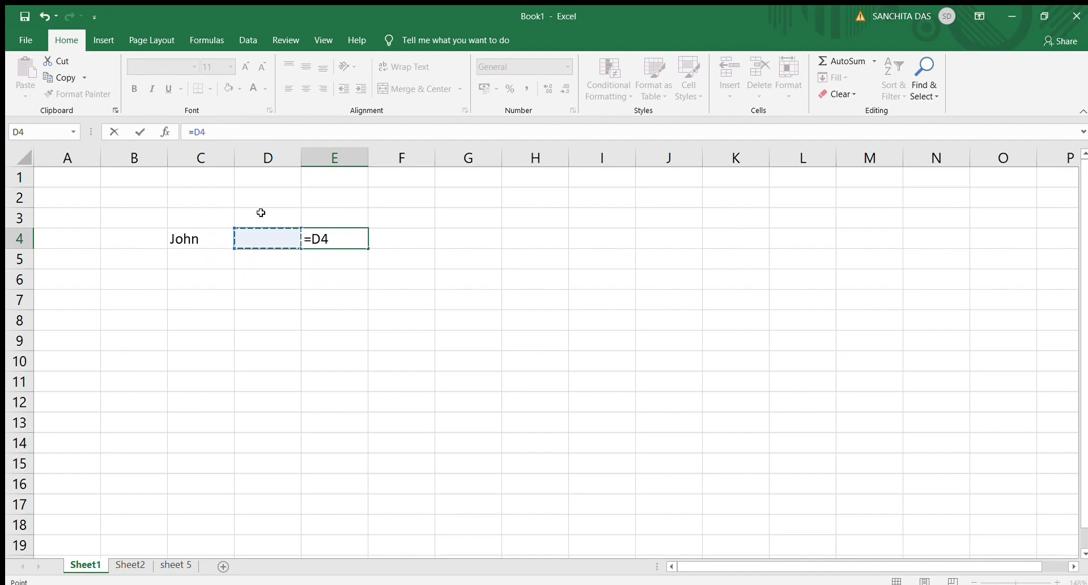
left_click(261, 215)
left_click(335, 191)
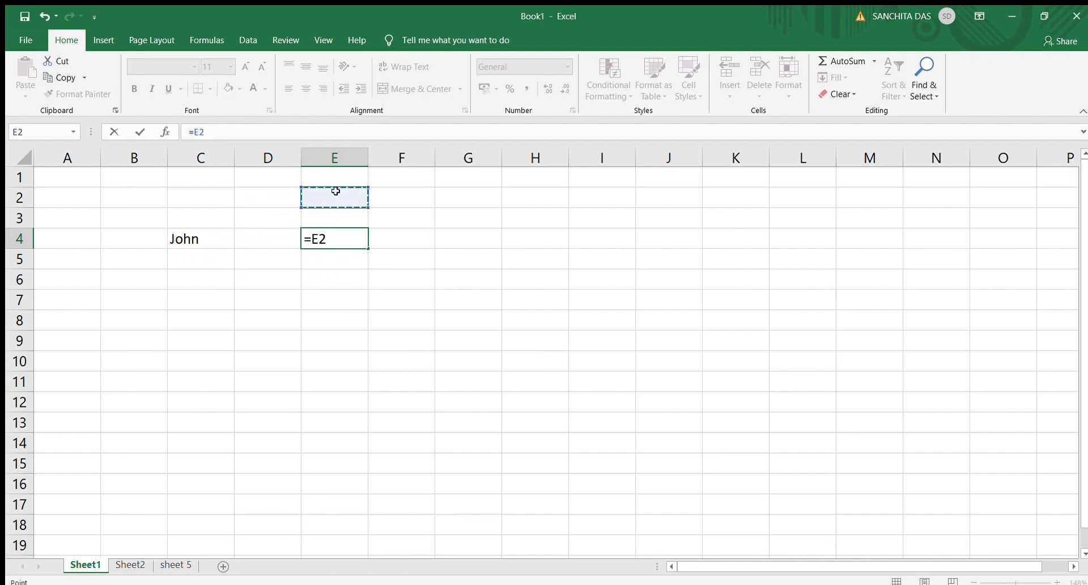
left_click(438, 195)
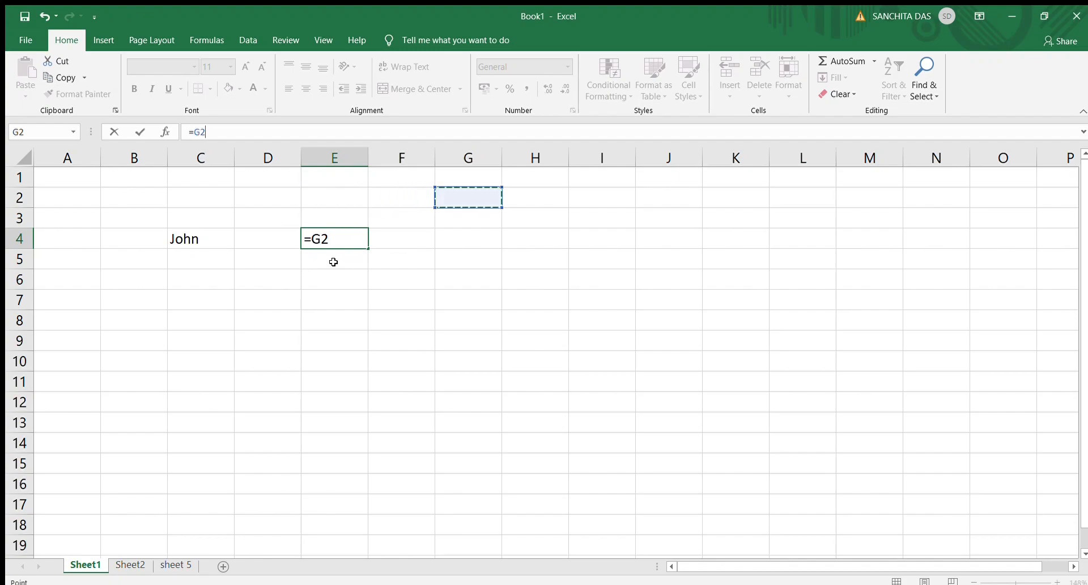
left_click(343, 217)
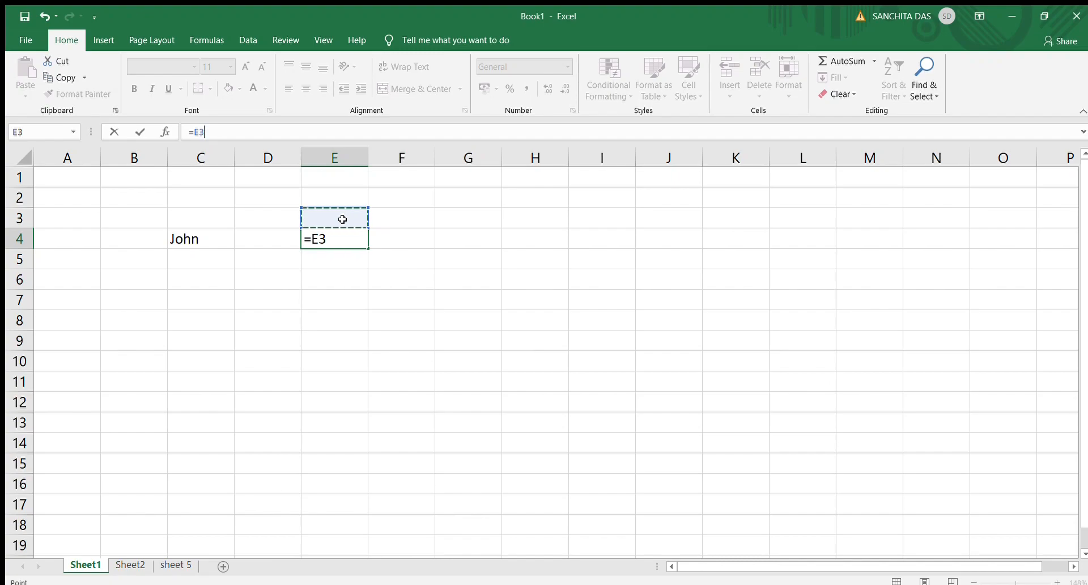
left_click(342, 241)
left_click(258, 262)
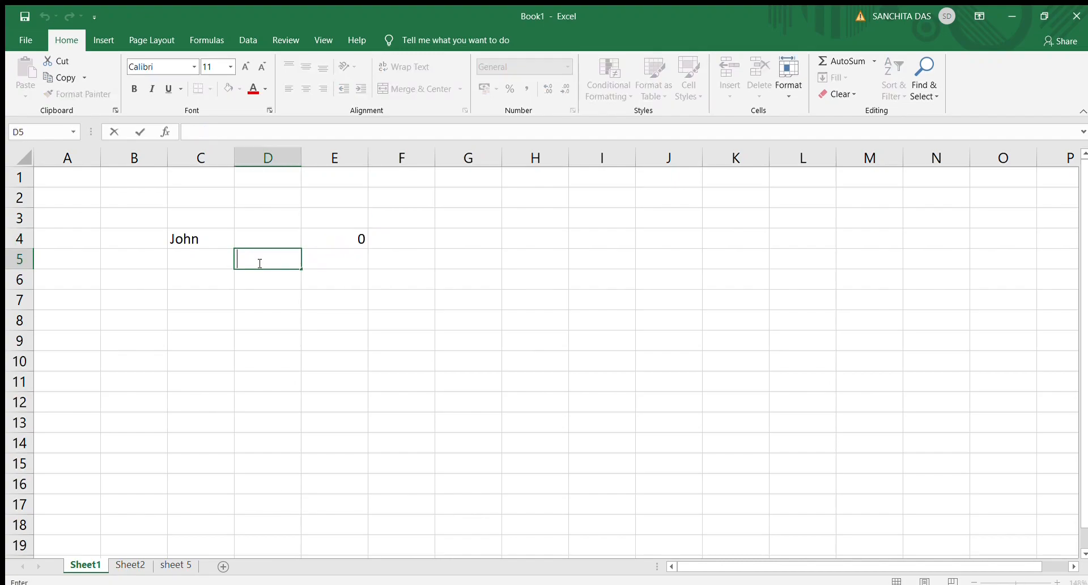
Enter the formula =C4 in cell E4 again so it references the name.
left_click(358, 239)
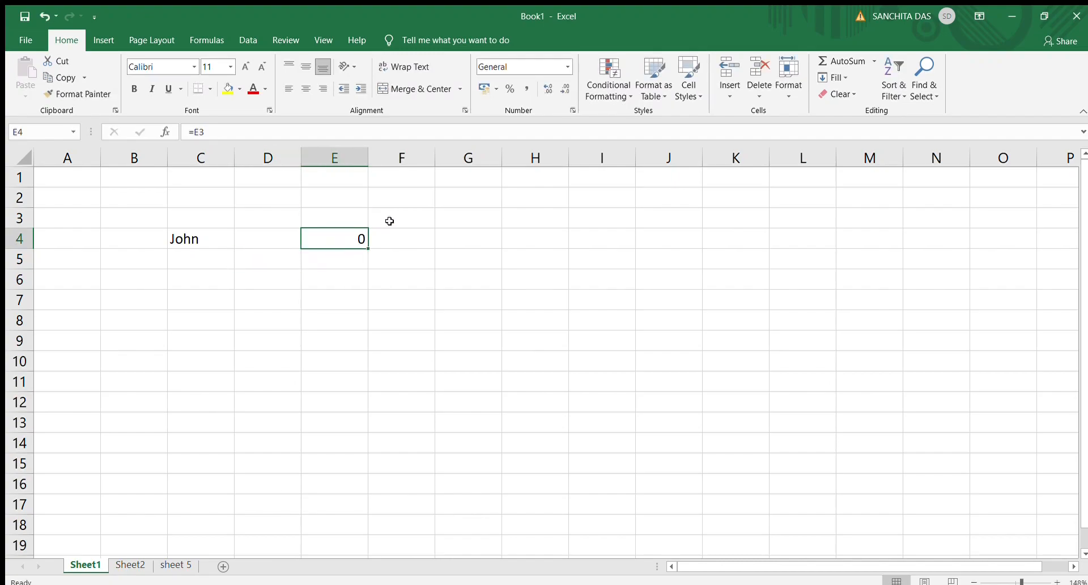
type("=C4")
key("Return")
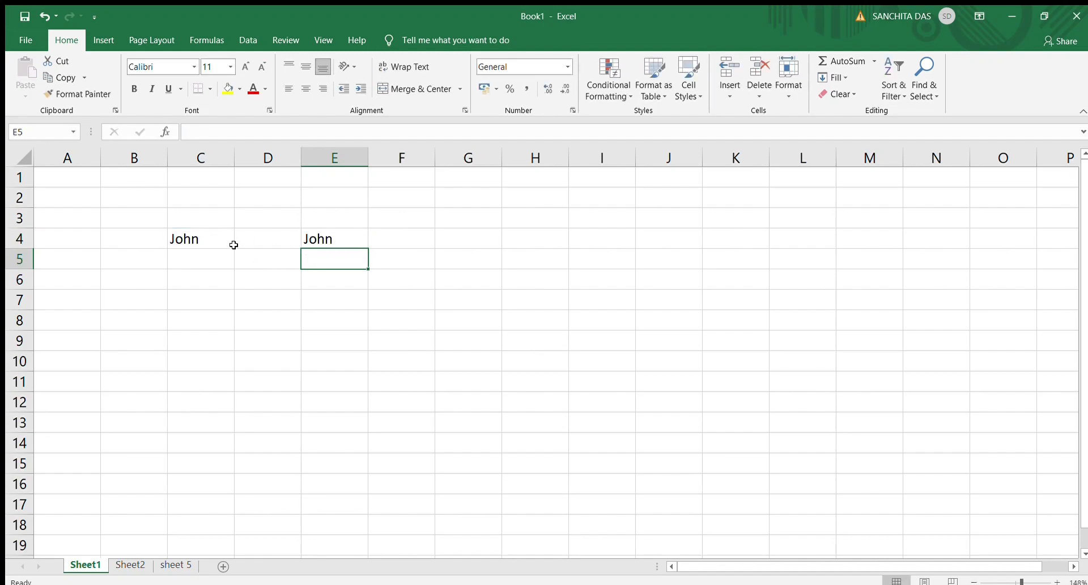
Compare the stored contents of cells C4 and E4 and check the addresses of other cells such as B4, D4 and F4.
left_click(211, 244)
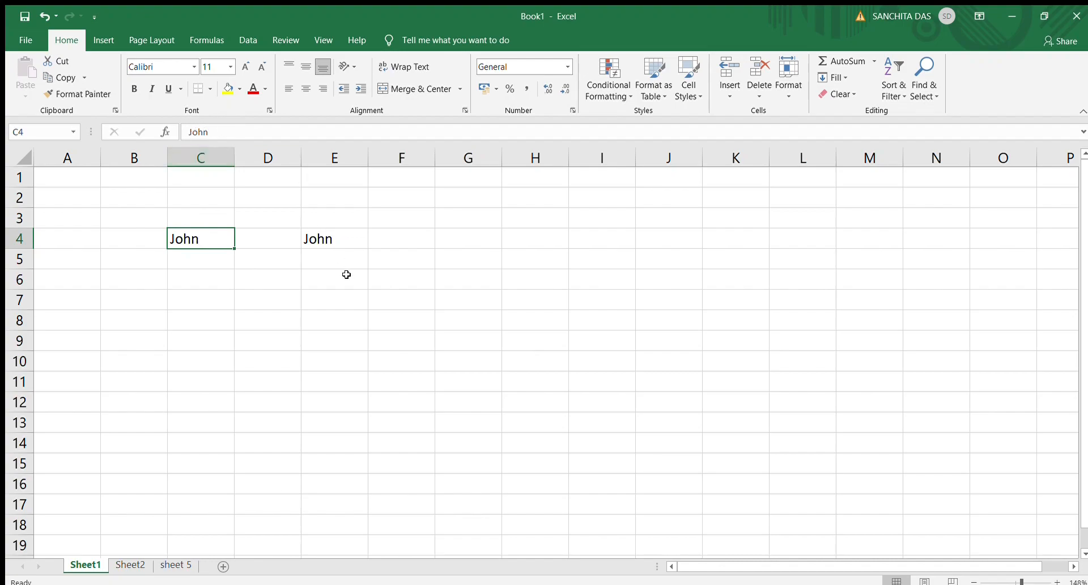
left_click(323, 235)
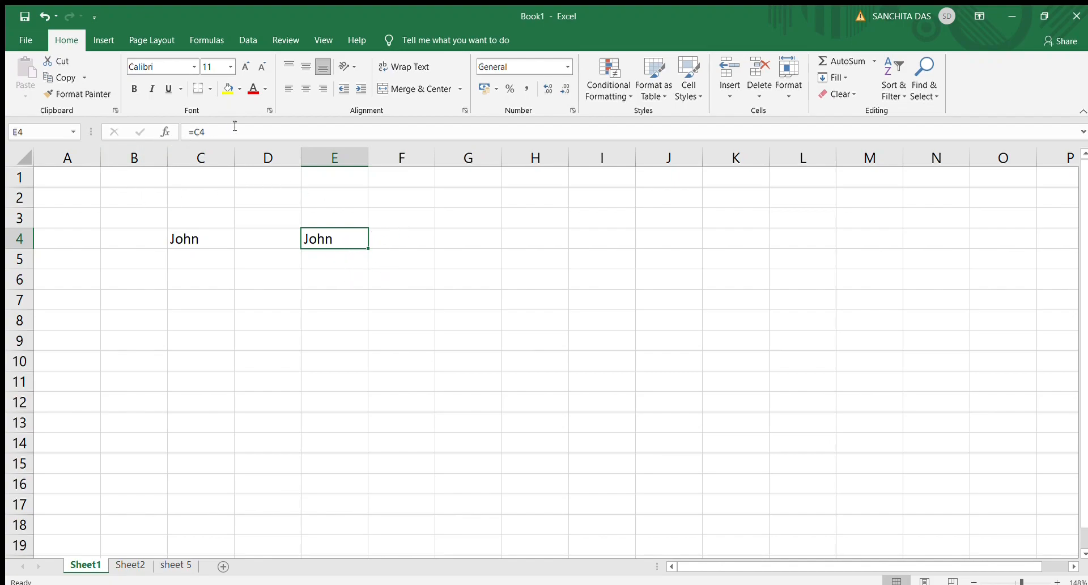
left_click(184, 234)
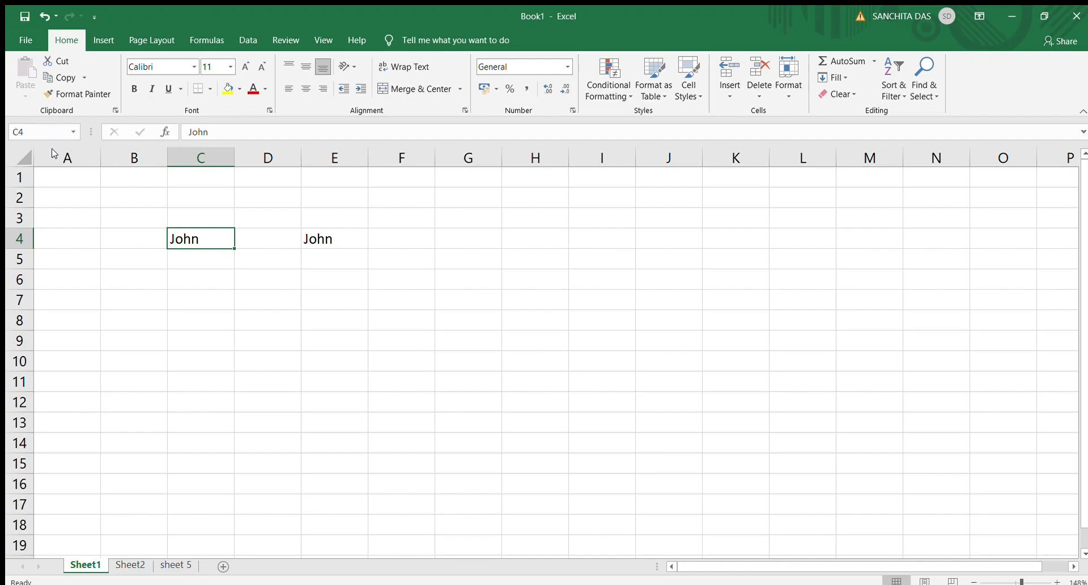
left_click(137, 238)
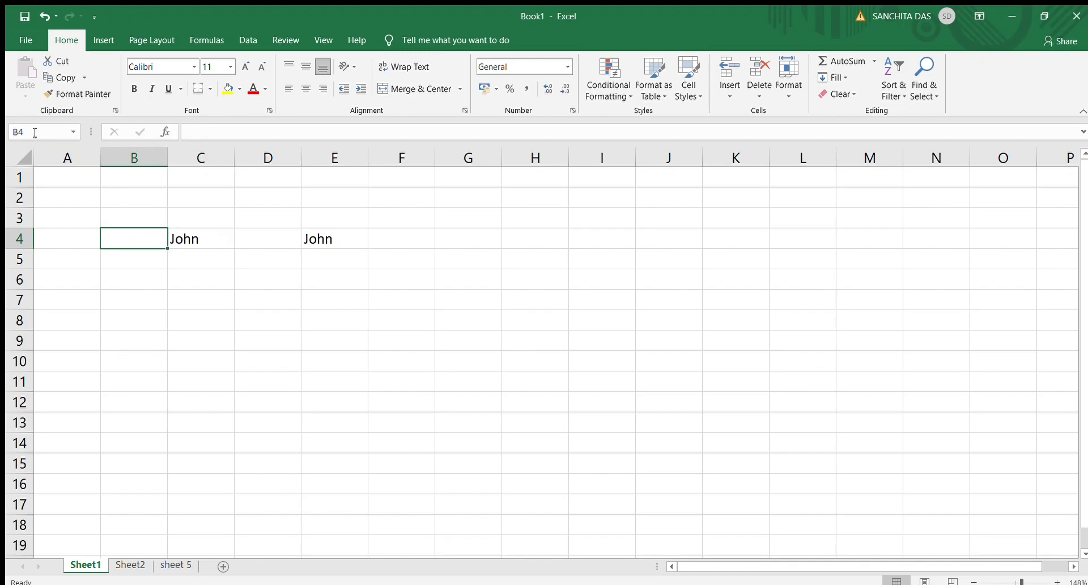
left_click(258, 236)
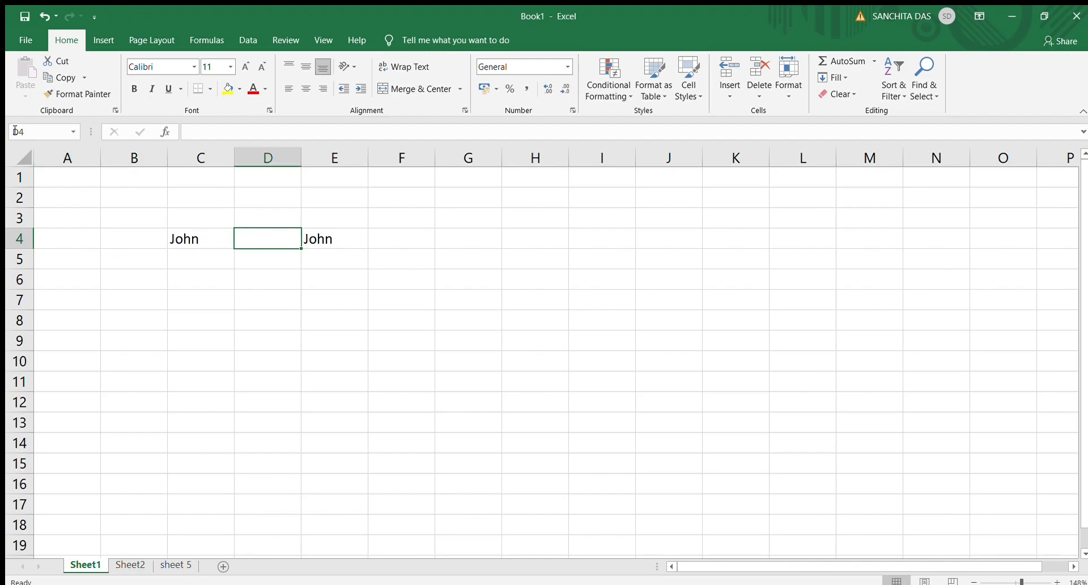
left_click(417, 237)
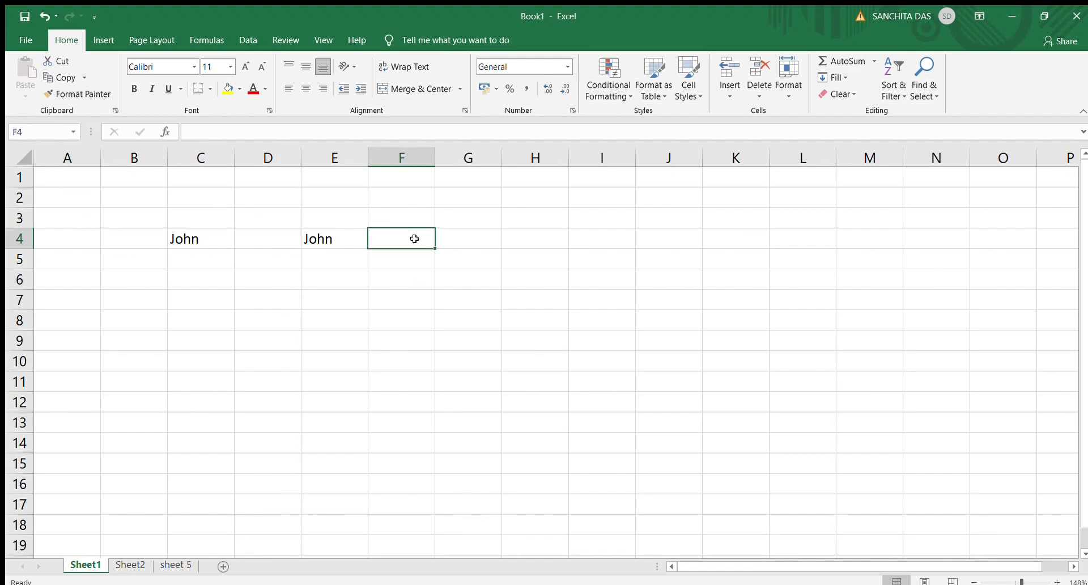
left_click(184, 308)
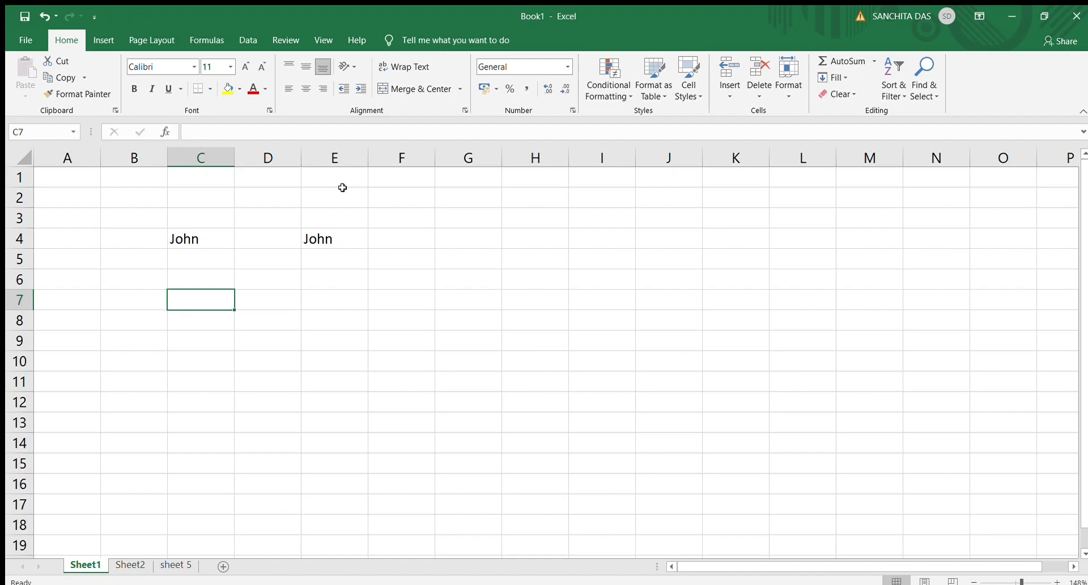
Delete the empty column D between the two names and select the whole of column E.
left_click(265, 160)
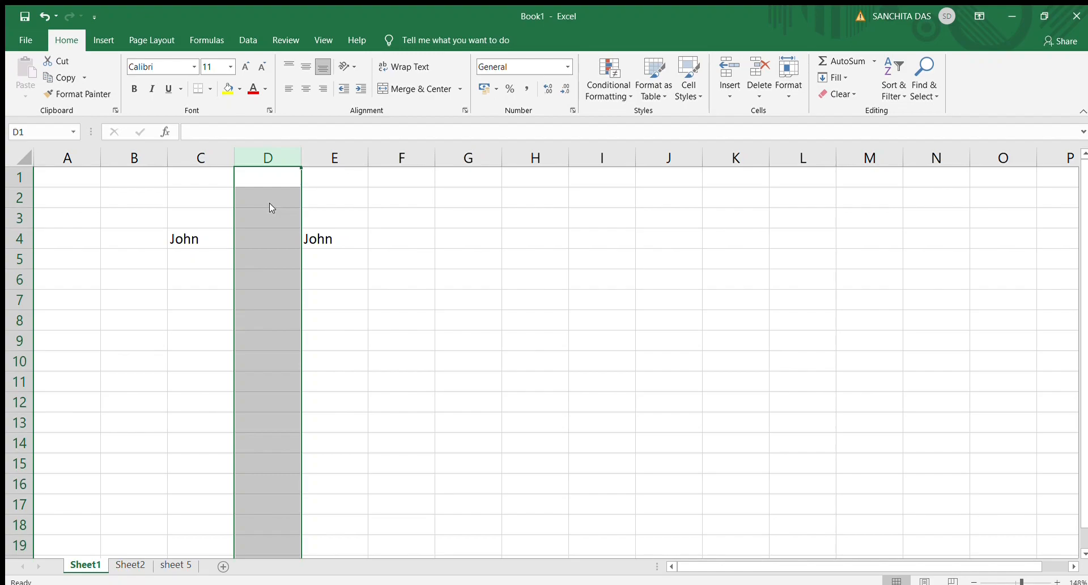
left_click(308, 324)
left_click(326, 157)
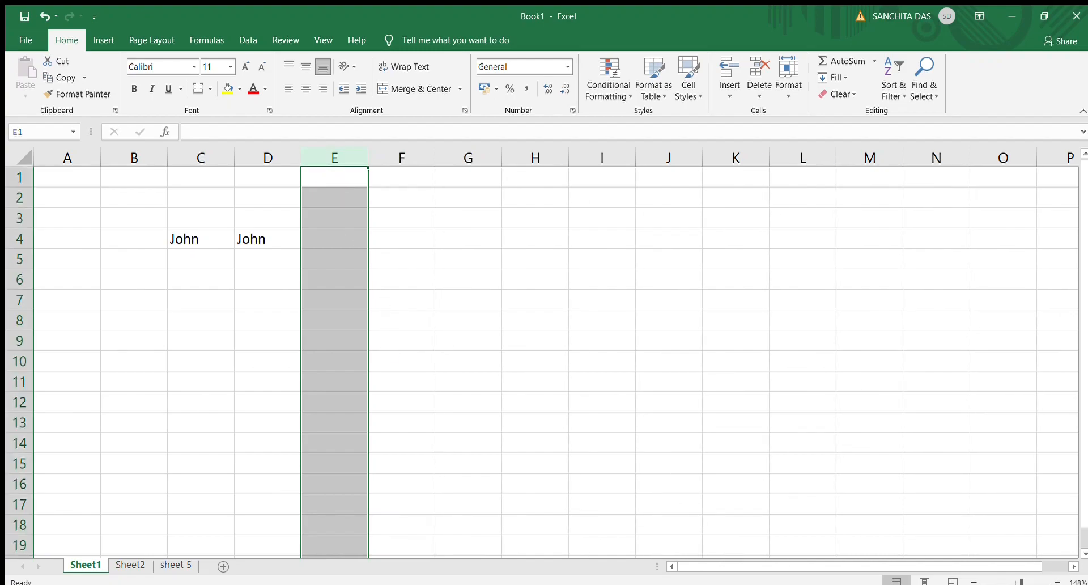
Browse across the worksheet's columns and rows, enlarging the display to 161%.
left_click_drag(728, 567, 884, 571)
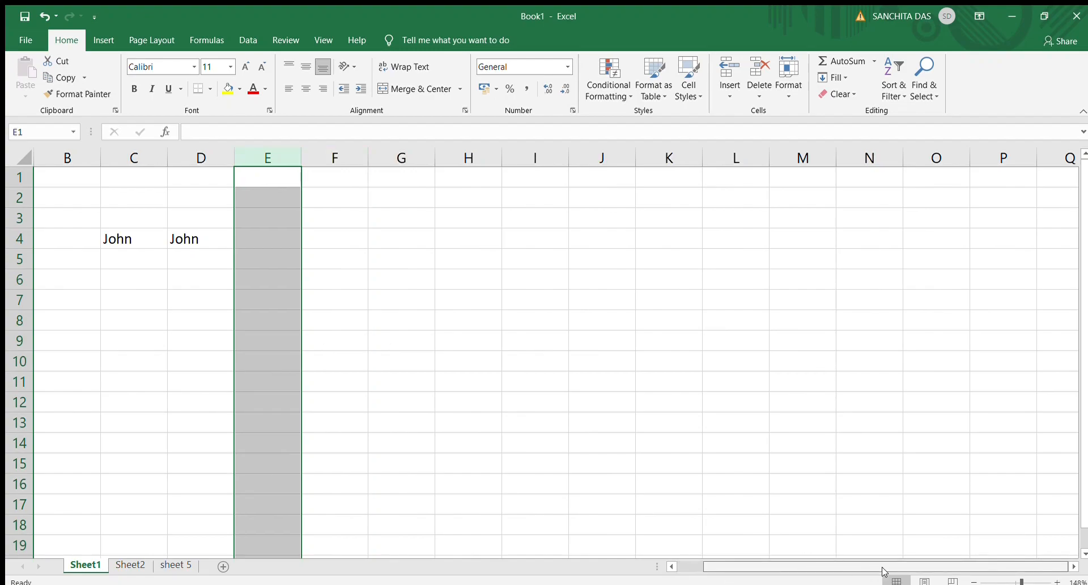
left_click_drag(746, 571, 661, 580)
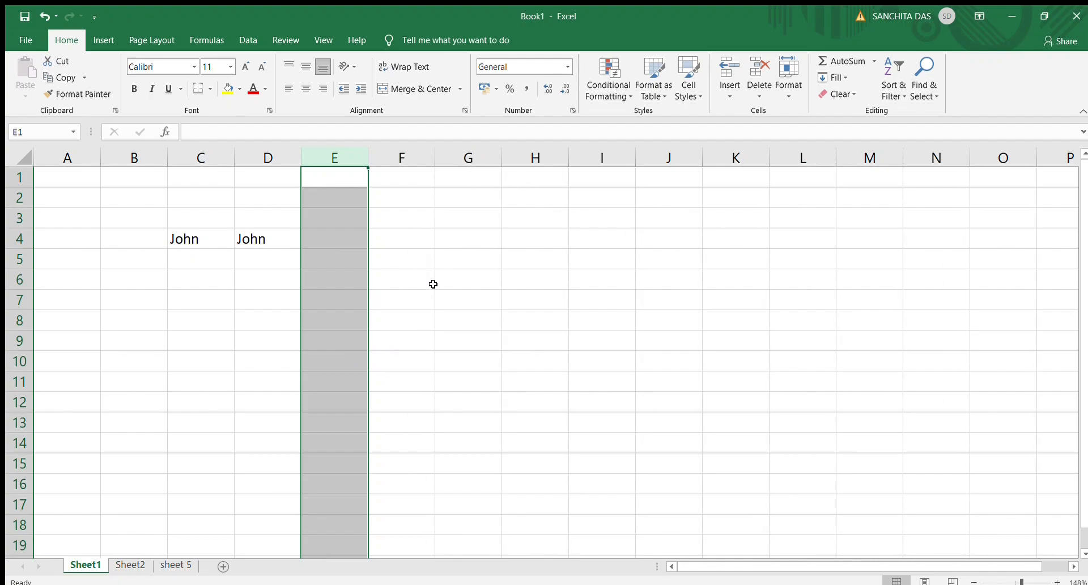
scroll(433, 284, "up", 2)
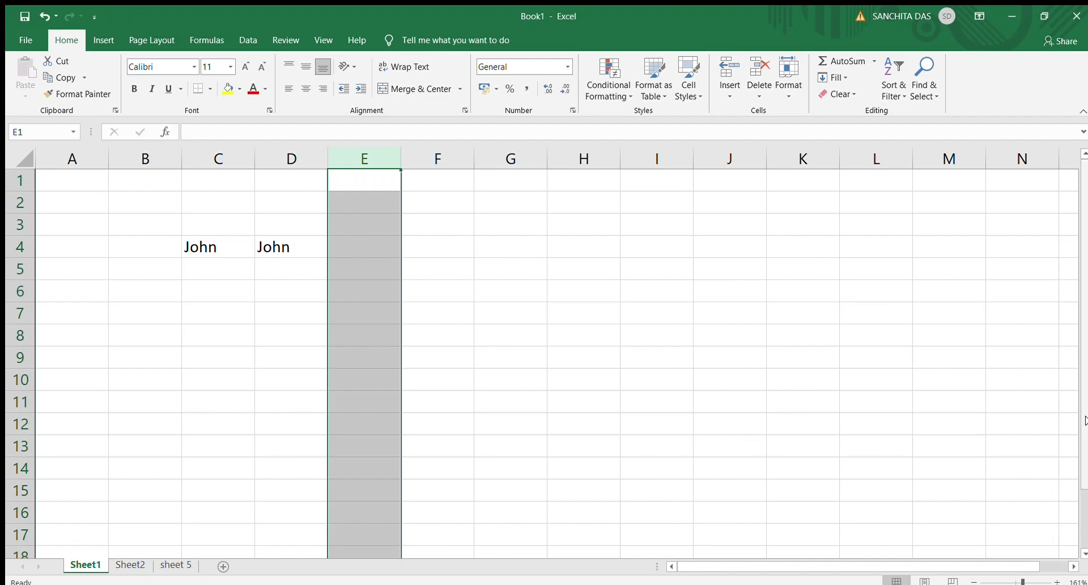
scroll(1082, 524, "down", 1)
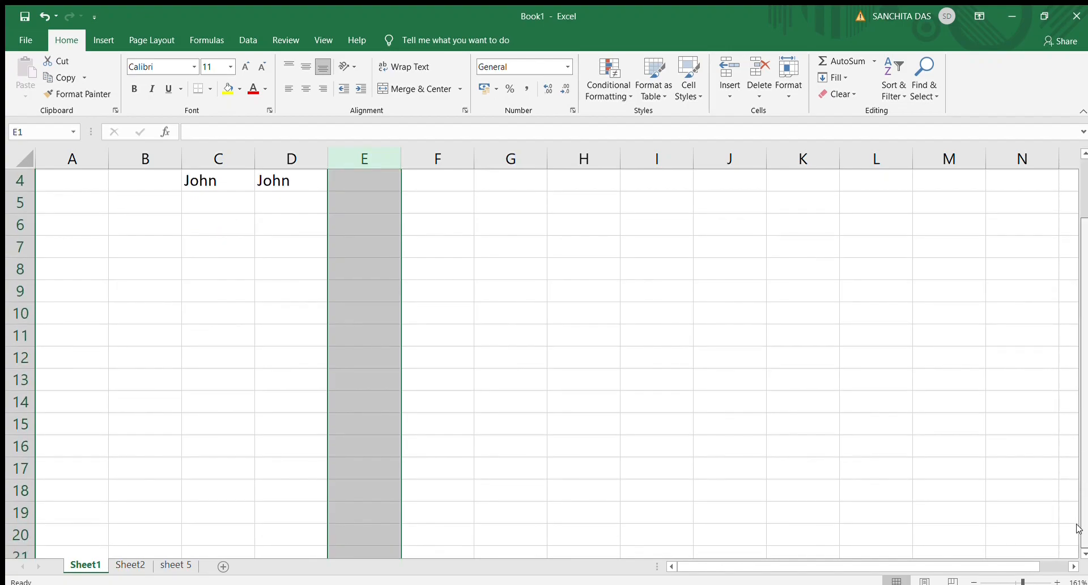
scroll(1083, 436, "up", 1)
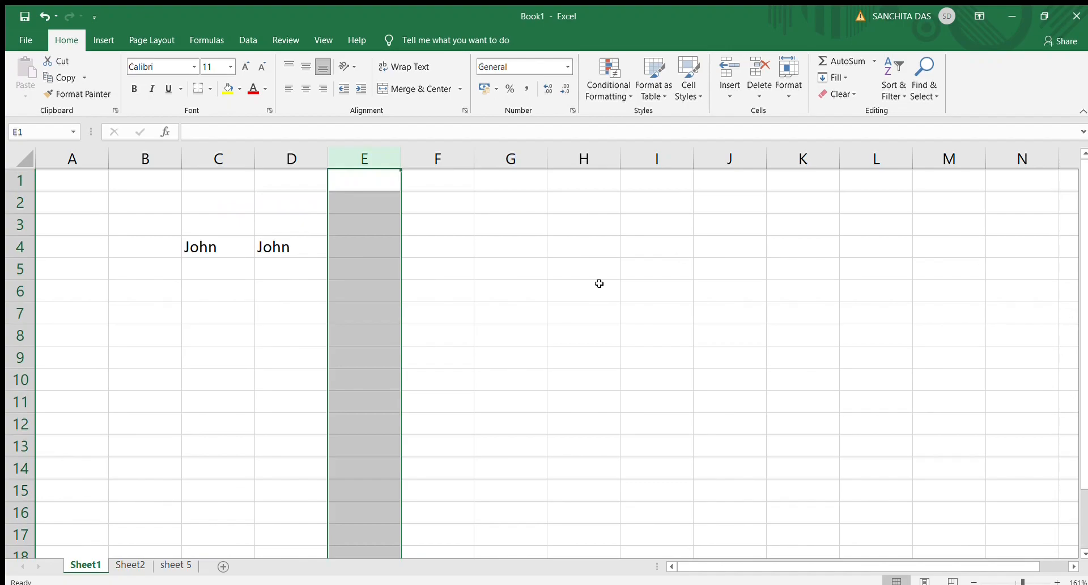
Jump from cell B3 to the last row of the worksheet and return to cell A1.
left_click(172, 215)
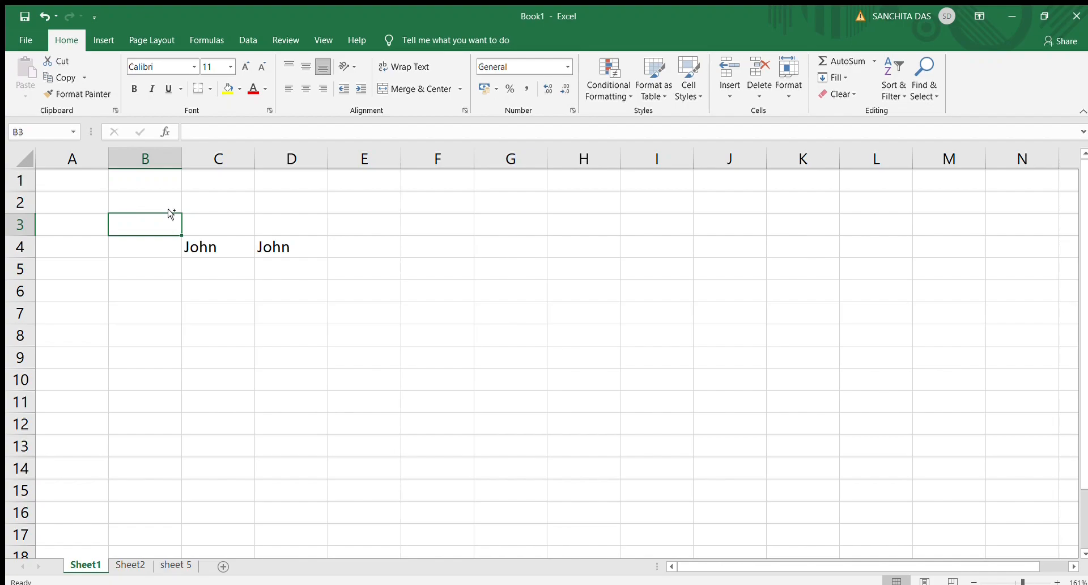
key("ctrl+Down")
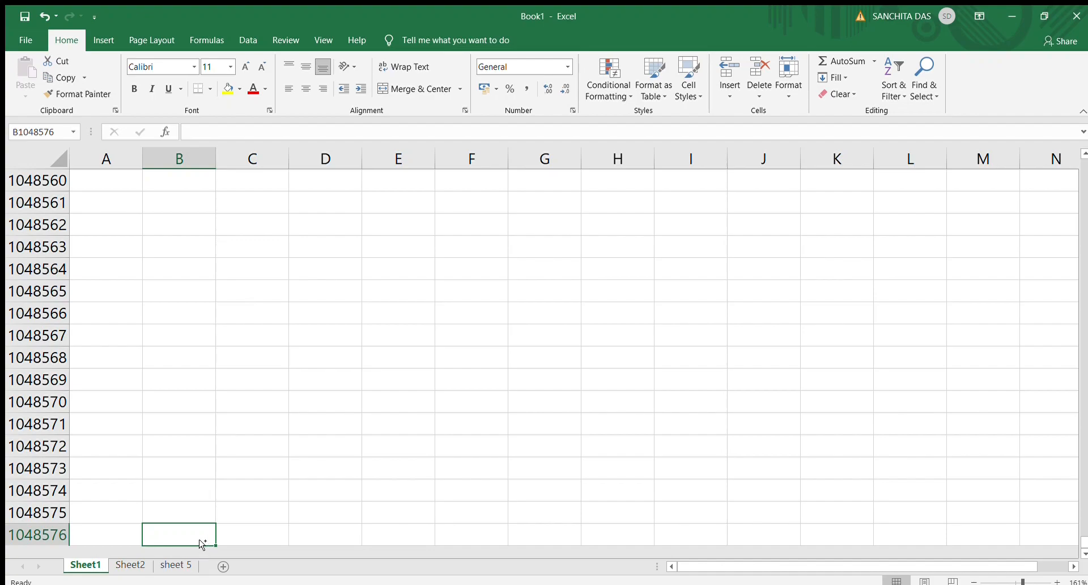
key("ctrl+Home")
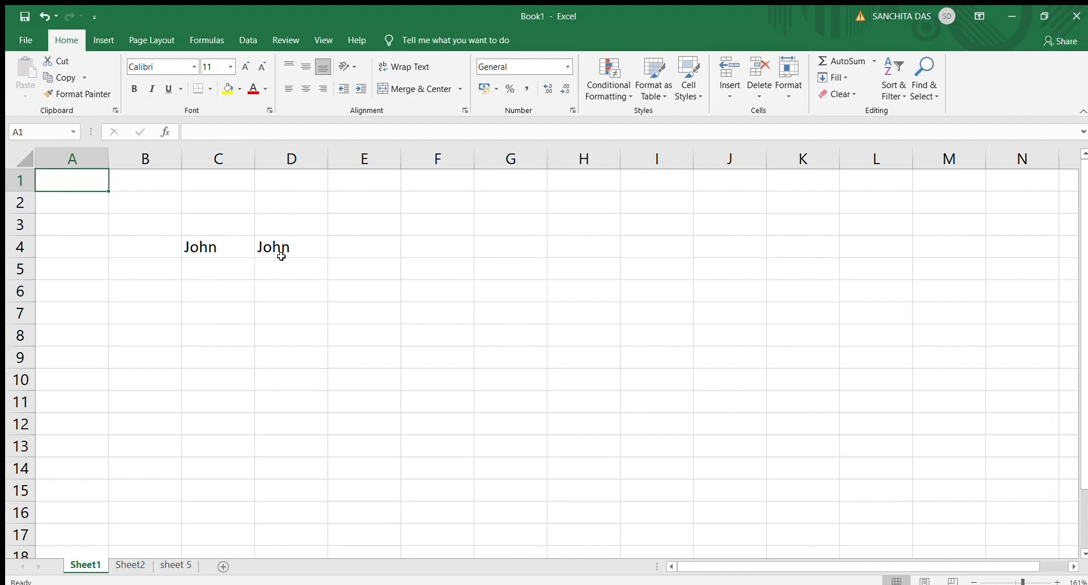
Enter the range notation C4:F7 as text in cell E5.
left_click(366, 266)
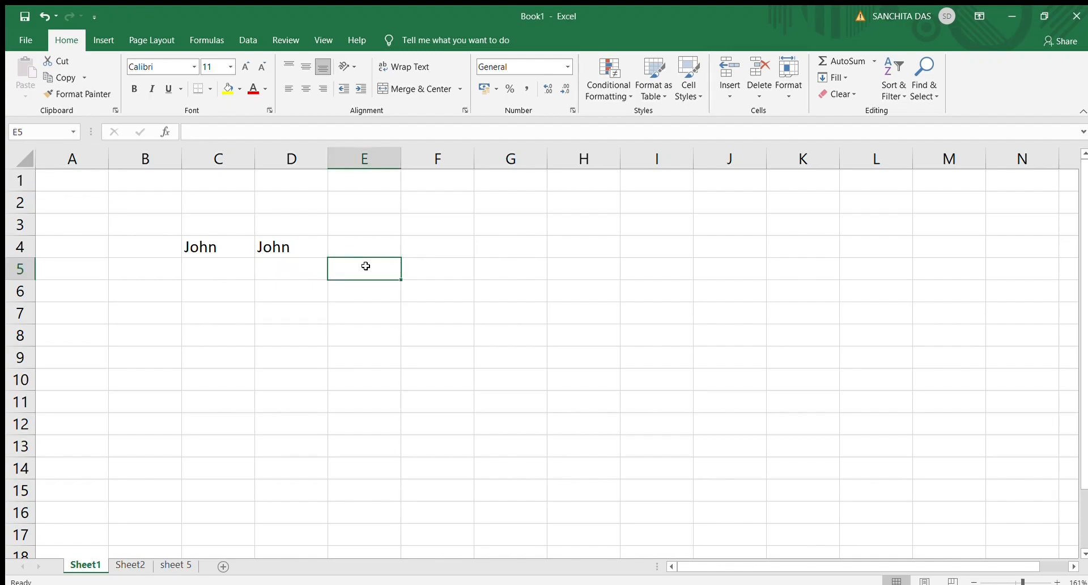
type("C4")
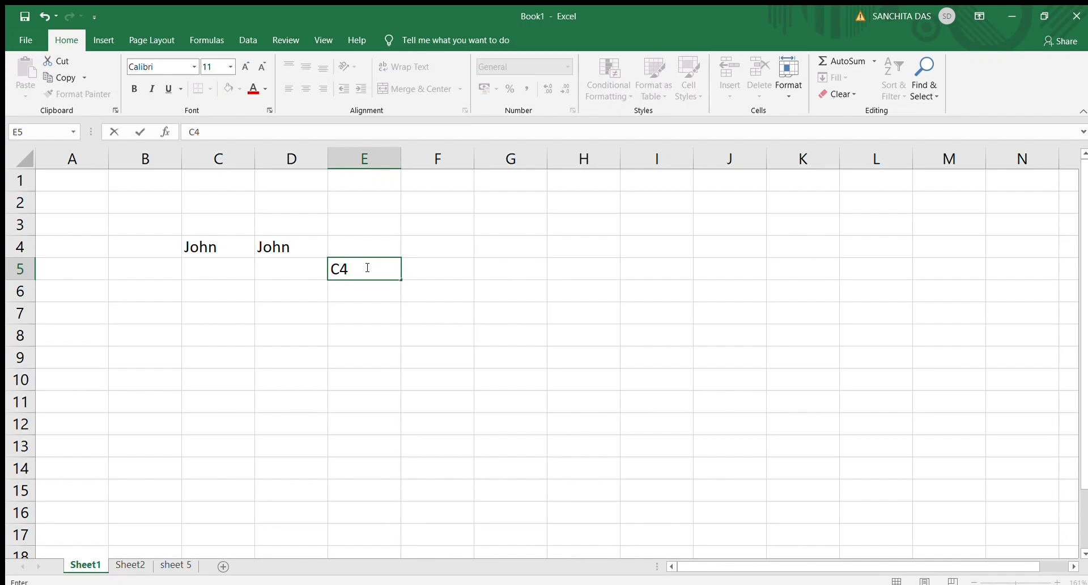
type(";")
key("BackSpace")
type(":F7")
Enter sample first names in capitals in cells G4 and I7, and select the range G4:I7.
left_click(492, 244)
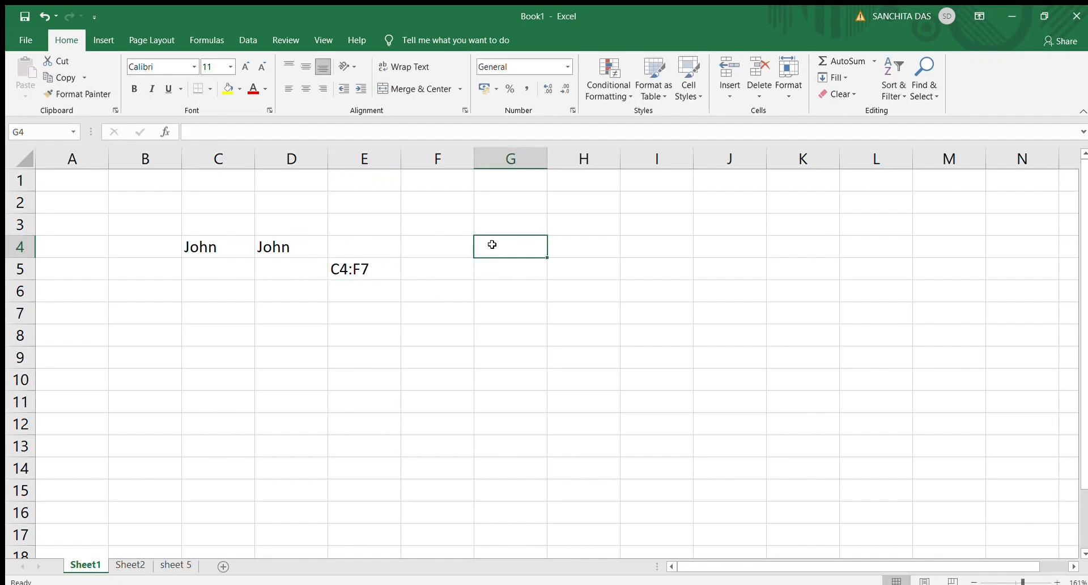
type("JOHN")
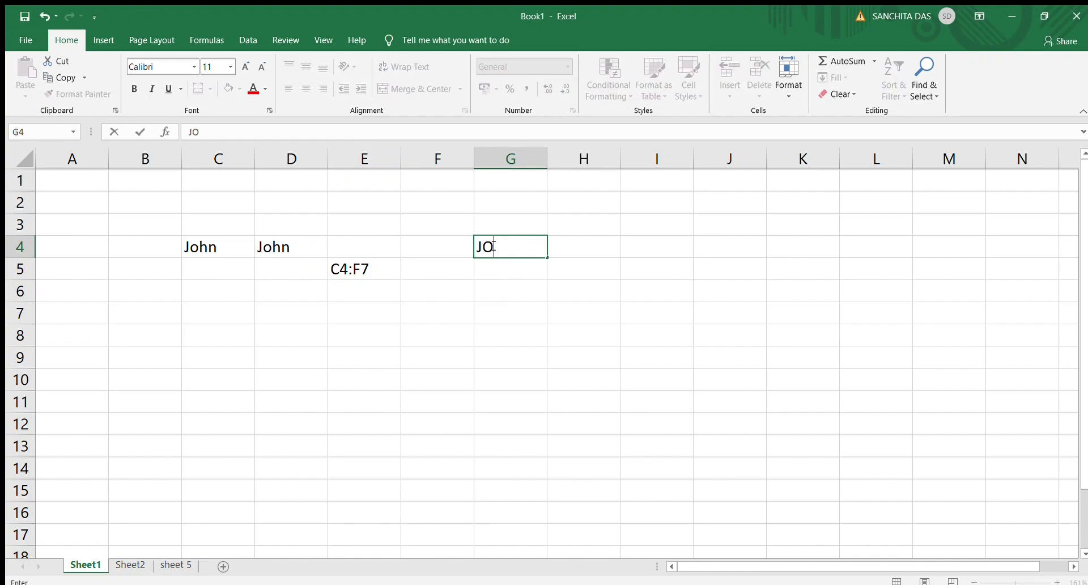
left_click(664, 313)
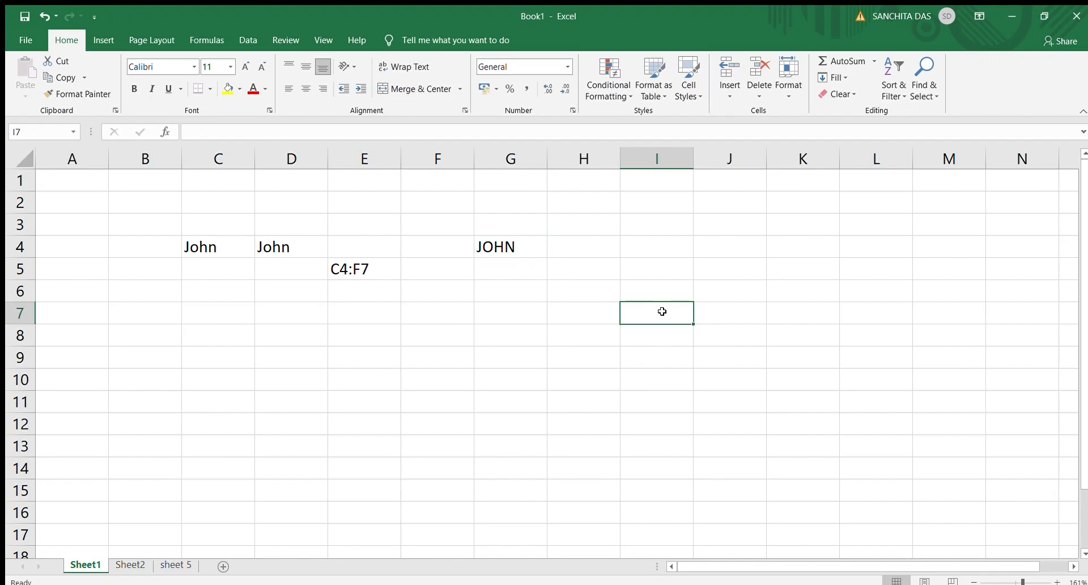
type("MERCY")
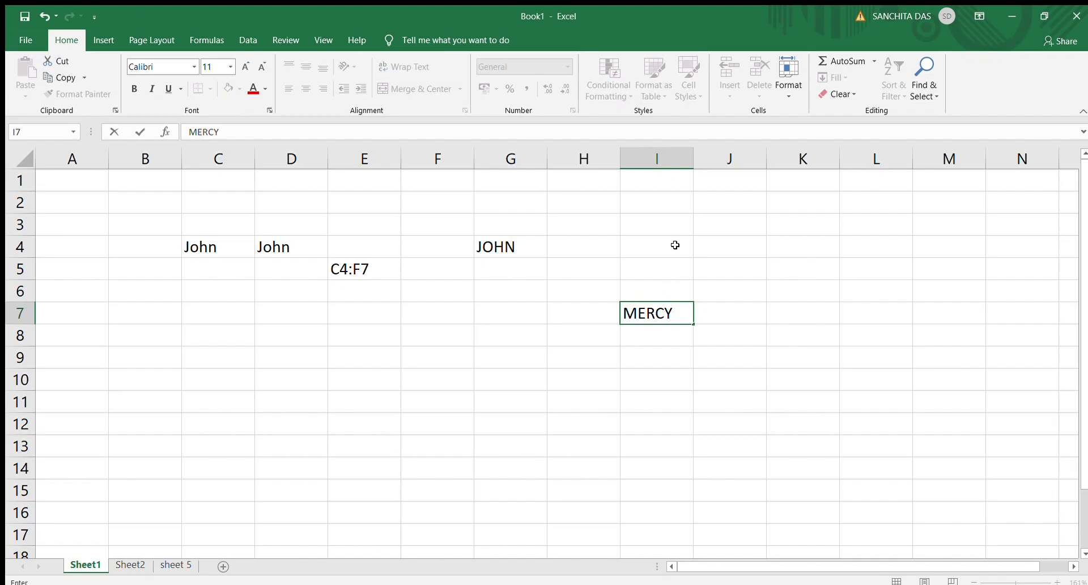
mouse_move(475, 239)
left_mouse_down()
mouse_move(622, 304)
mouse_move(687, 308)
mouse_move(690, 322)
left_mouse_up()
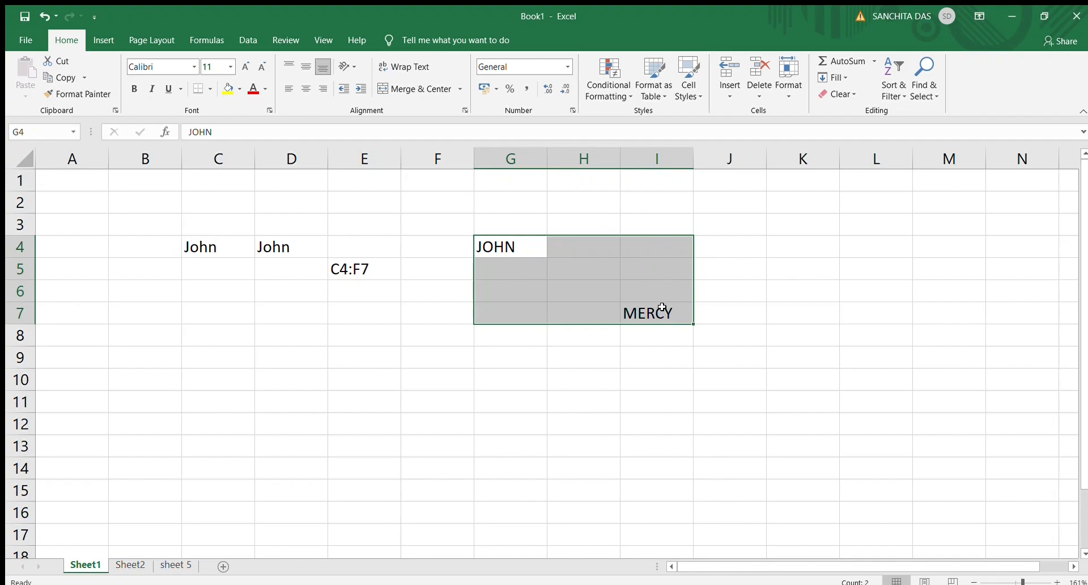
Enter the range notation G4:I7 as text in cell J5 and select the matching cells G4 to I7.
left_click(728, 269)
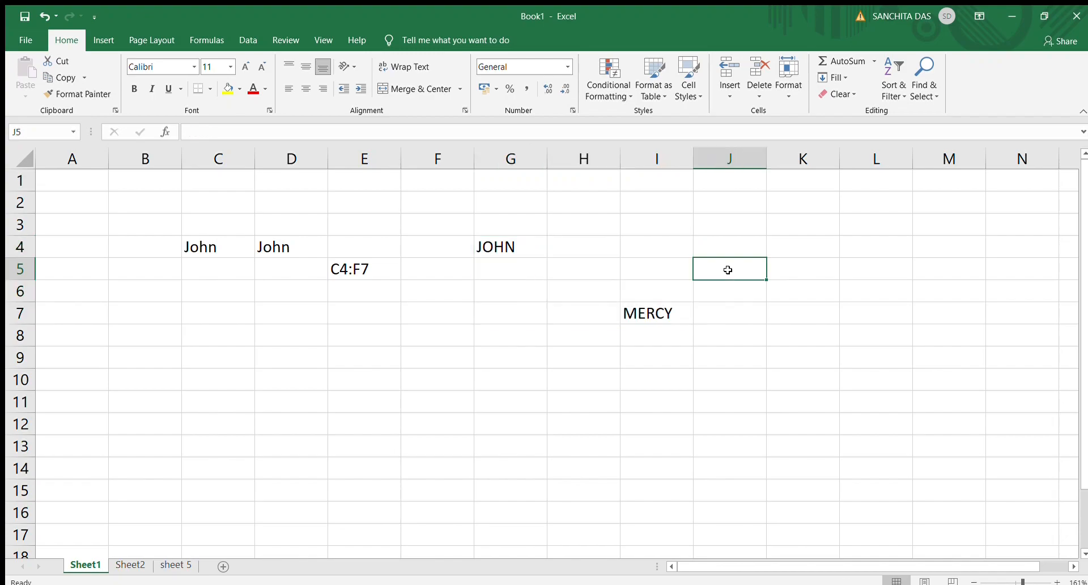
type("G4:")
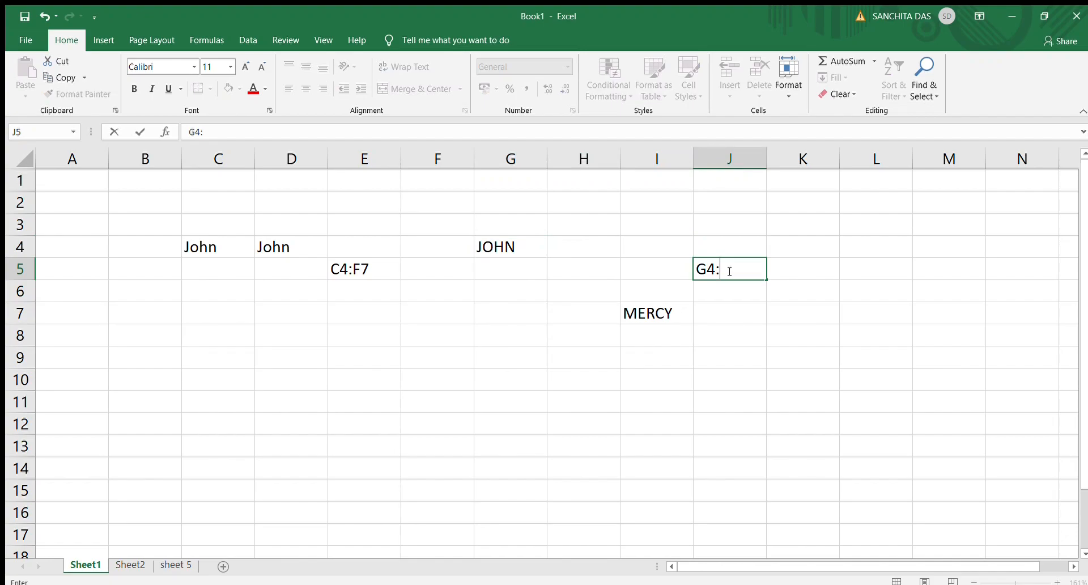
type("I7")
left_click_drag(477, 238, 666, 310)
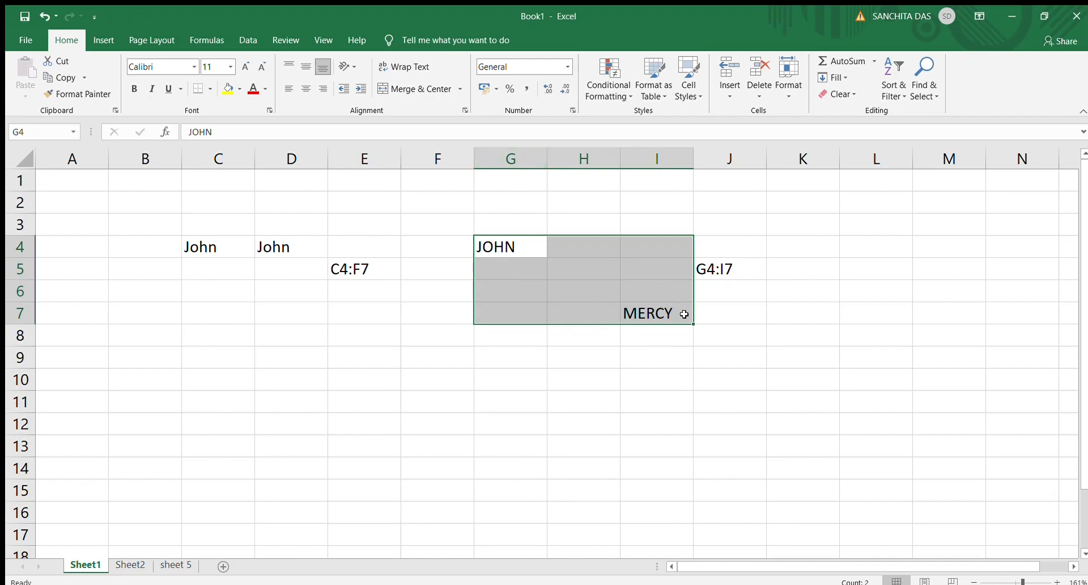
Clear the sample name from cell I7, retype it in cell I4, and reselect the range G4:I7.
left_click(661, 350)
left_click(652, 316)
key("BackSpace")
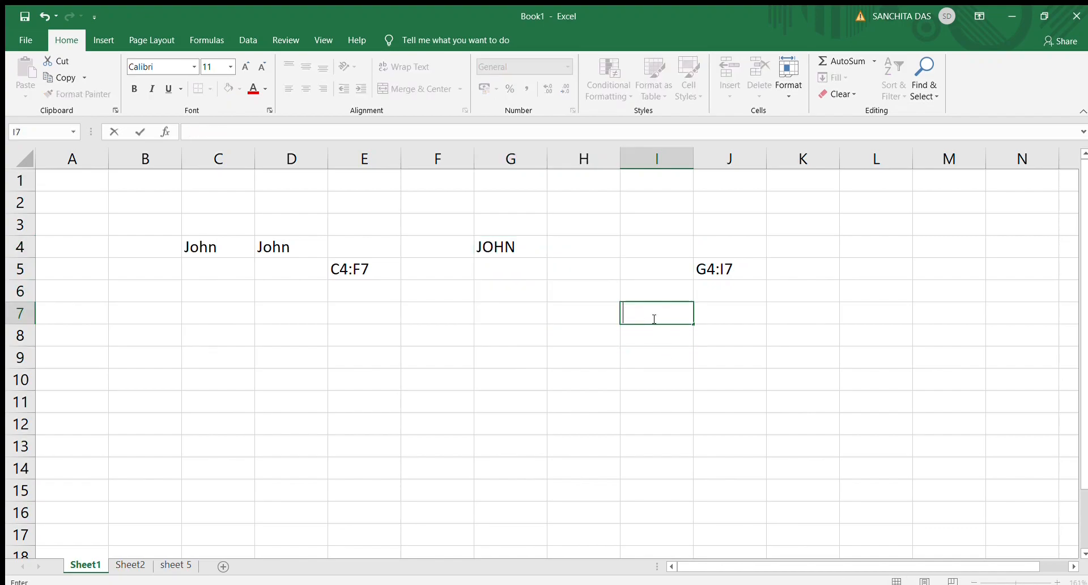
left_click(656, 248)
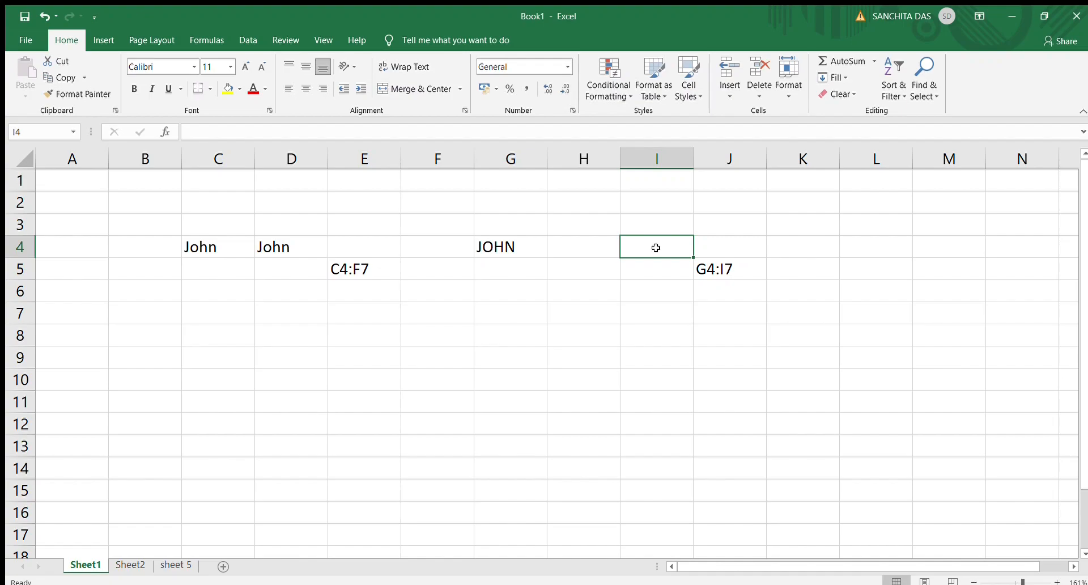
type("MERCY")
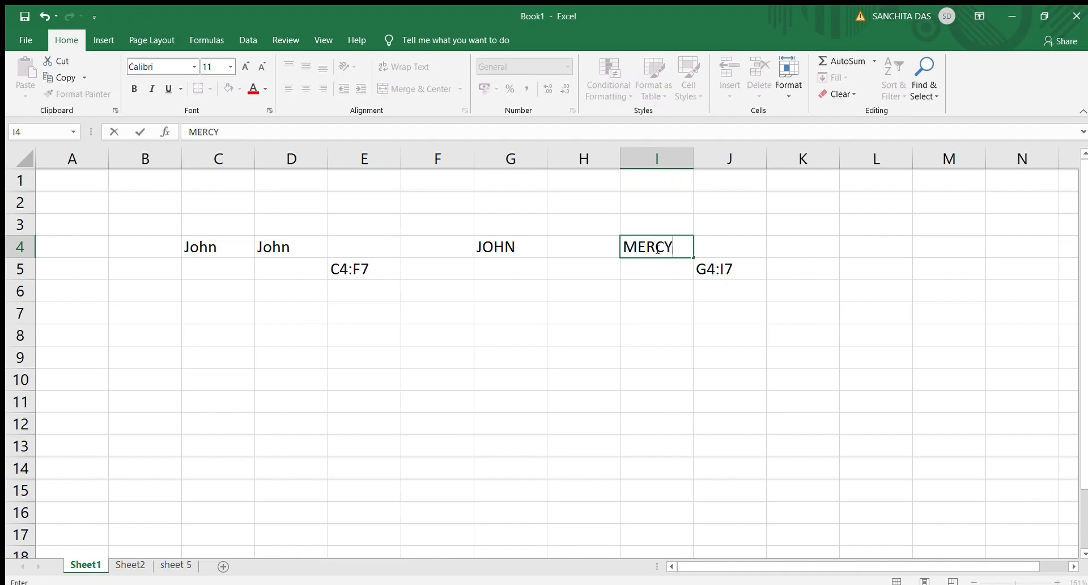
left_click(479, 241)
left_click_drag(500, 246, 683, 312)
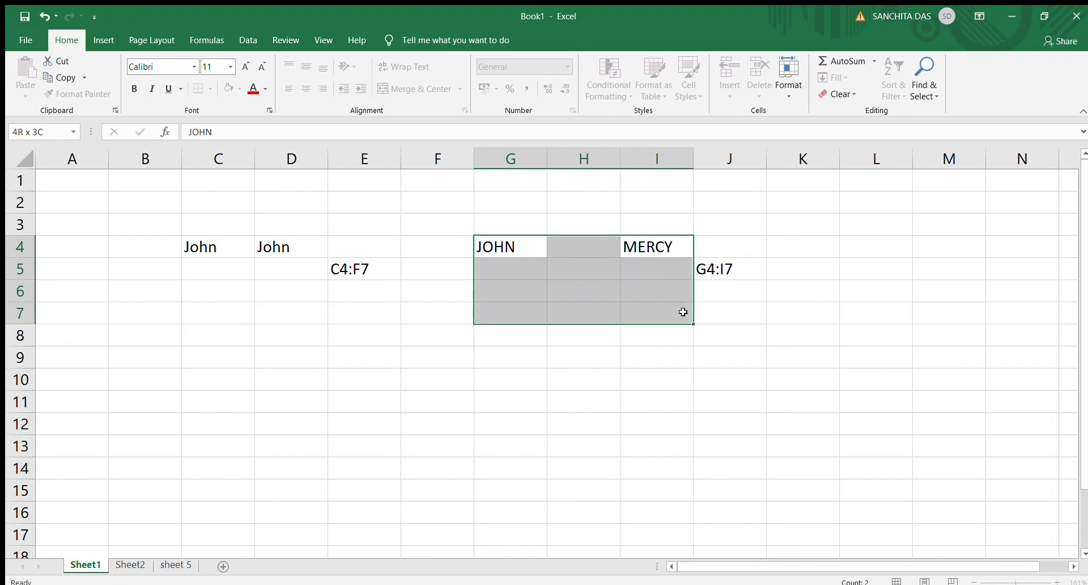
left_click_drag(683, 312, 683, 313)
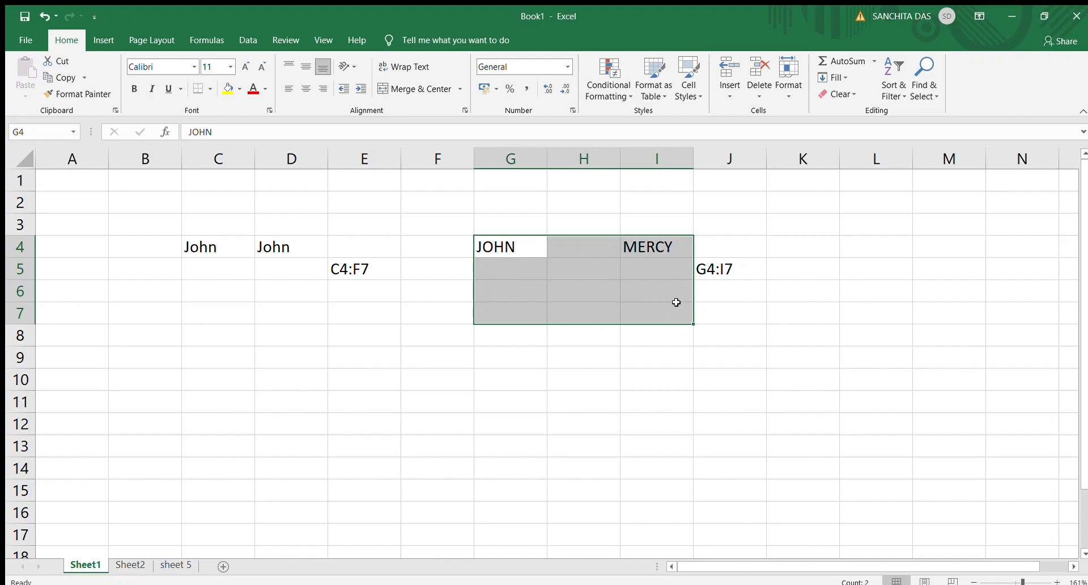
Enlarge the display to 273% around cell G4 and demonstrate selecting the cells G4:G5.
left_click(503, 247)
scroll(502, 246, "up", 7, "ctrl")
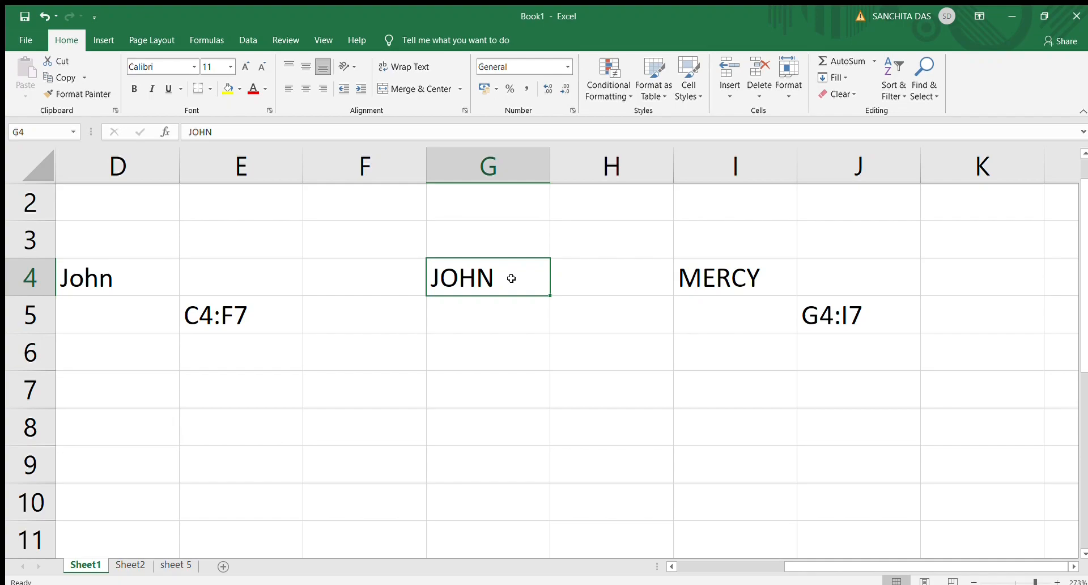
left_click_drag(512, 279, 511, 331)
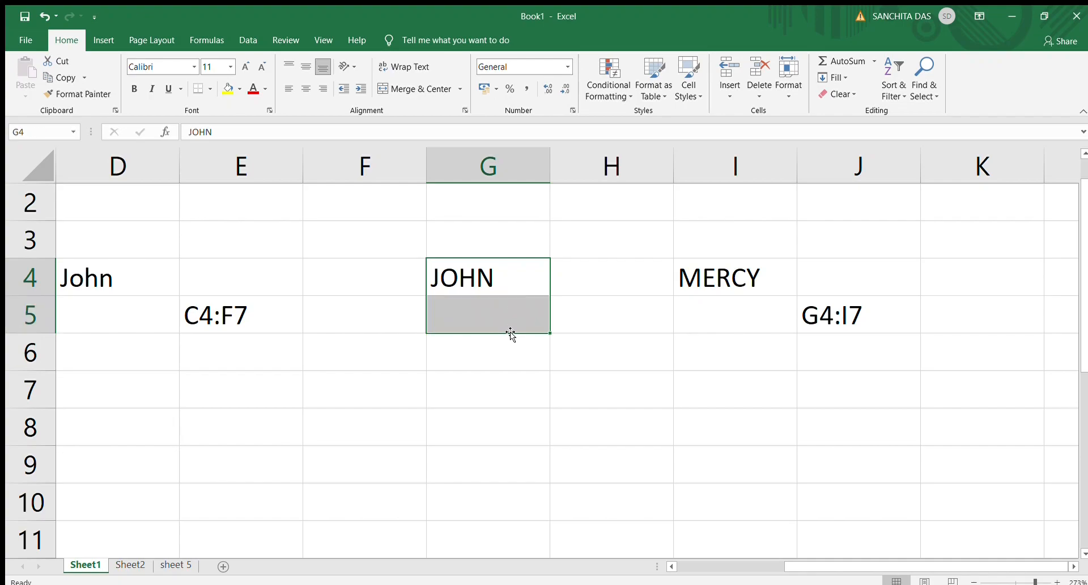
left_click(512, 281)
left_click_drag(512, 282, 500, 335)
left_click(625, 239)
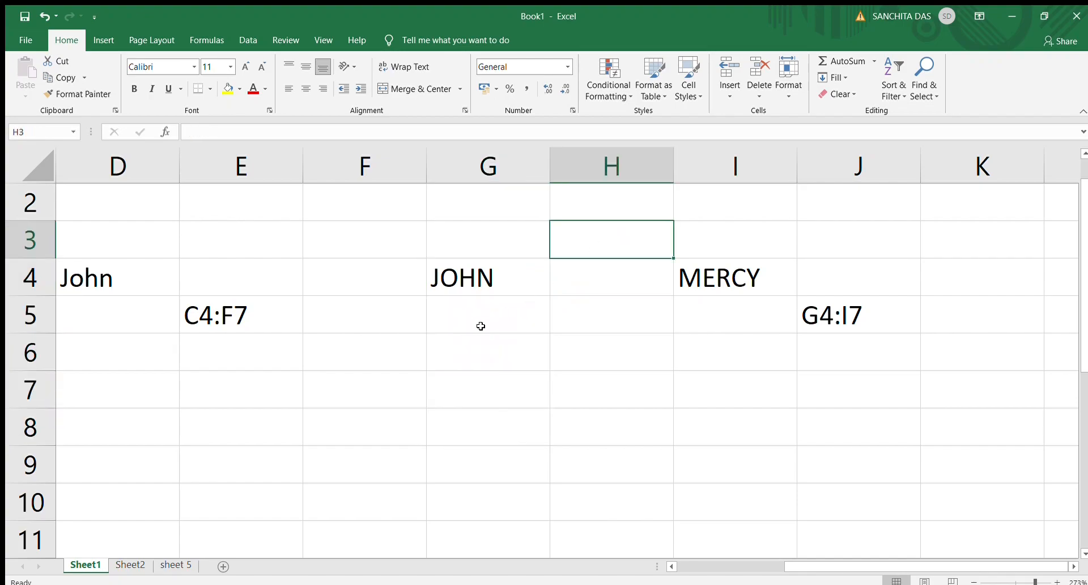
Fill the name in cell G4 down to G6, and fill the one in G6 down to G8.
left_click(475, 278)
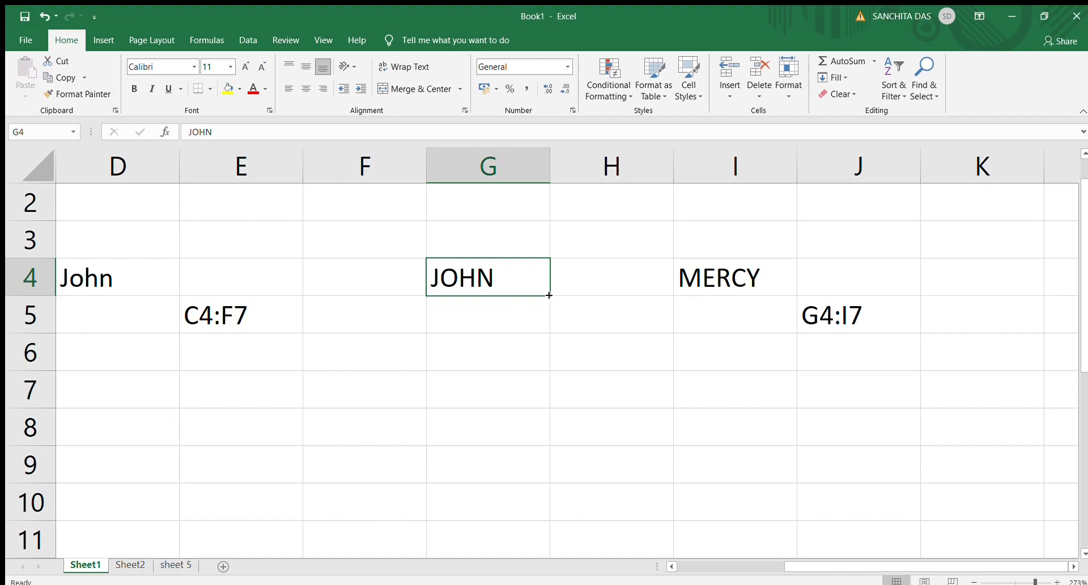
left_click_drag(550, 295, 544, 366)
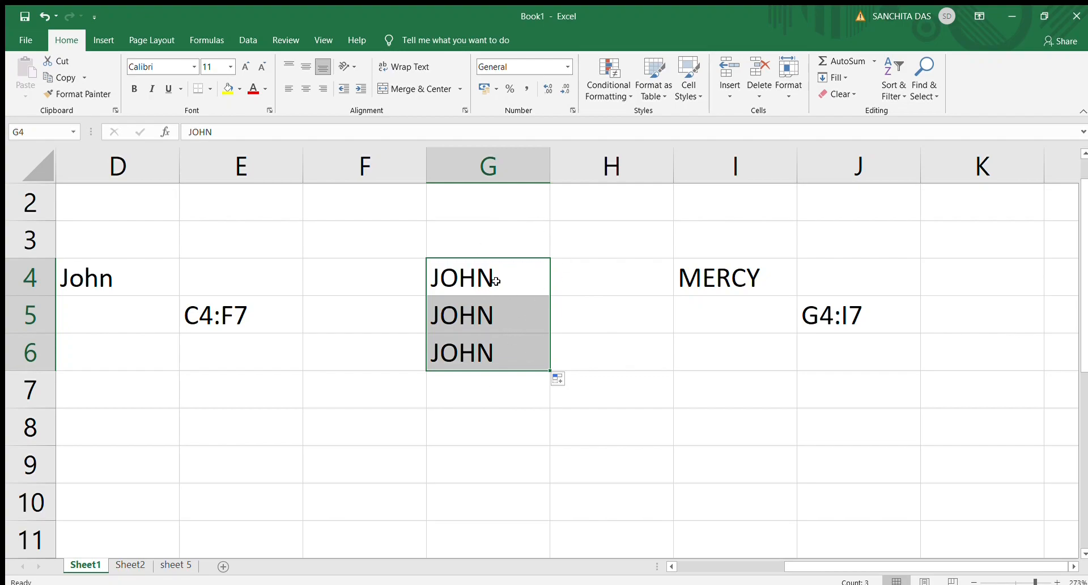
left_click(615, 344)
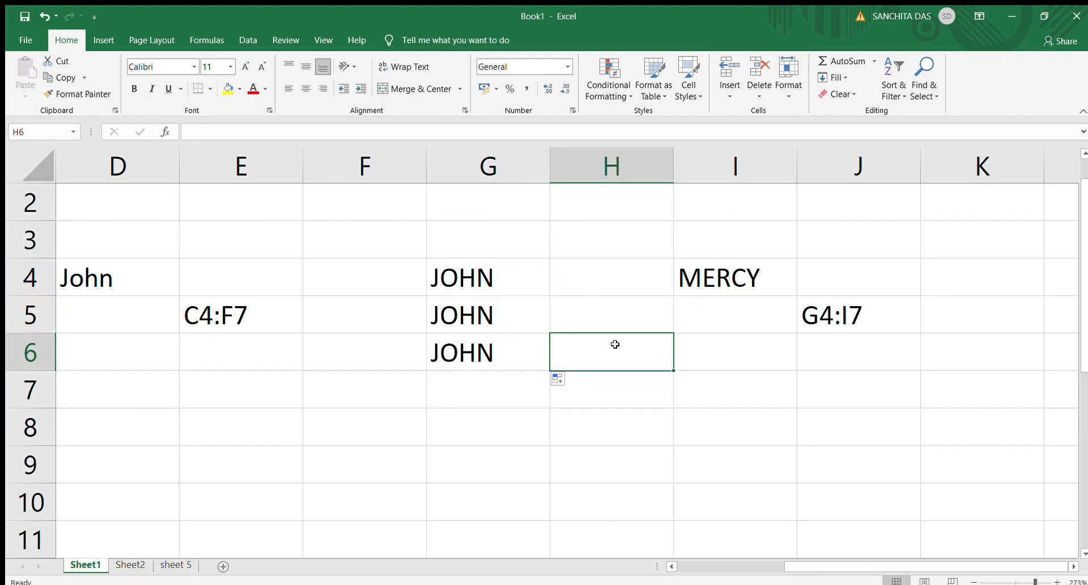
left_click(521, 350)
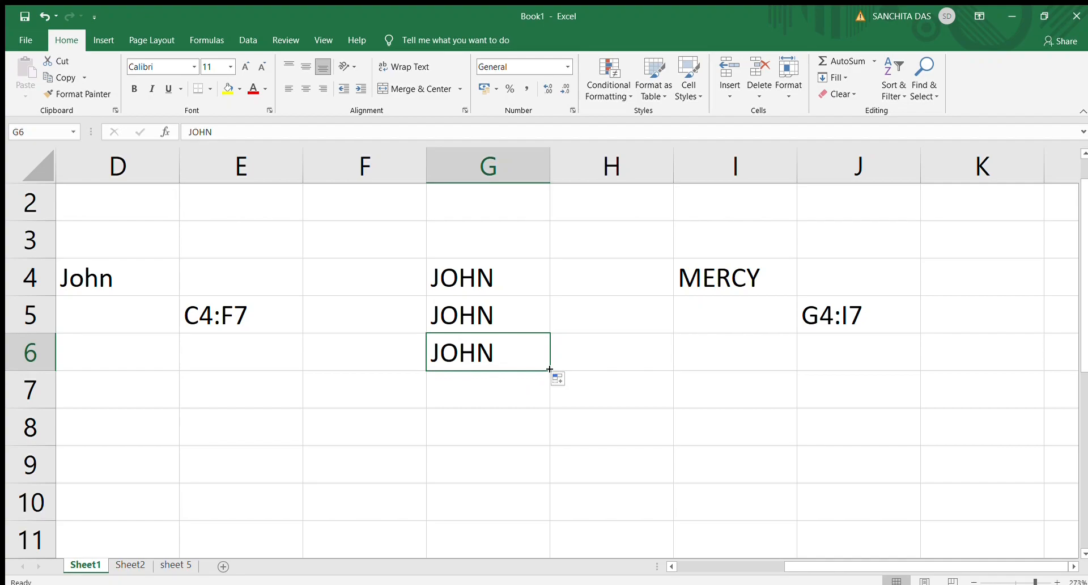
left_click_drag(550, 369, 543, 428)
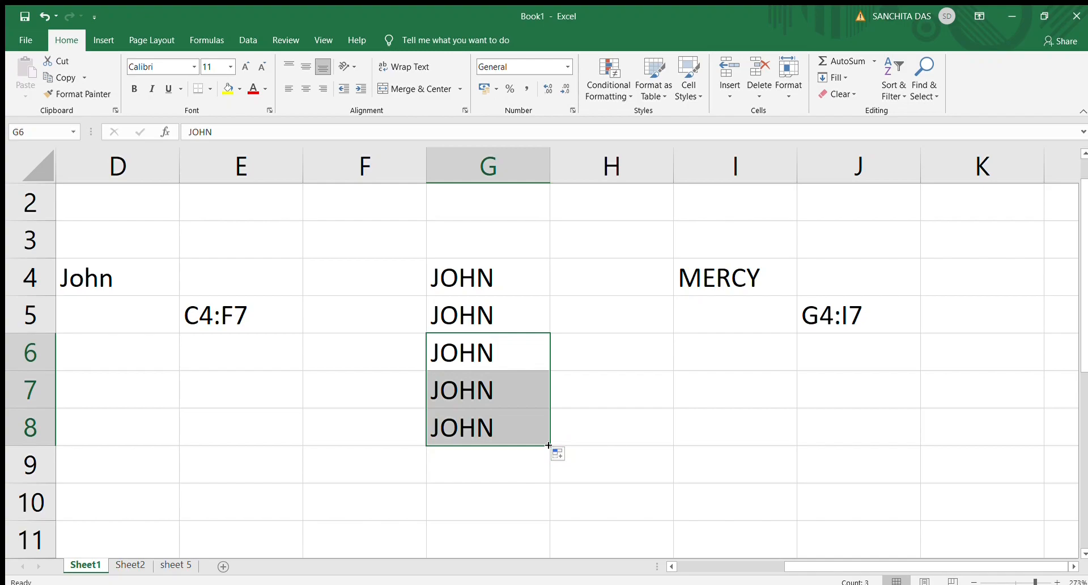
left_click(623, 298)
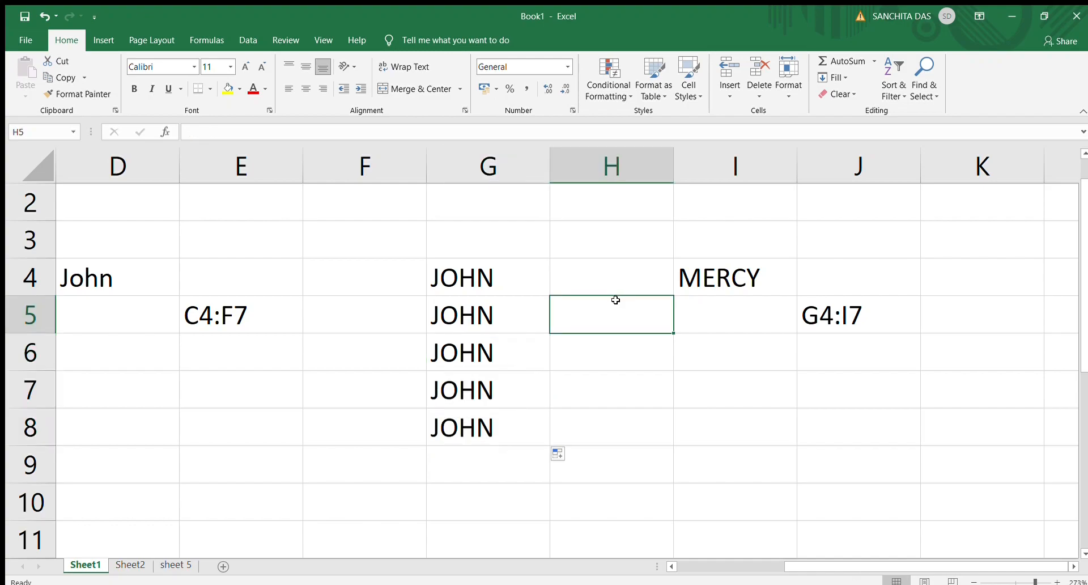
Move the content of cell G5 to F5 and the content of cell G4 to G2.
left_click(516, 313)
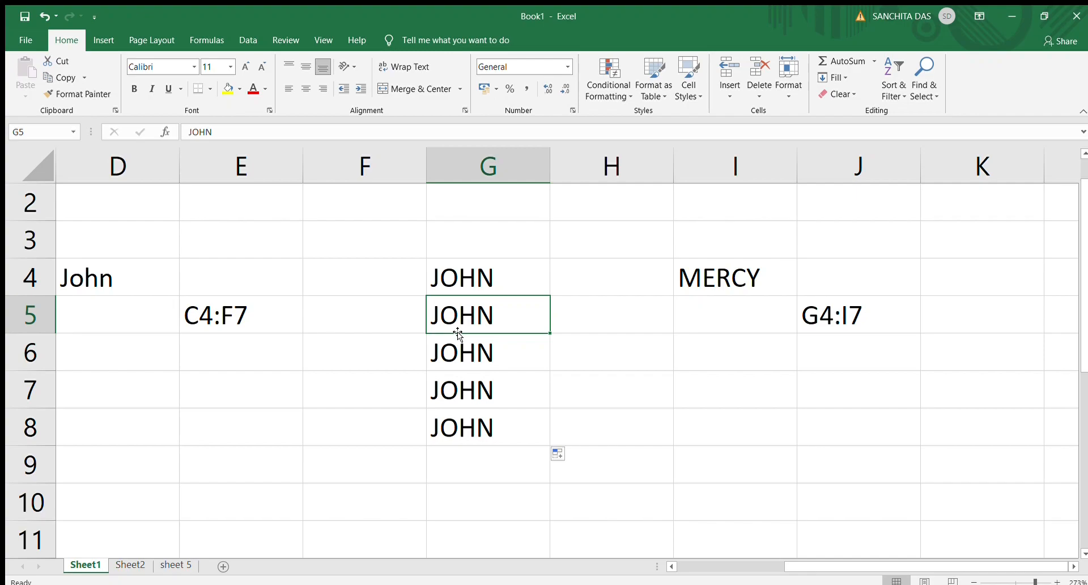
left_click_drag(458, 335, 399, 320)
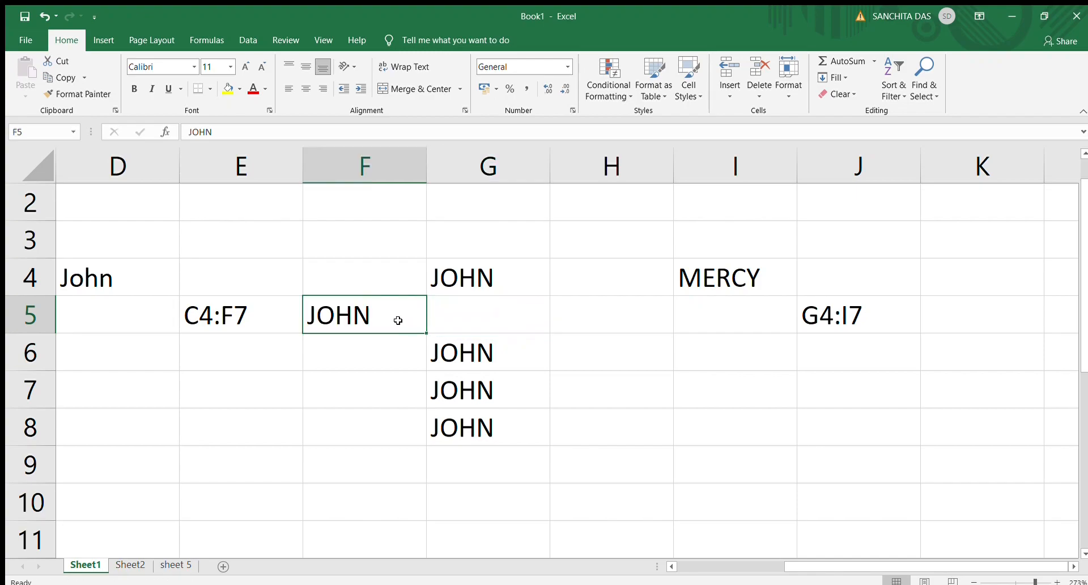
left_click(499, 272)
left_click_drag(484, 295, 493, 211)
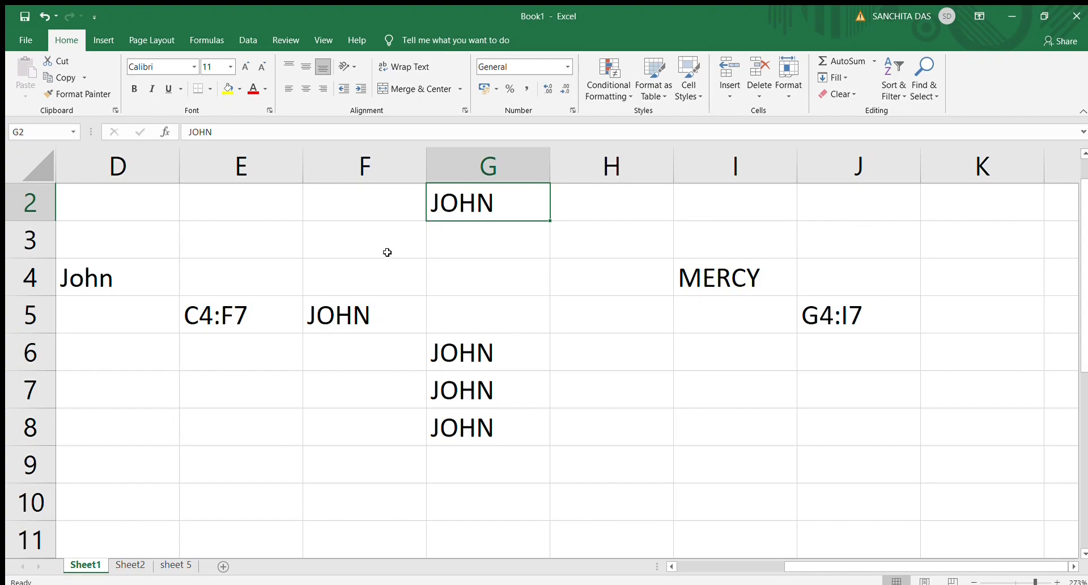
Replace the content of cell F5 with the text "You're very sweet girl/boy".
left_click(363, 175)
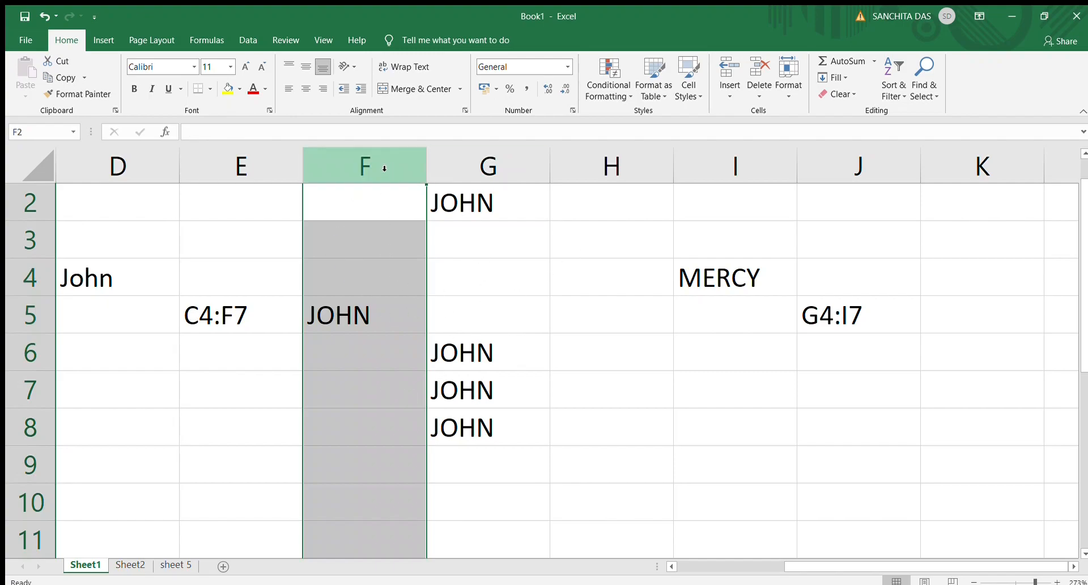
left_click(401, 315)
key("BackSpace")
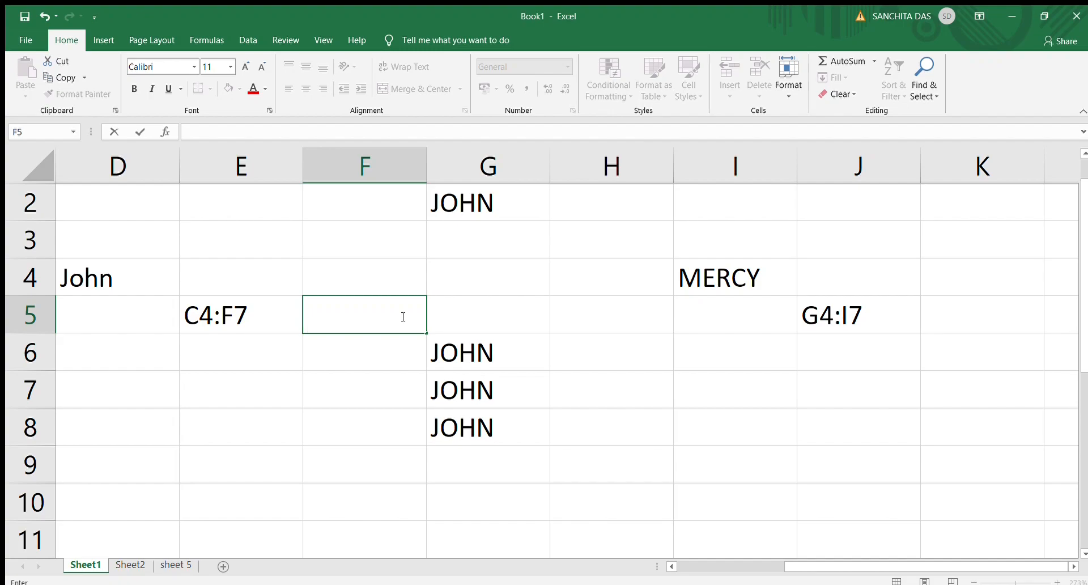
type("You\"")
key("BackSpace")
type("'re very ")
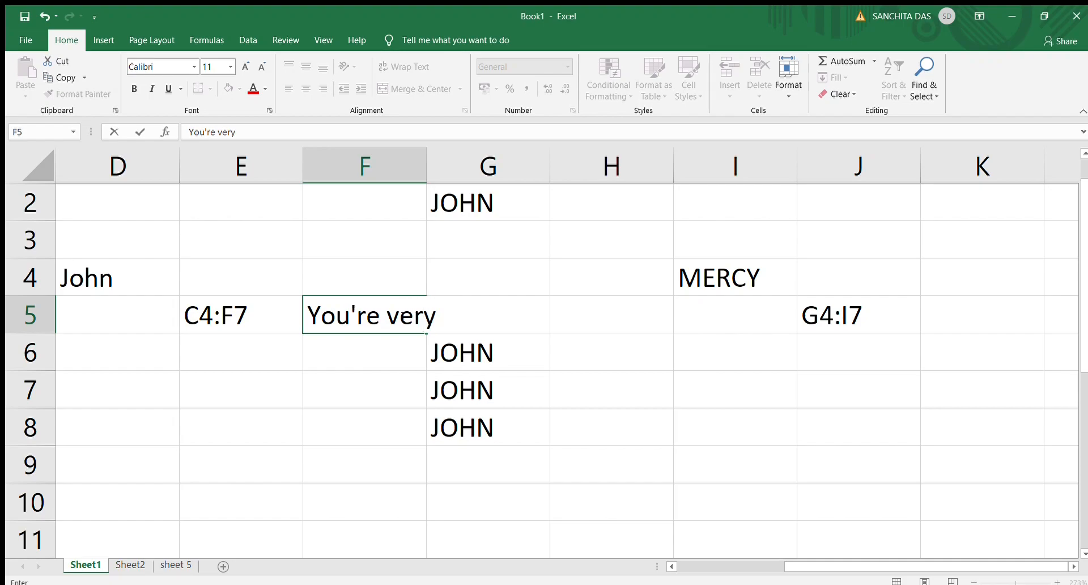
type("sweet g")
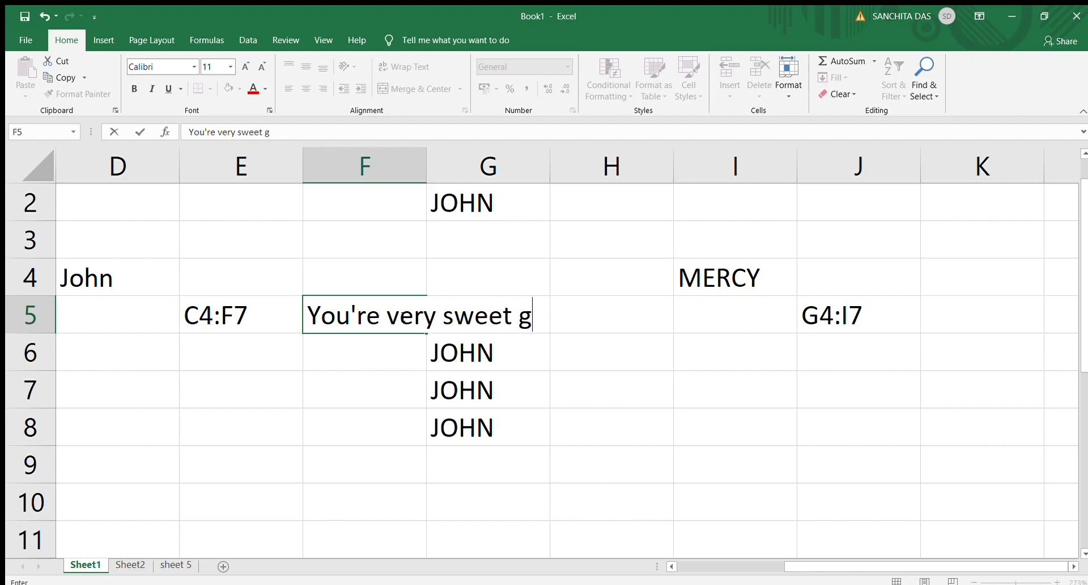
type("irl/boy")
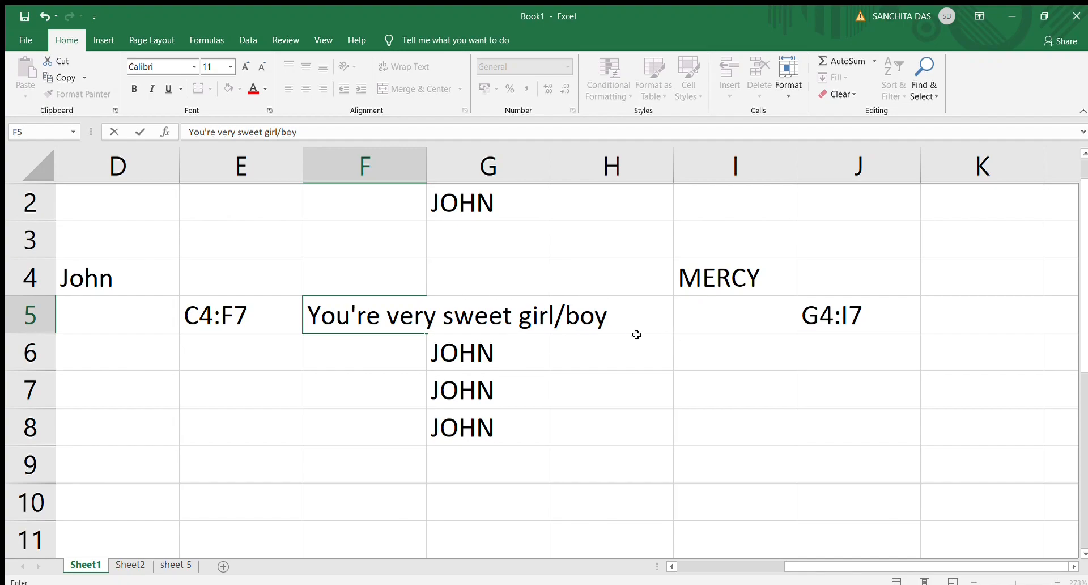
left_click(685, 312)
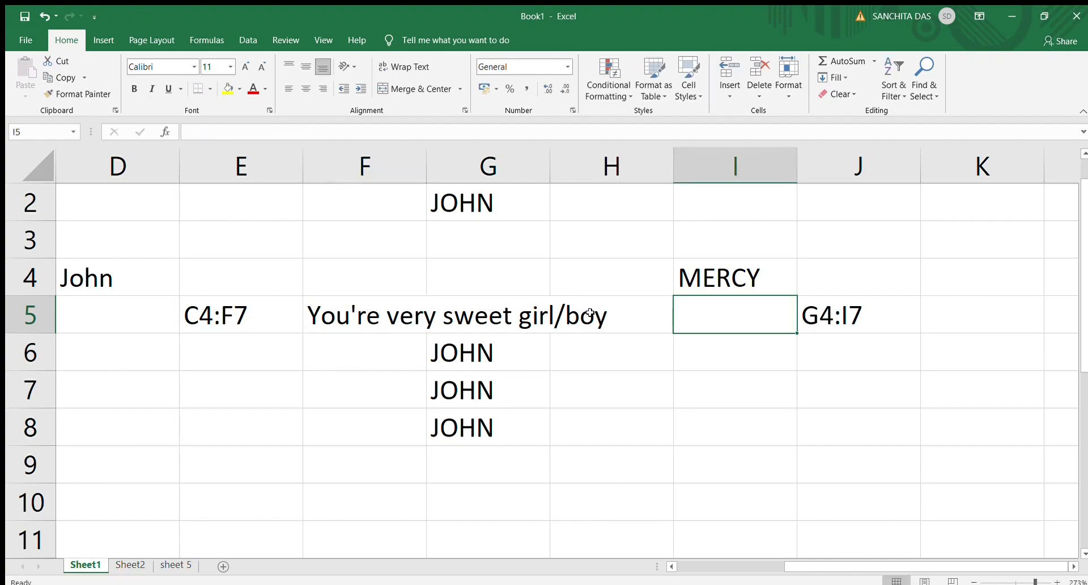
Compare the stored contents of cells F5, G5 and H5 to check which one holds the overflowing text.
left_click(361, 316)
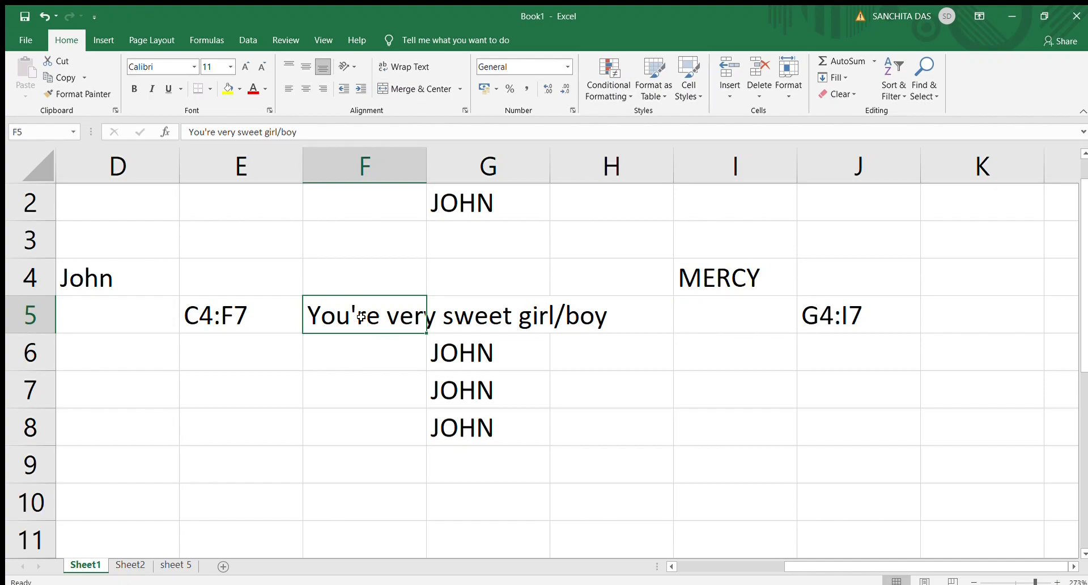
left_click(619, 322)
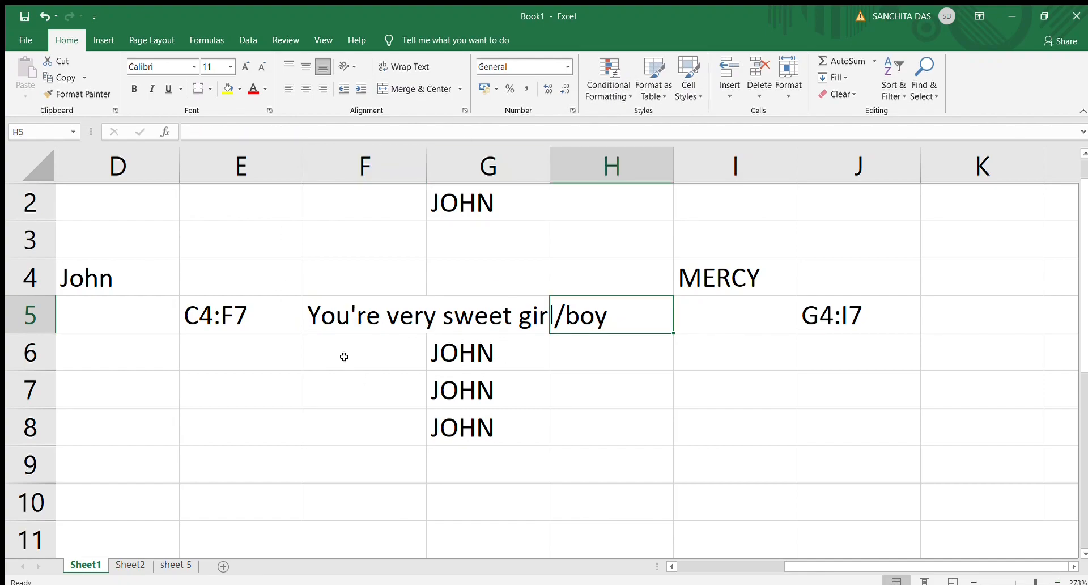
left_click(357, 232)
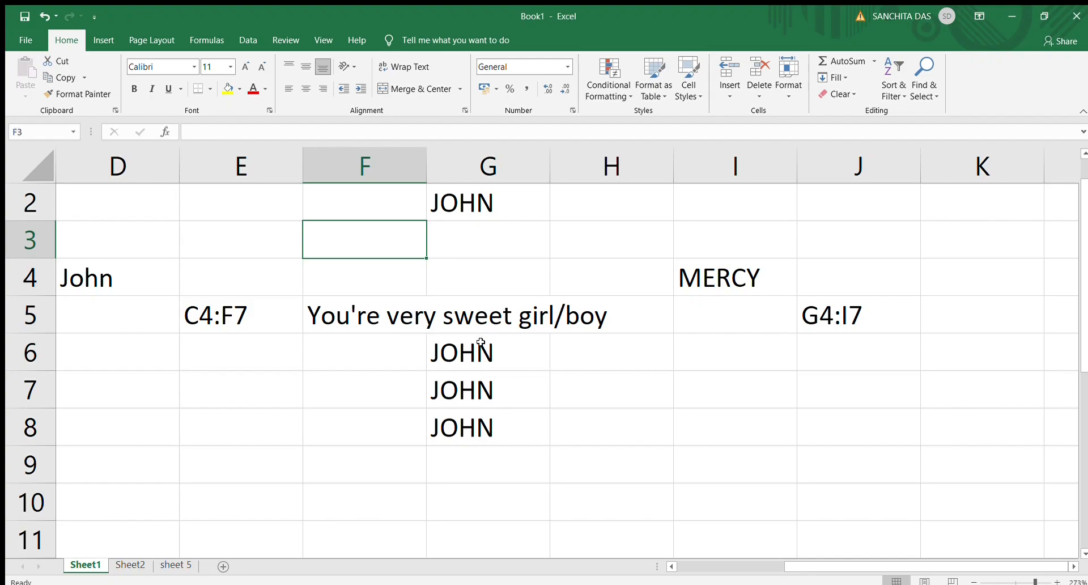
left_click(351, 310)
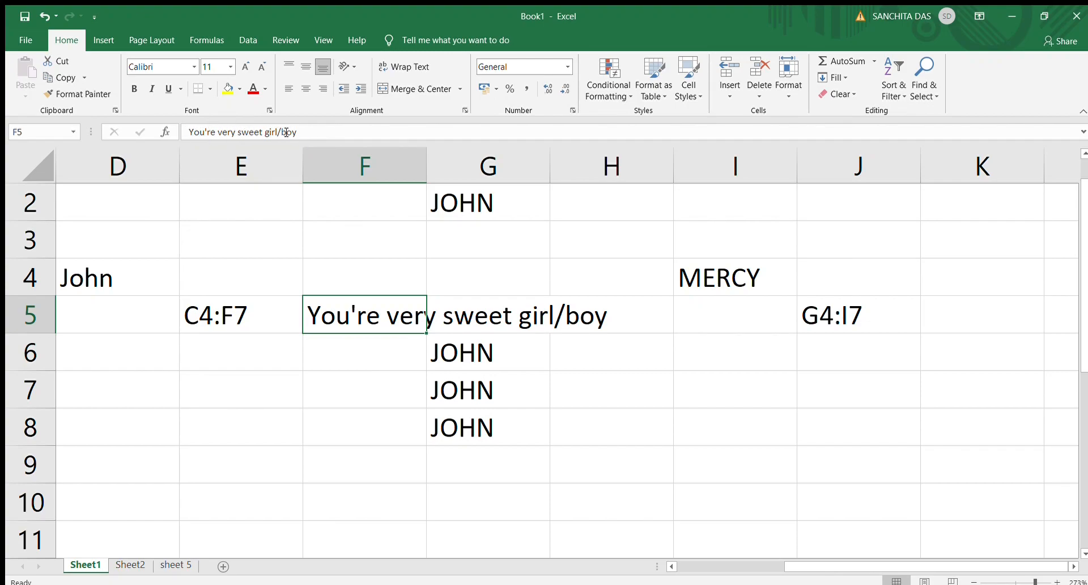
left_click(470, 306)
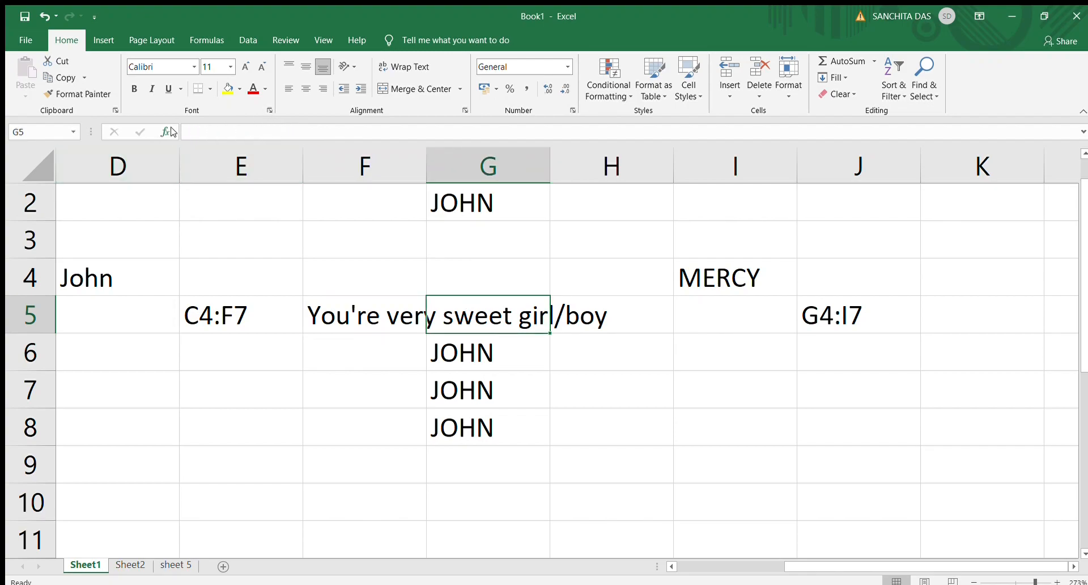
left_click(574, 304)
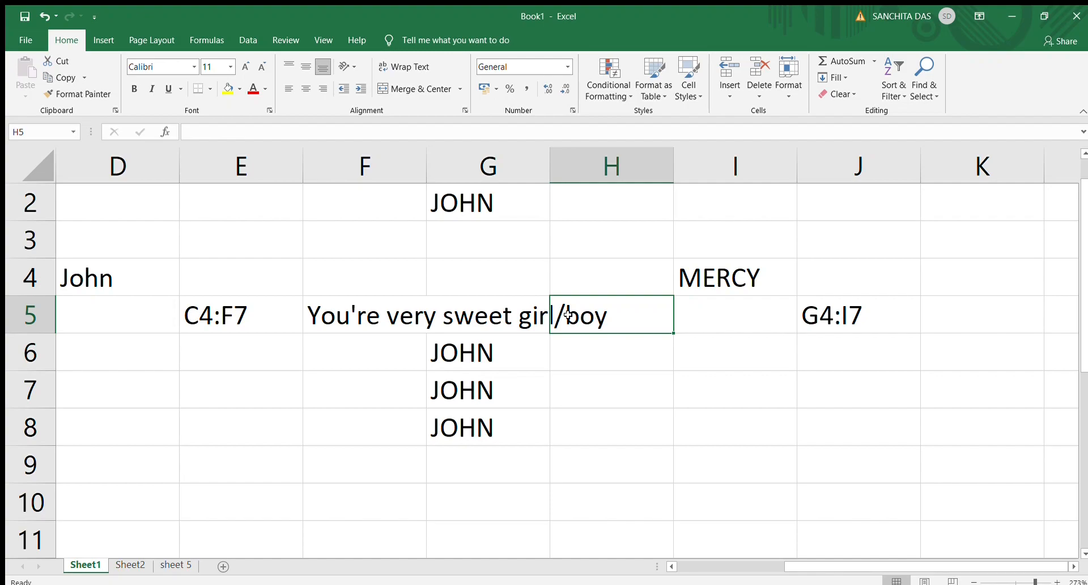
Widen column F so that the full text of cell F5 fits inside it.
left_click(347, 318)
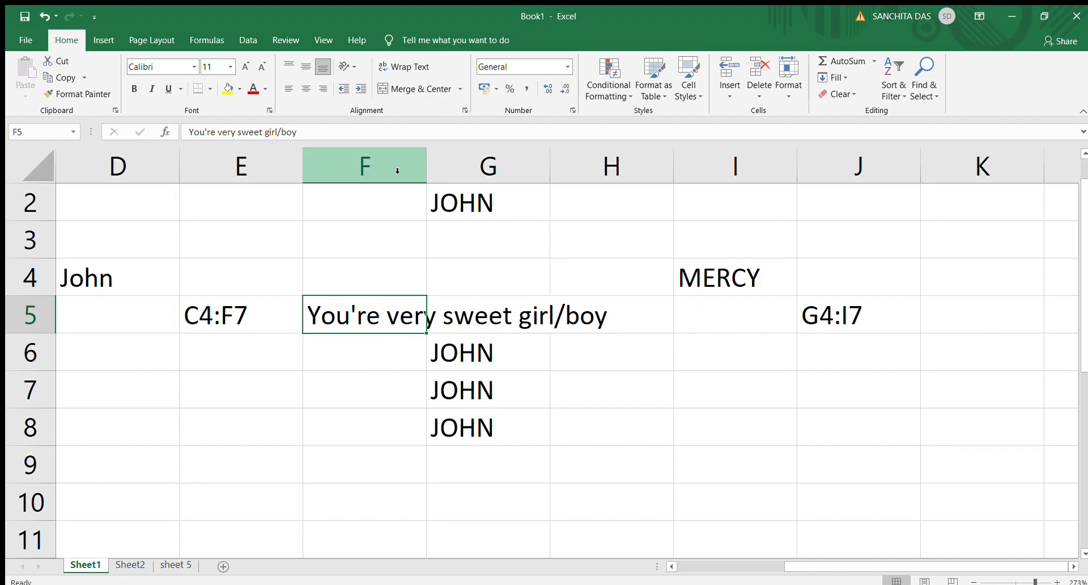
left_click(379, 178)
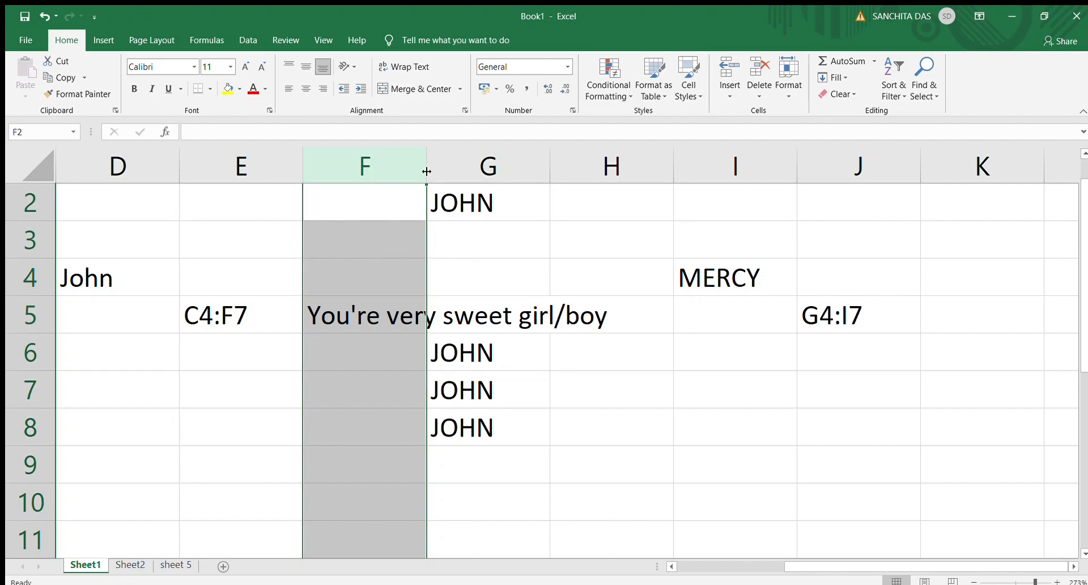
left_click_drag(427, 171, 616, 180)
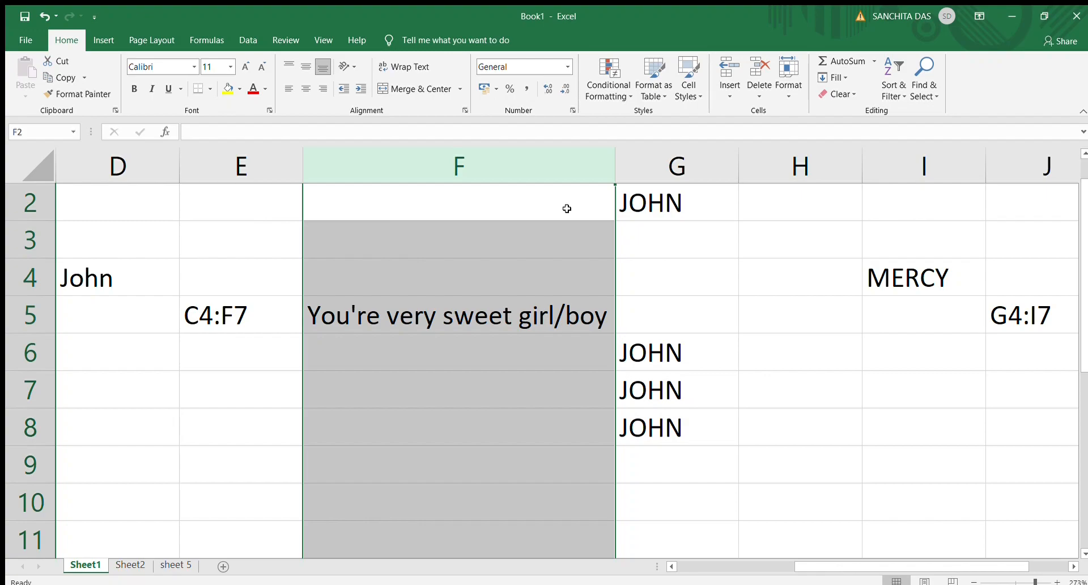
Inspect the stored contents of cells G5, F5 and F6 around the widened column F.
left_click(674, 305)
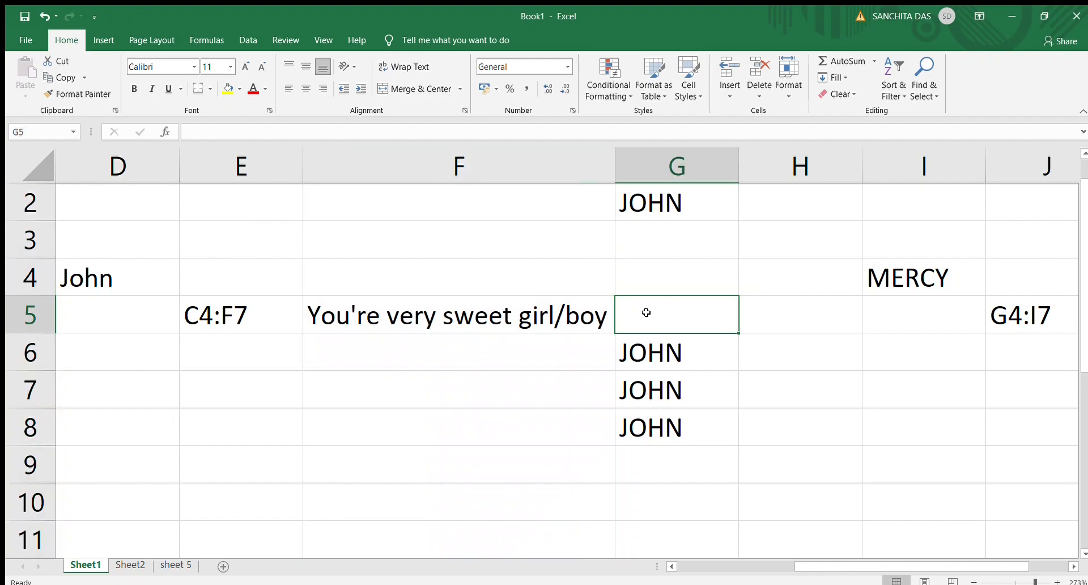
left_click(450, 314)
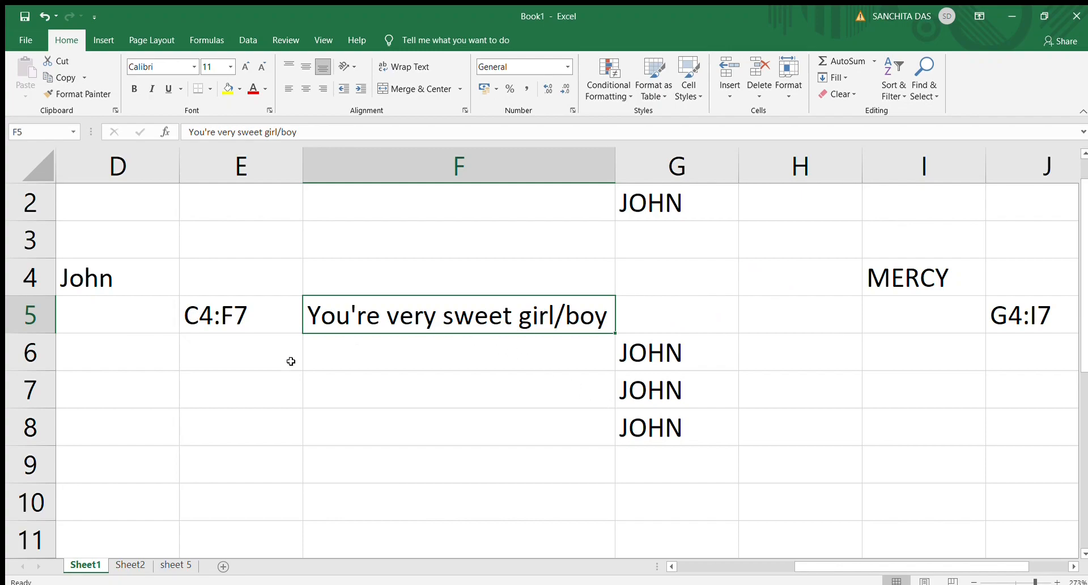
left_click(332, 366)
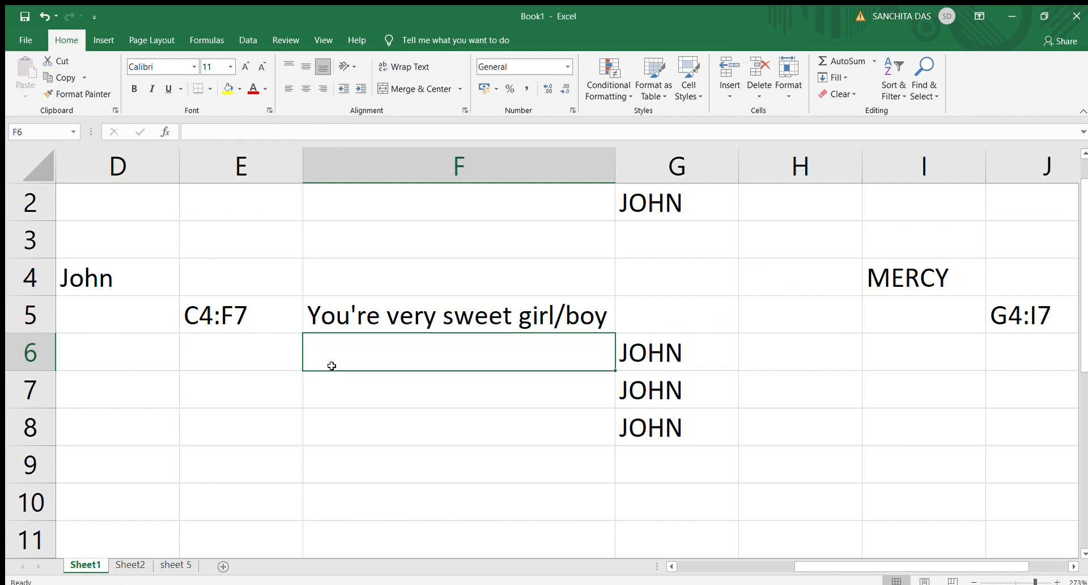
left_click(351, 310)
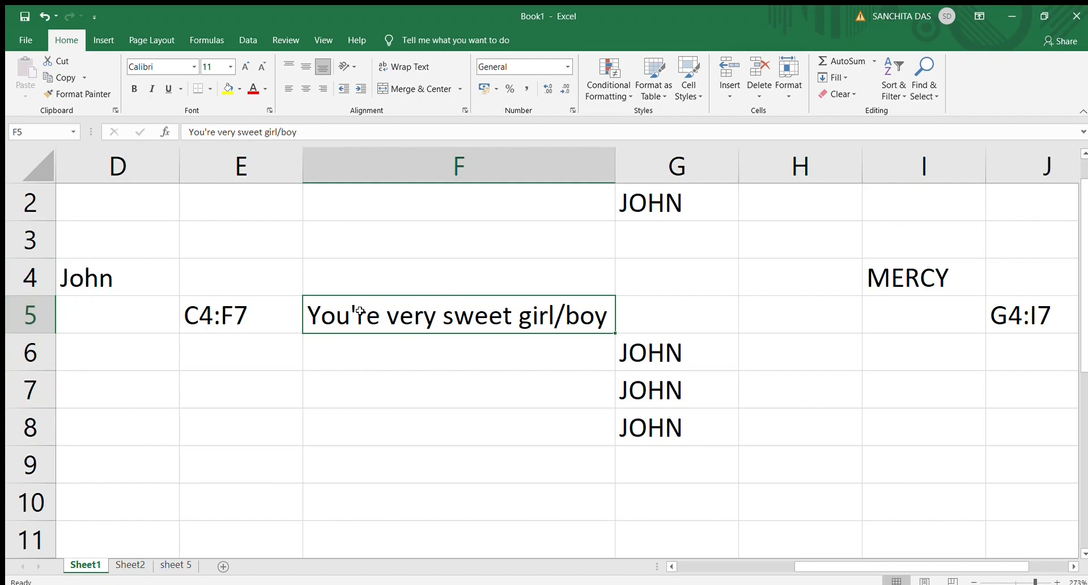
Increase the height of row 5 to about twice that of its neighbouring rows, keeping row 4 at its original height.
left_click(37, 319)
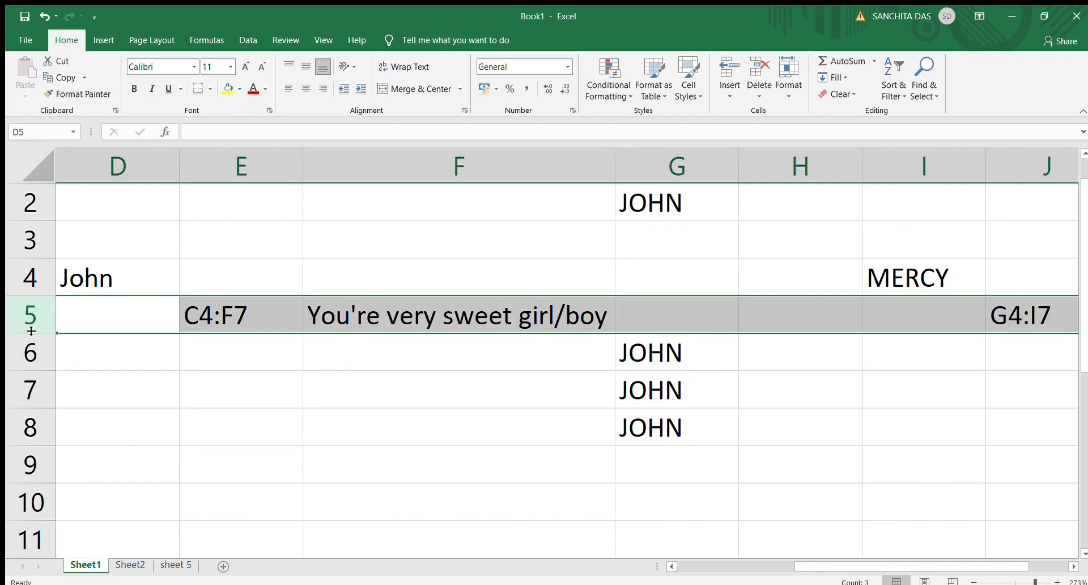
left_click_drag(31, 331, 33, 359)
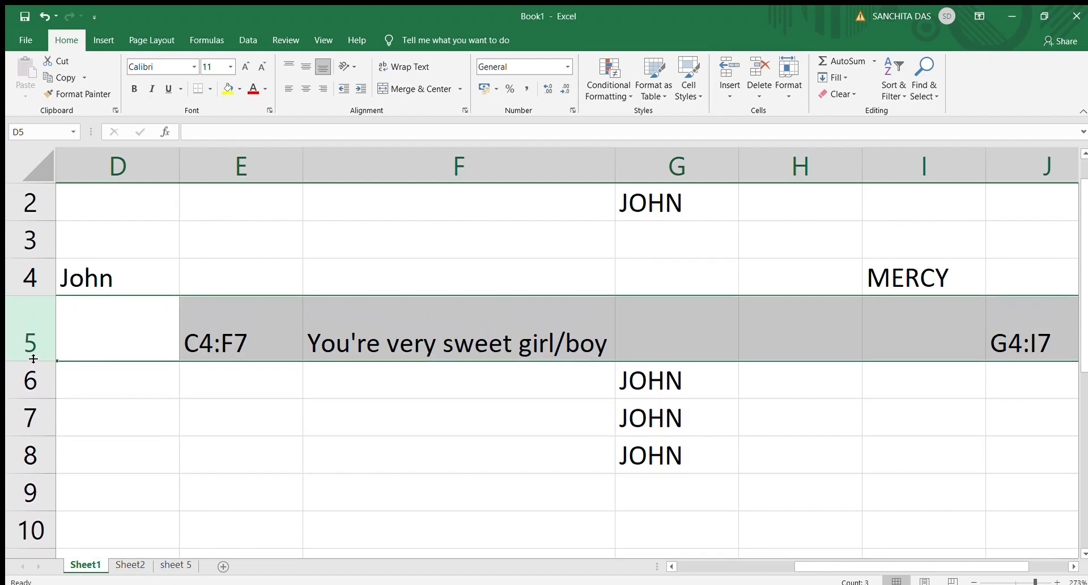
left_click_drag(40, 296, 40, 268)
left_click(45, 296)
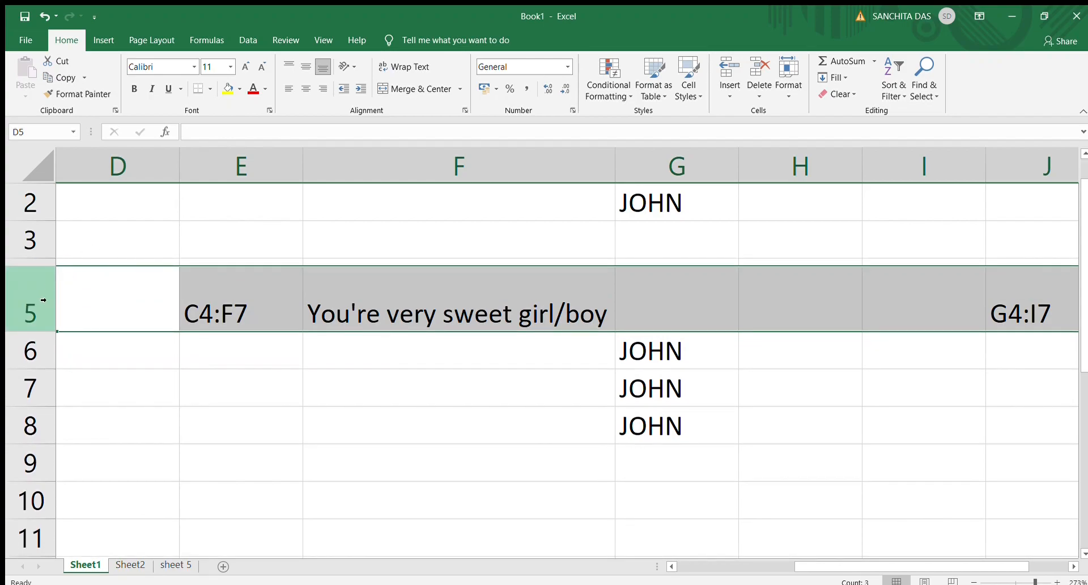
left_click_drag(39, 268, 34, 298)
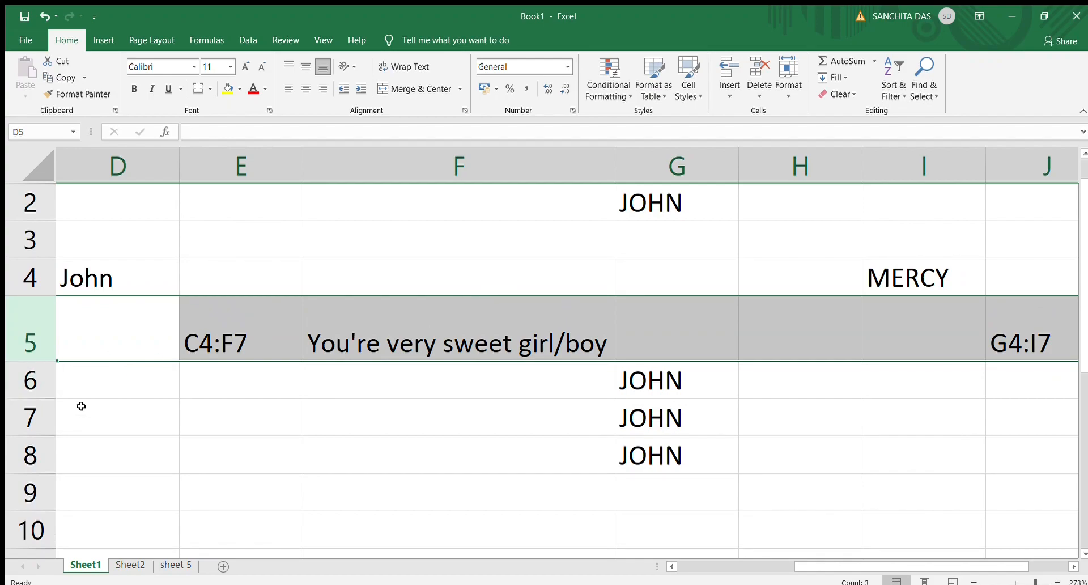
left_click_drag(44, 361, 44, 375)
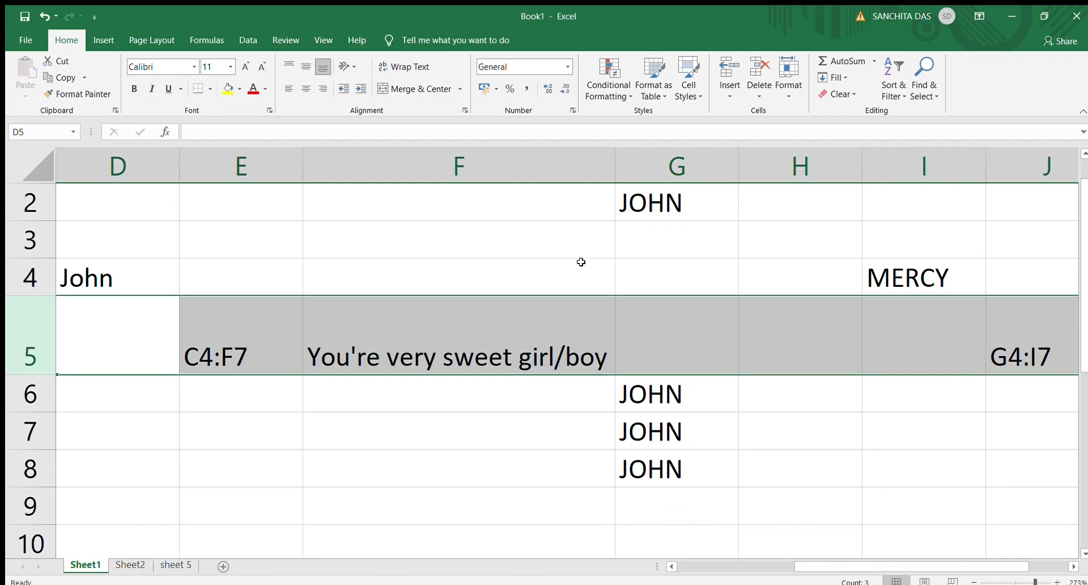
Narrow column F so that the text of cell F5 spills over into column G.
left_click(611, 169)
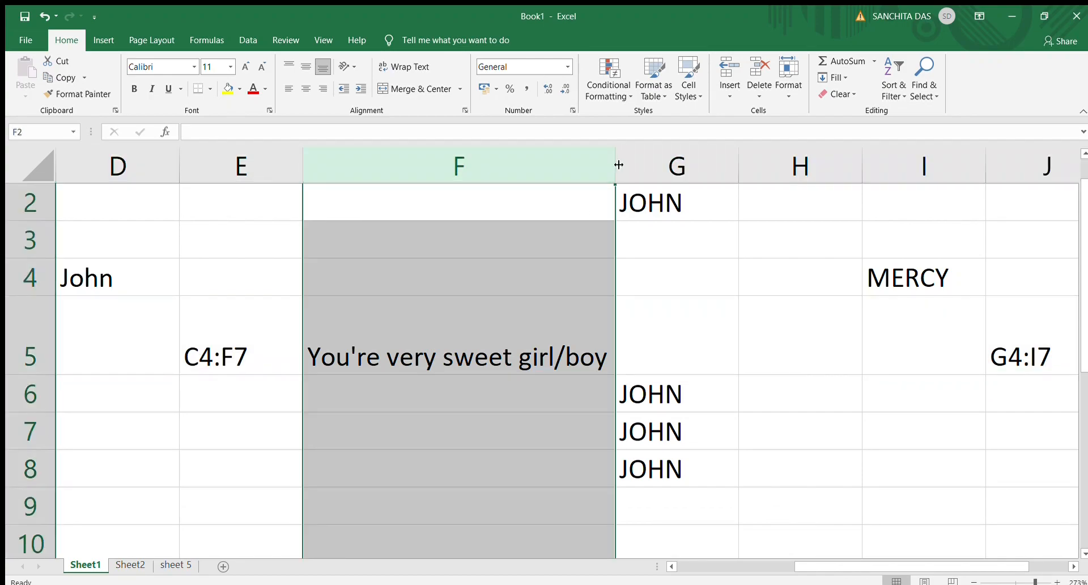
left_click_drag(565, 168, 500, 170)
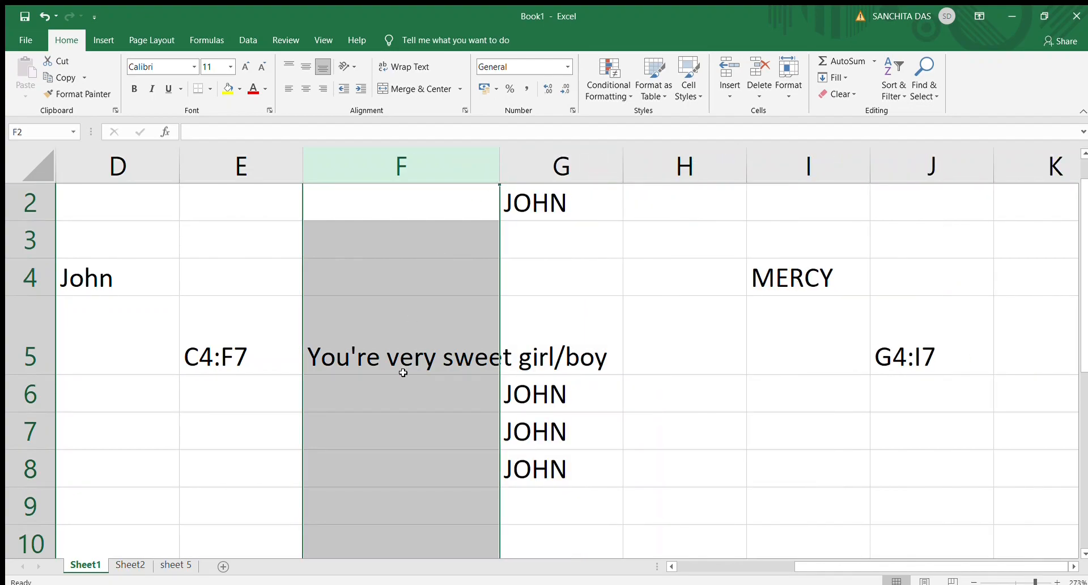
Compare the stored contents of cells F5 and H5 in the formula bar, leaving the text of F5 as it is.
left_click(459, 355)
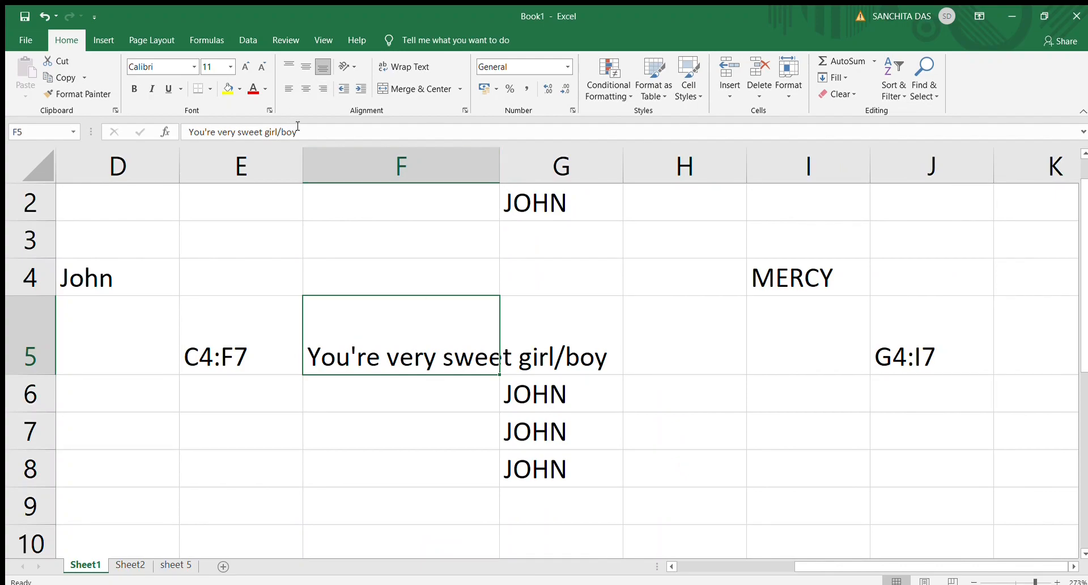
left_click_drag(303, 130, 193, 132)
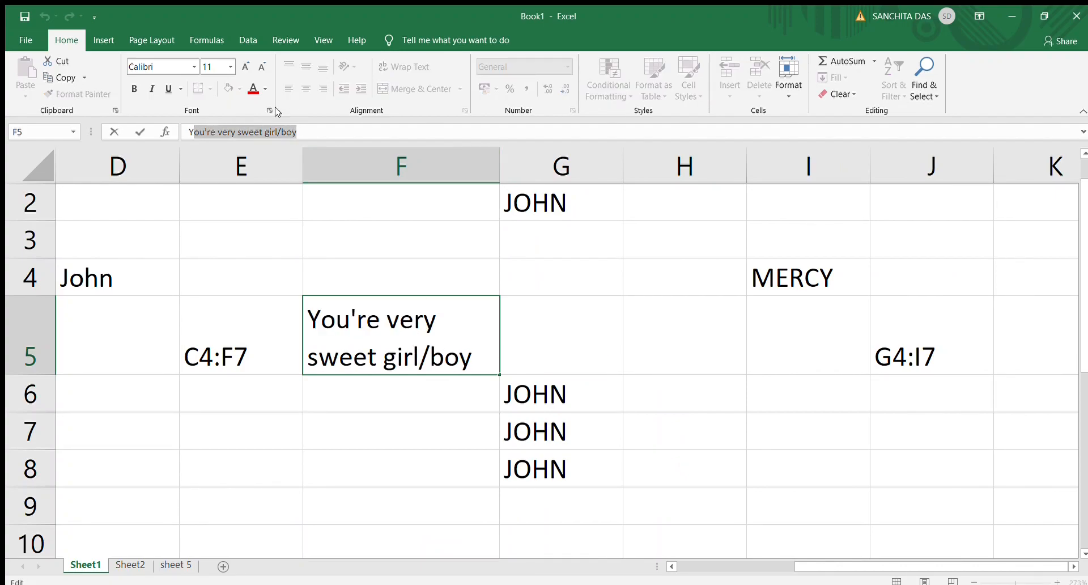
left_click(687, 345)
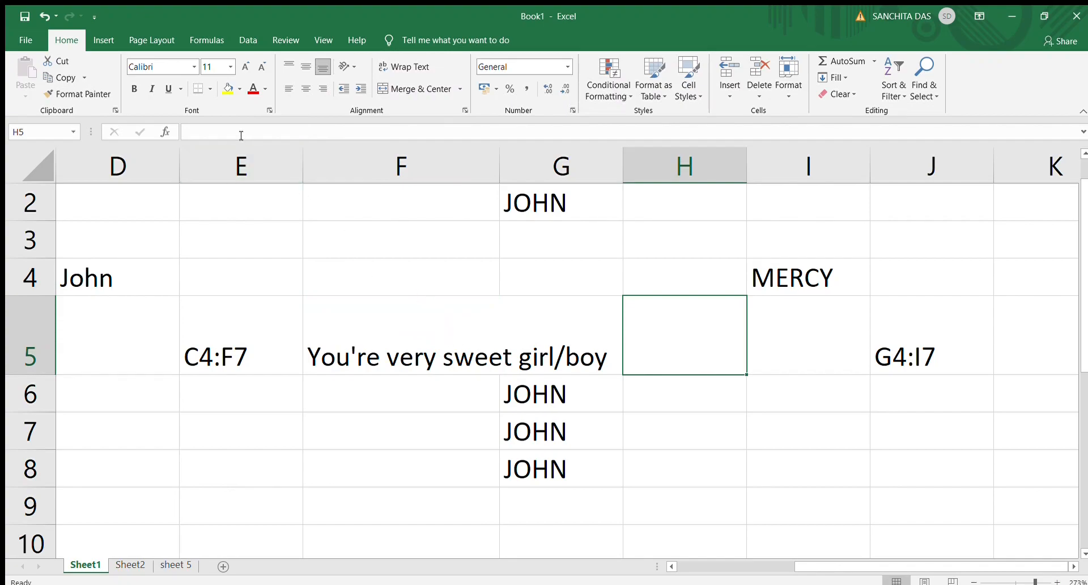
left_click(435, 361)
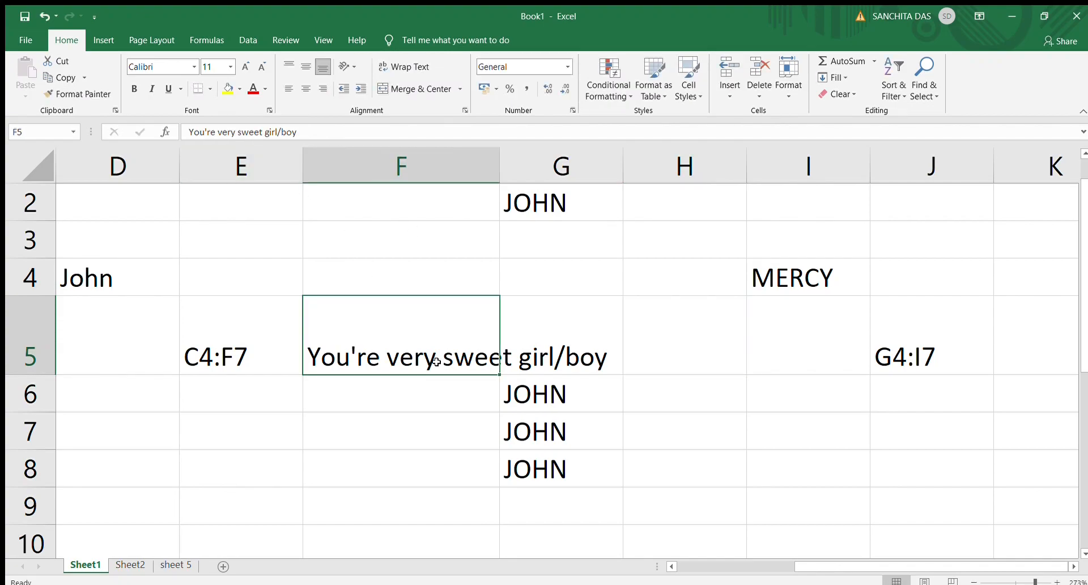
left_click(295, 131)
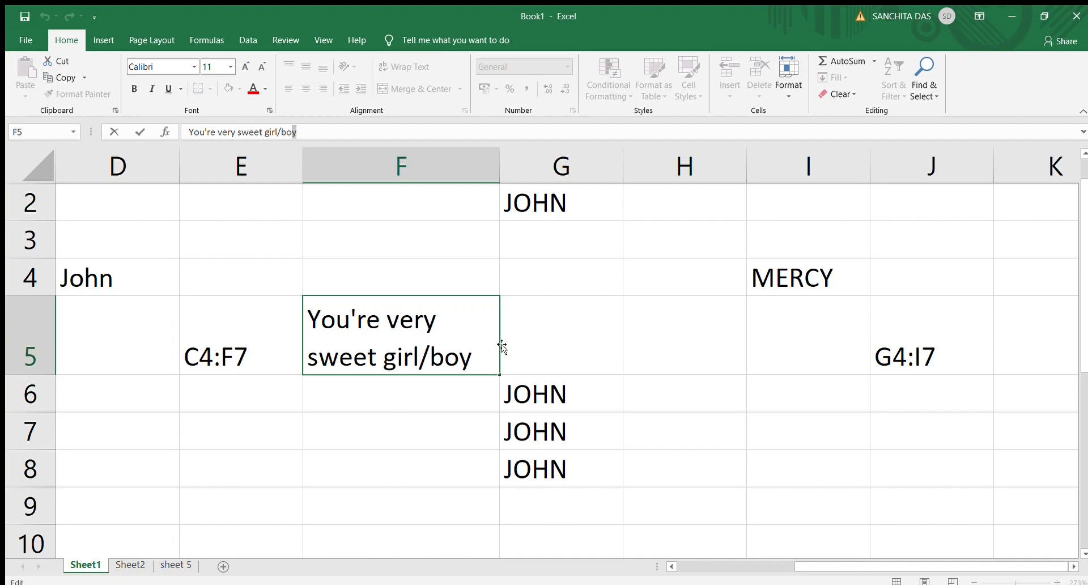
left_click(502, 282)
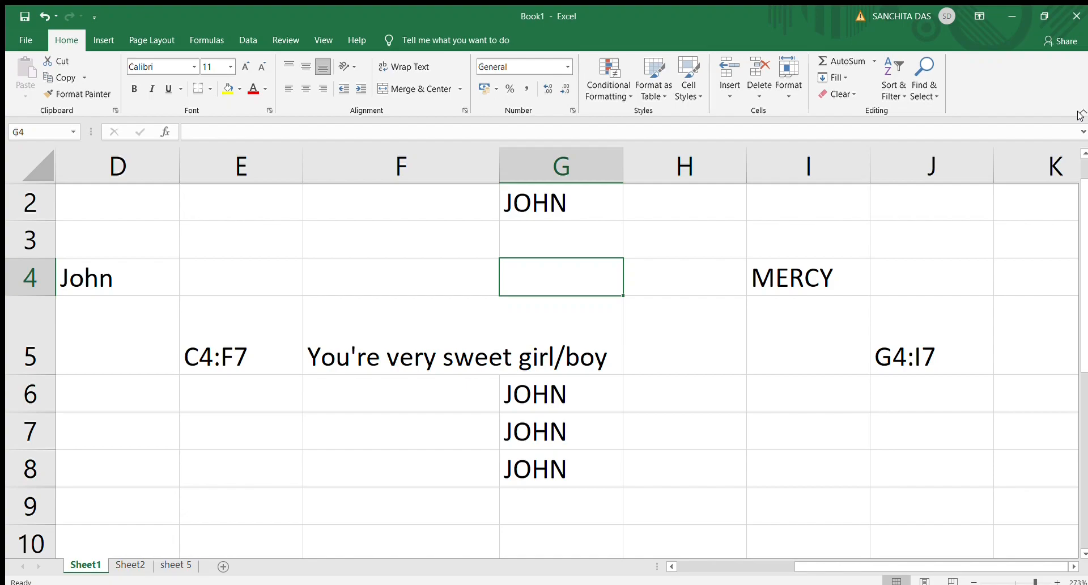
Collapse the ribbon to its tab names only and bring row 1 of the sheet into view.
left_click(1081, 113)
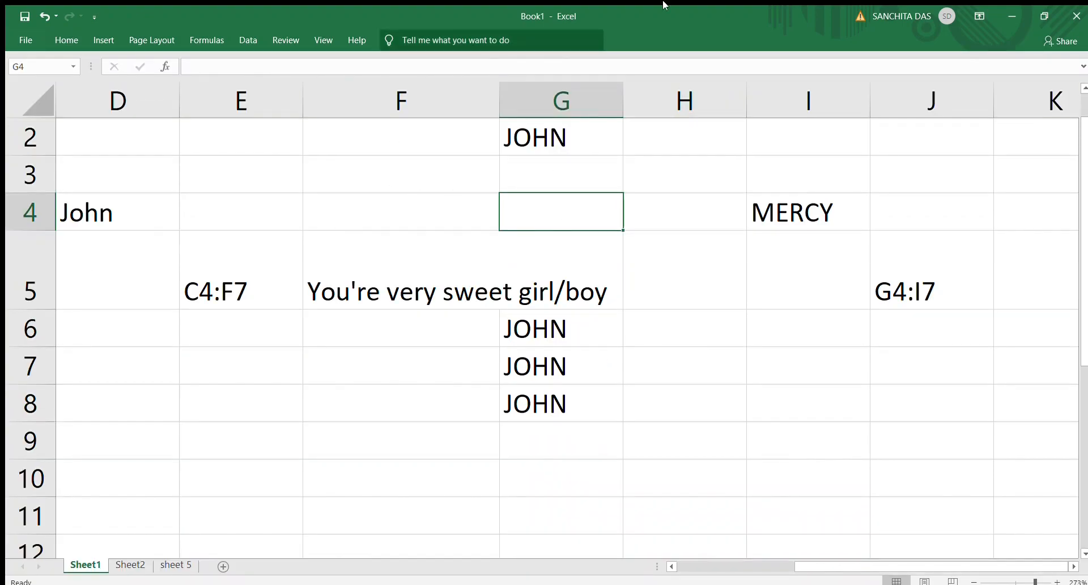
left_click_drag(1086, 246, 1086, 190)
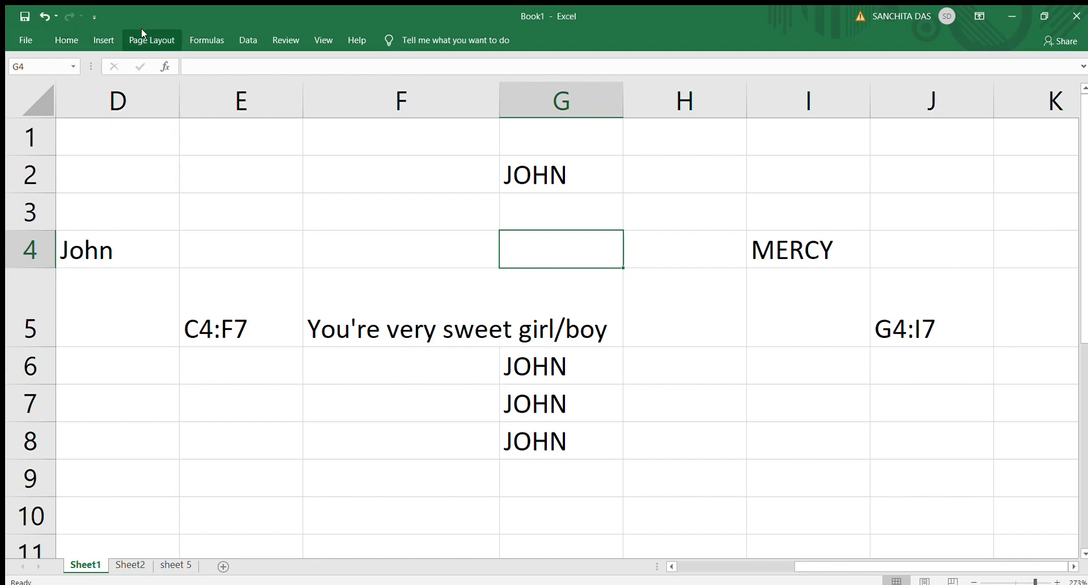
left_click(67, 40)
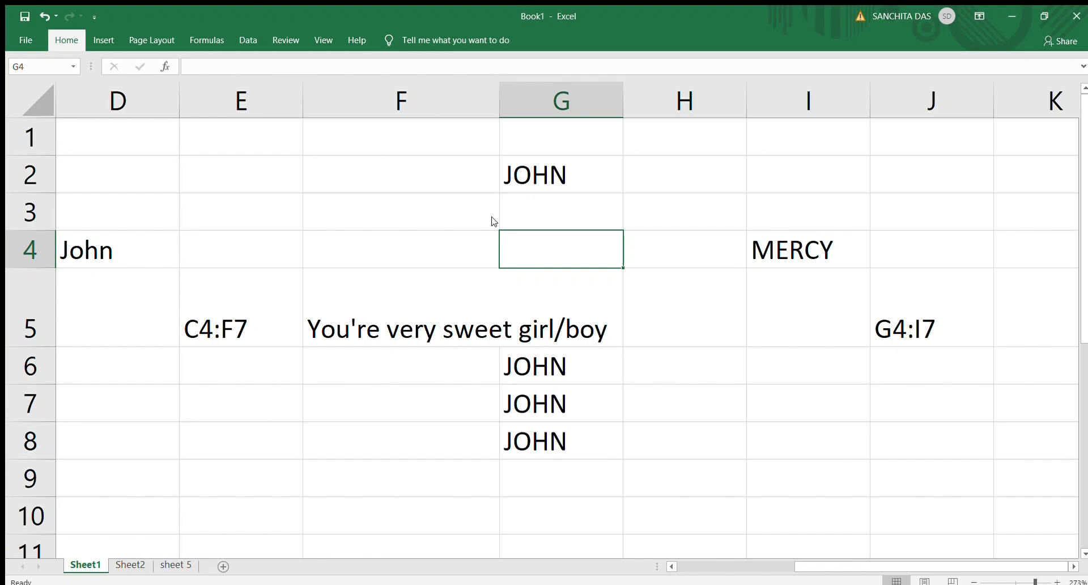
Expand the ribbon to its full size and make the contents of cells G2 and D4 bold.
left_click(551, 172)
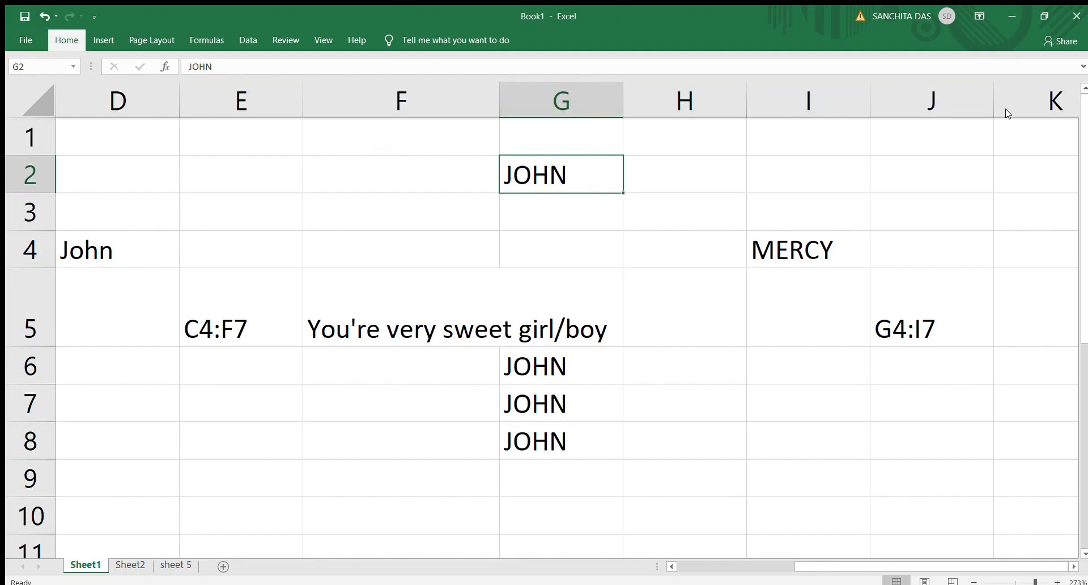
left_click(1084, 112)
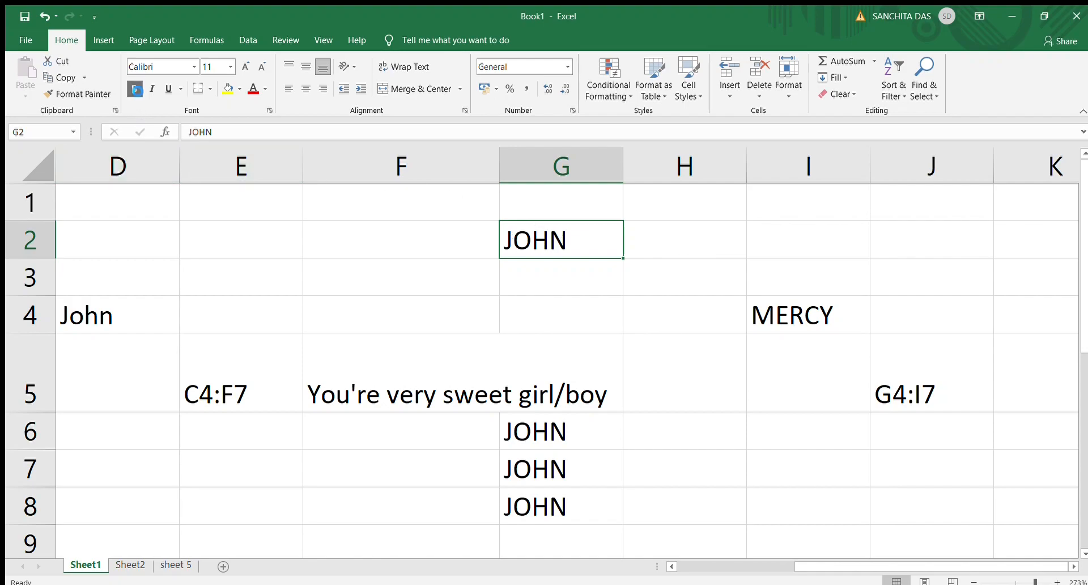
left_click(135, 89)
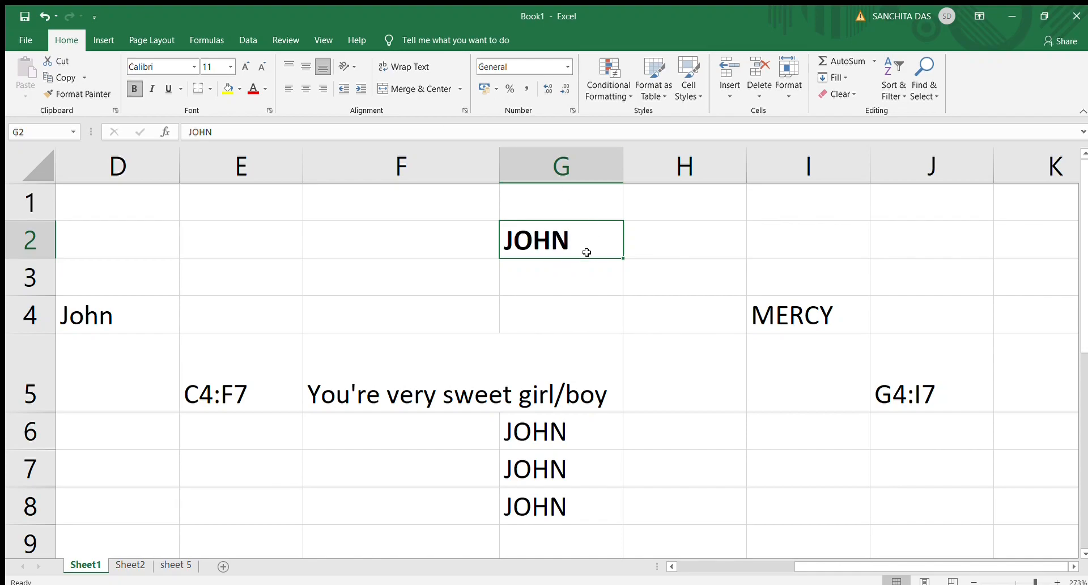
left_click(153, 305)
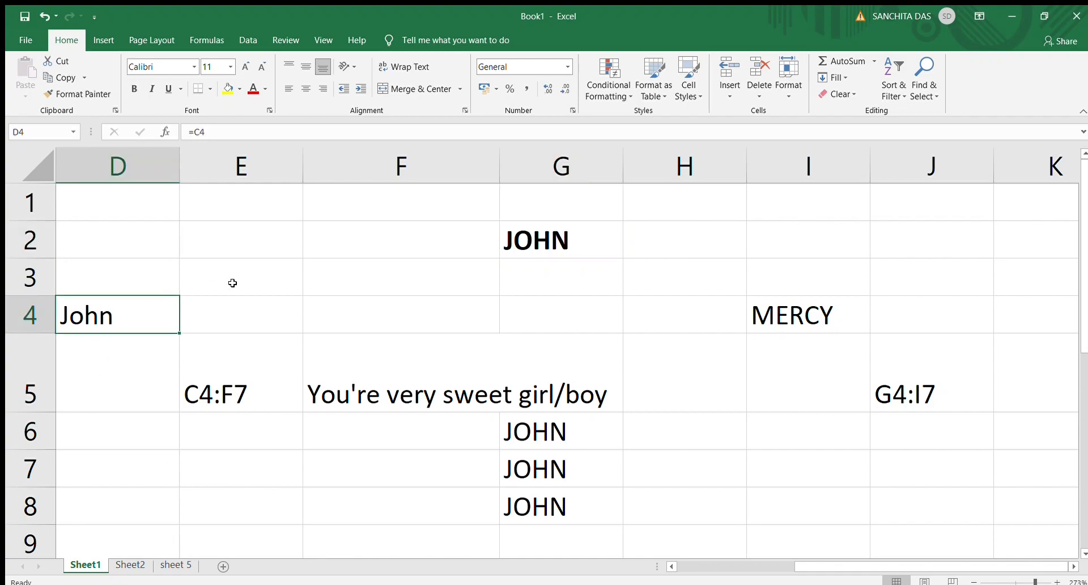
key("ctrl+b")
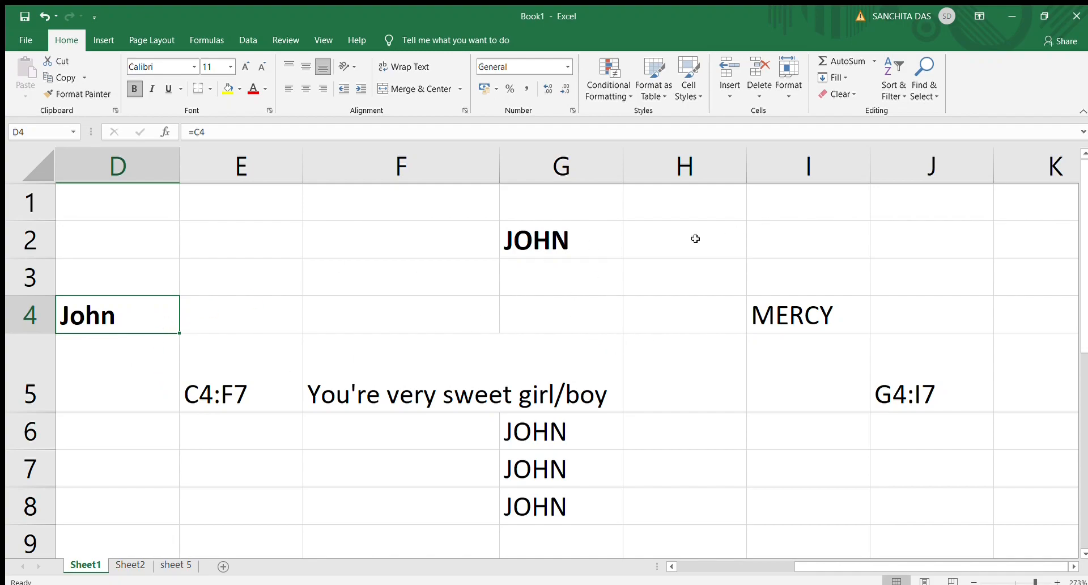
Format the text of cell G2 as italic and underlined with an orange font colour.
left_click(589, 239)
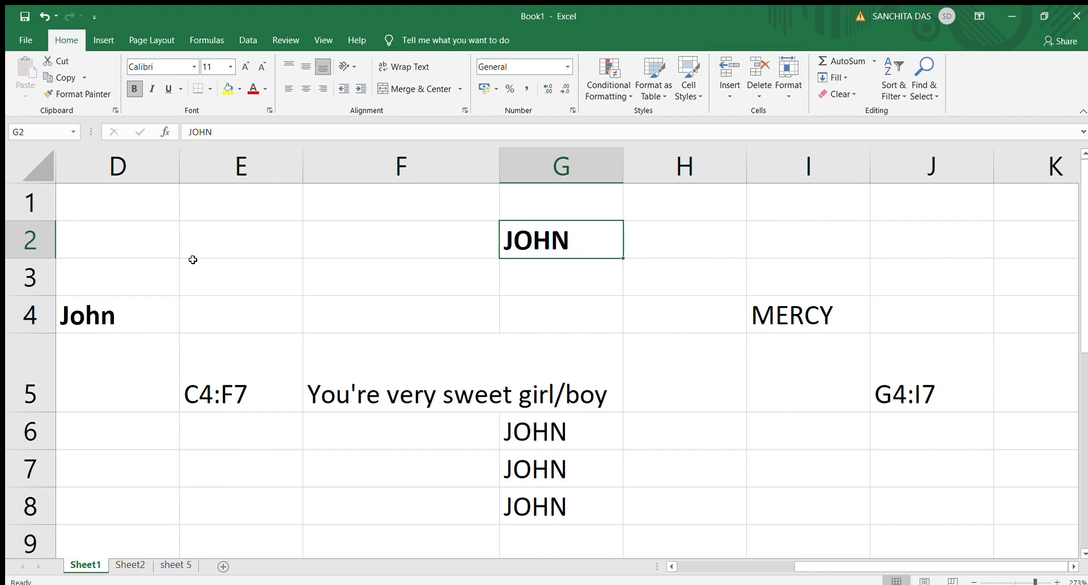
left_click(151, 89)
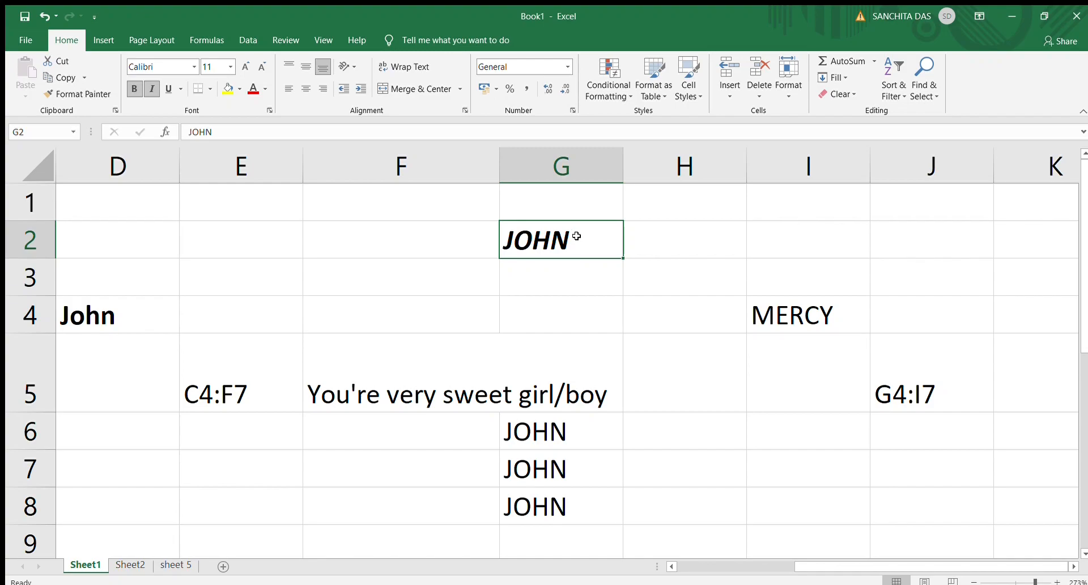
left_click(164, 90)
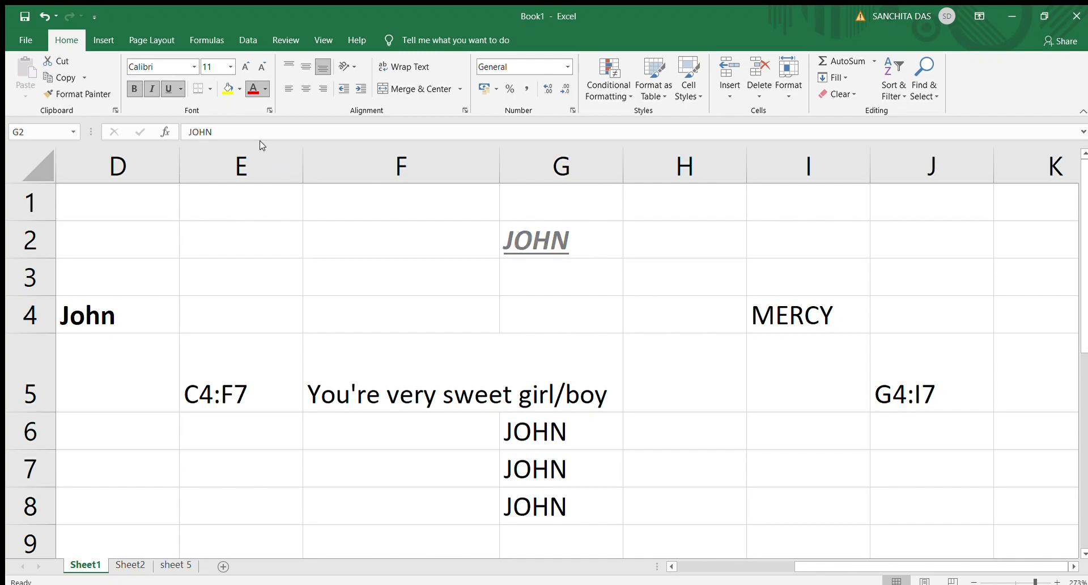
left_click(309, 135)
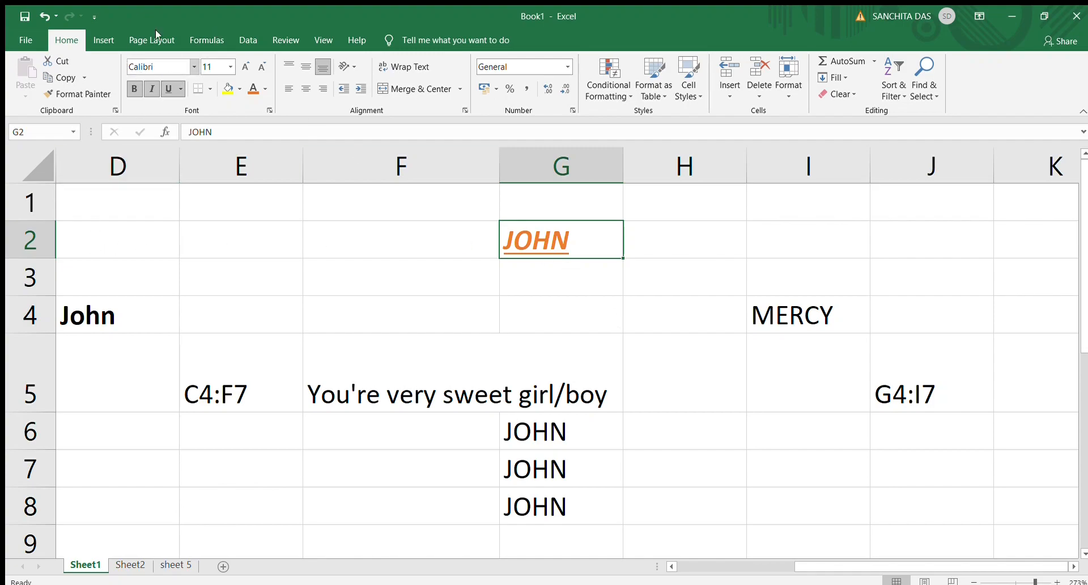
Change the font of cell G2 to Bodoni MT Black, keeping the font size at 11.
left_click(191, 67)
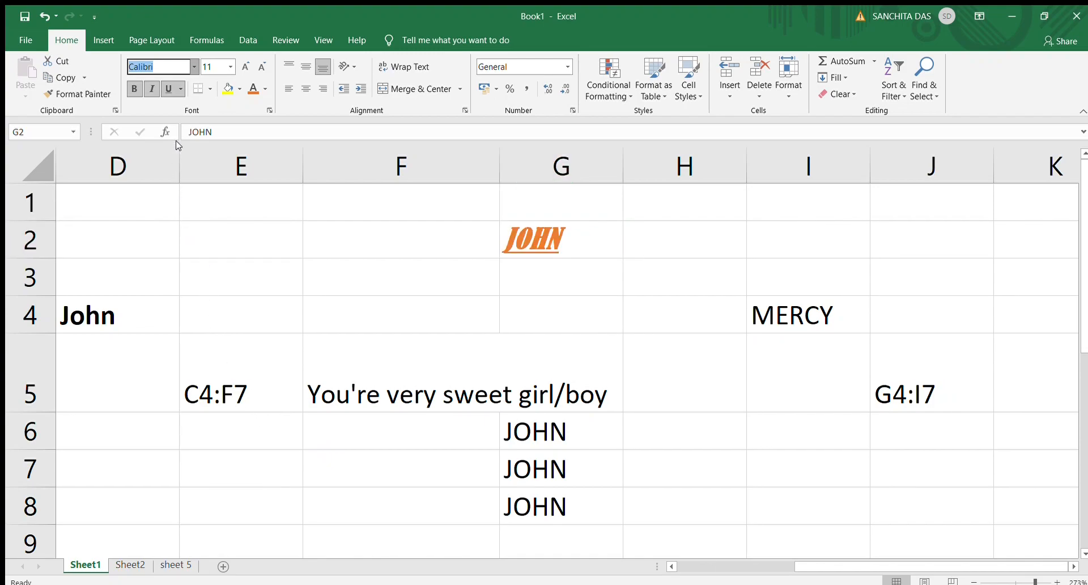
left_click(175, 247)
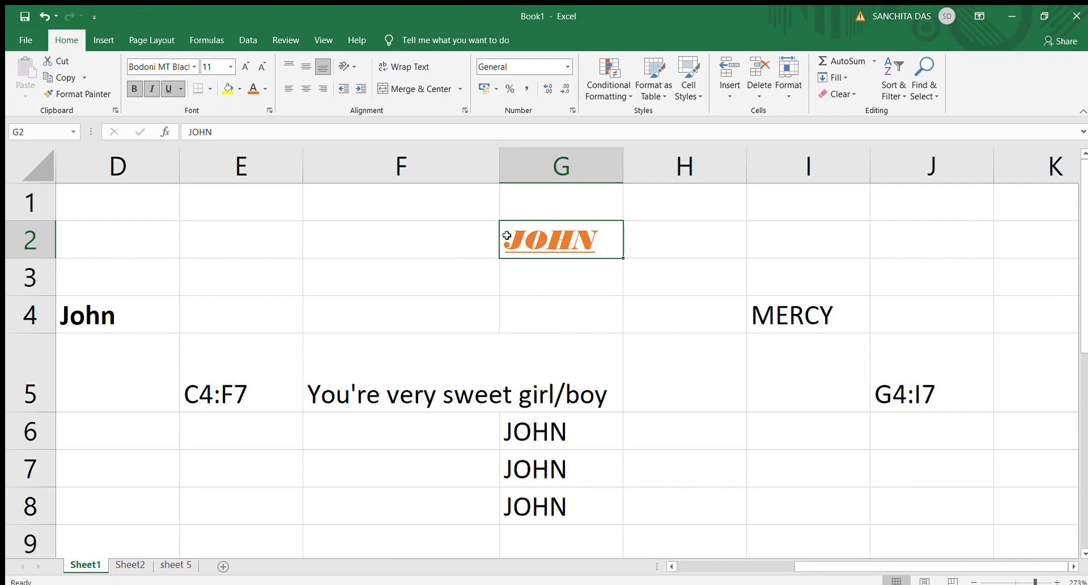
left_click(227, 66)
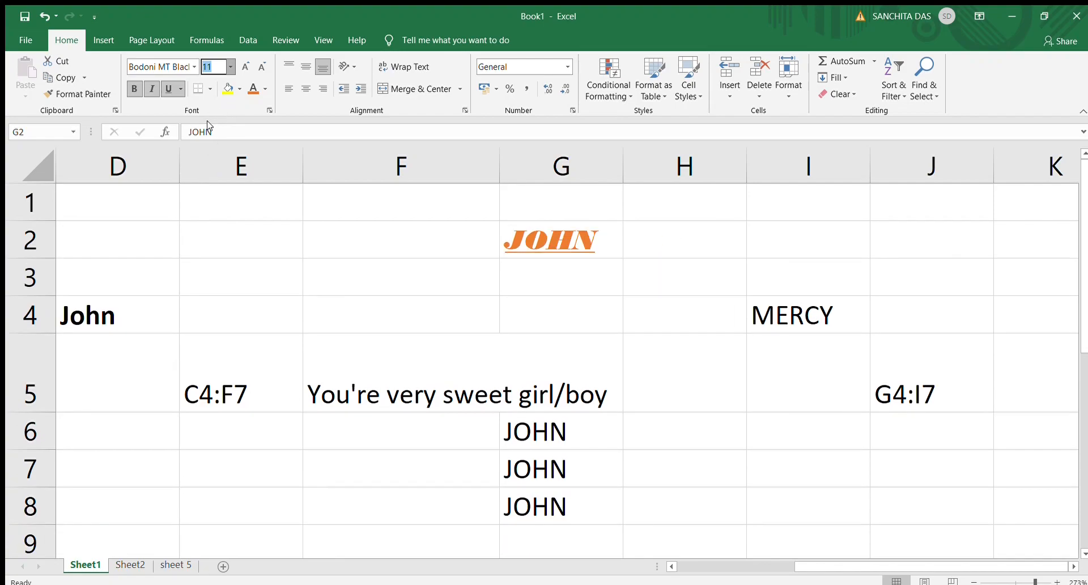
key("Escape")
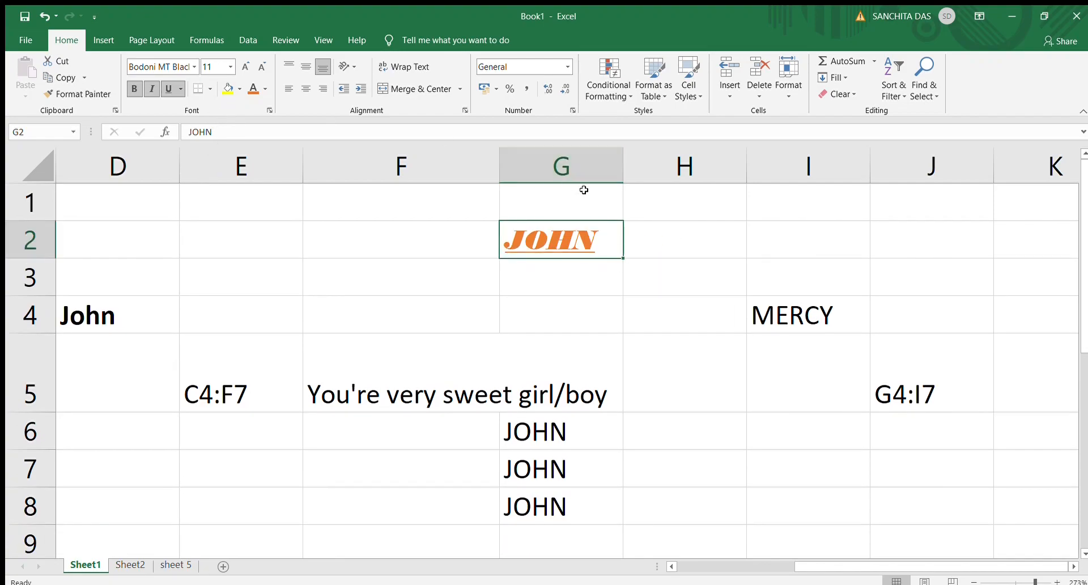
Align the content of cell G2 vertically to the top of the cell.
left_click(510, 266)
left_click(553, 238)
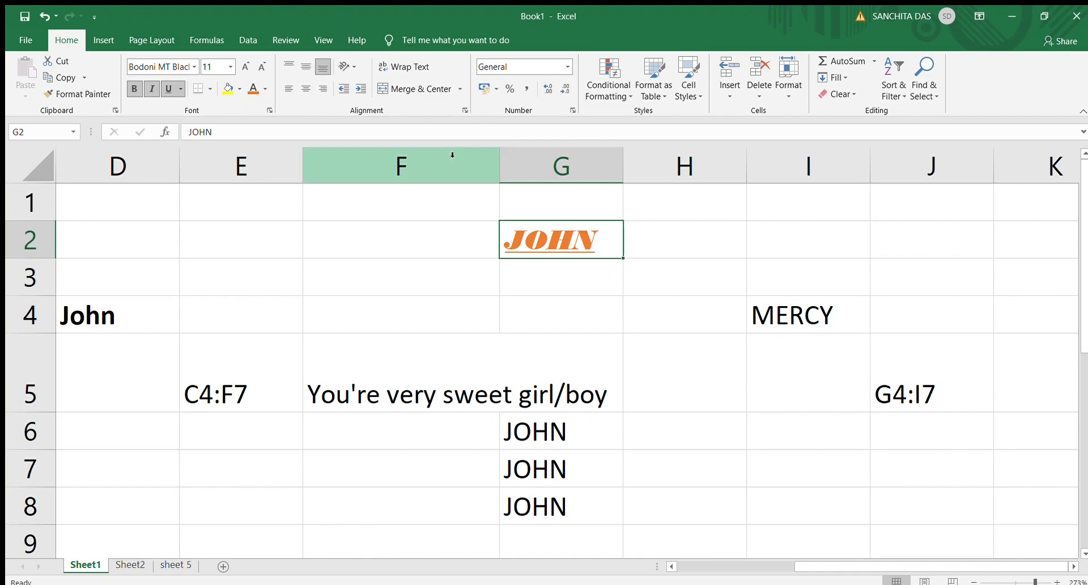
left_click(287, 67)
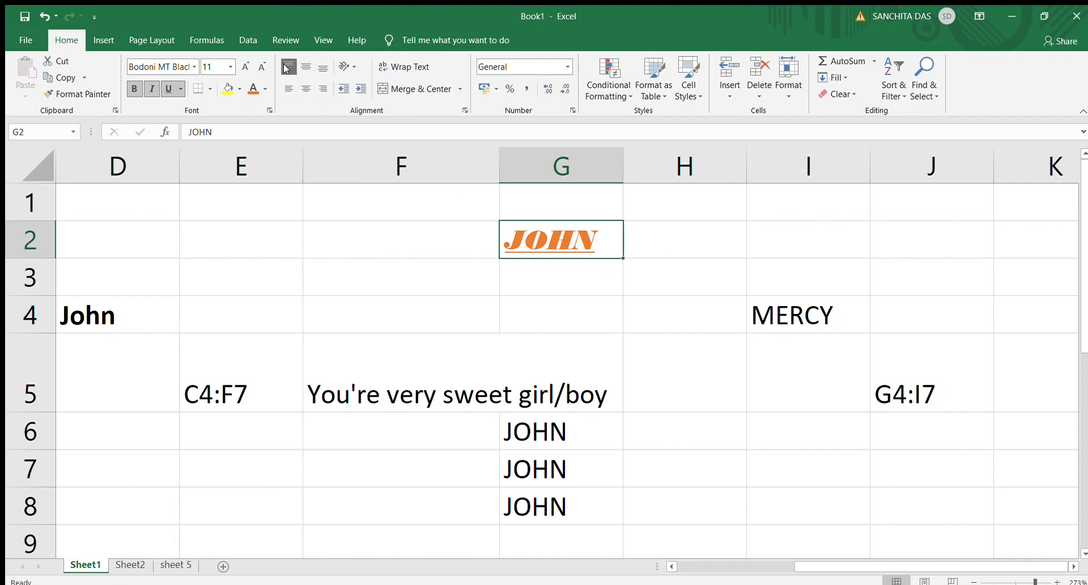
Left-align the content of cell G2, and align cell I4 vertically to the middle and horizontally to the right.
left_click(289, 88)
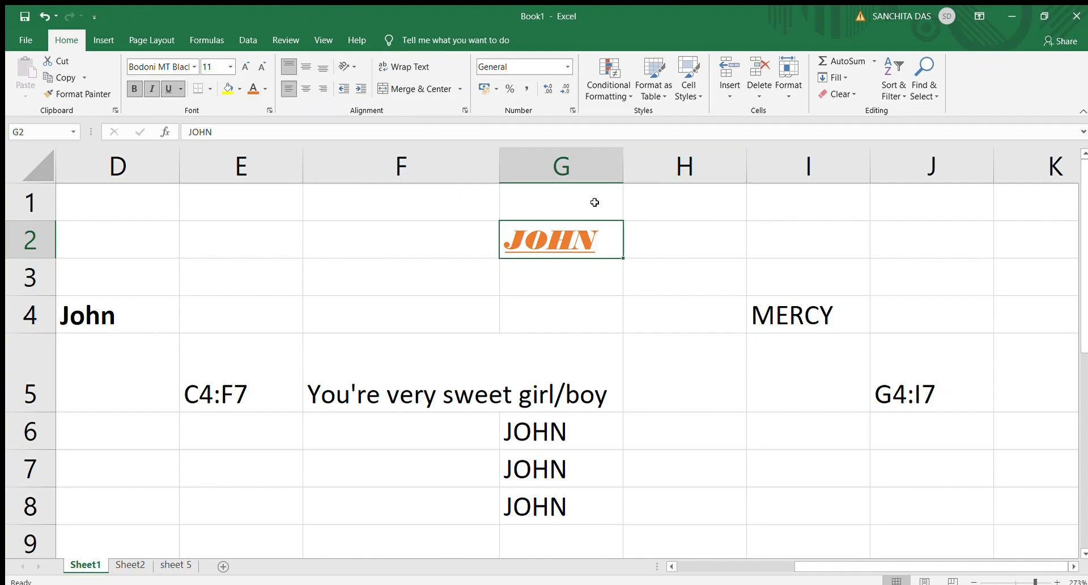
left_click(843, 318)
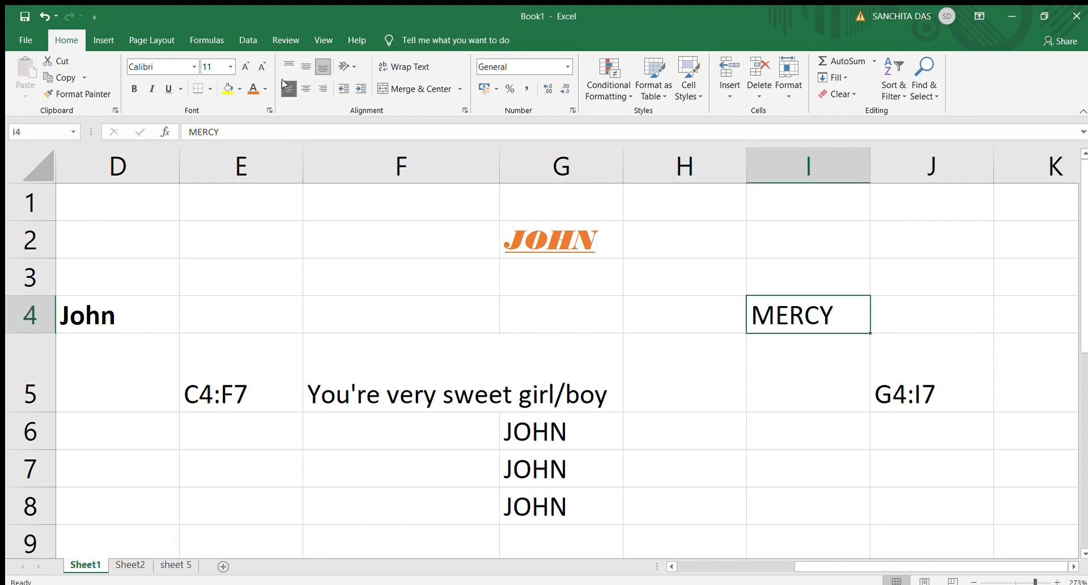
left_click(304, 88)
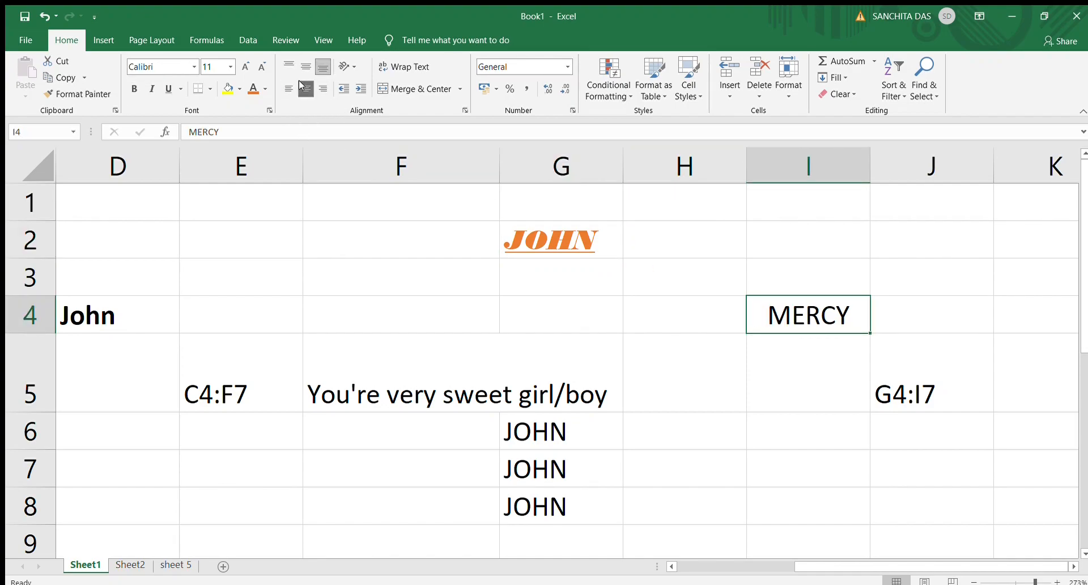
left_click(305, 66)
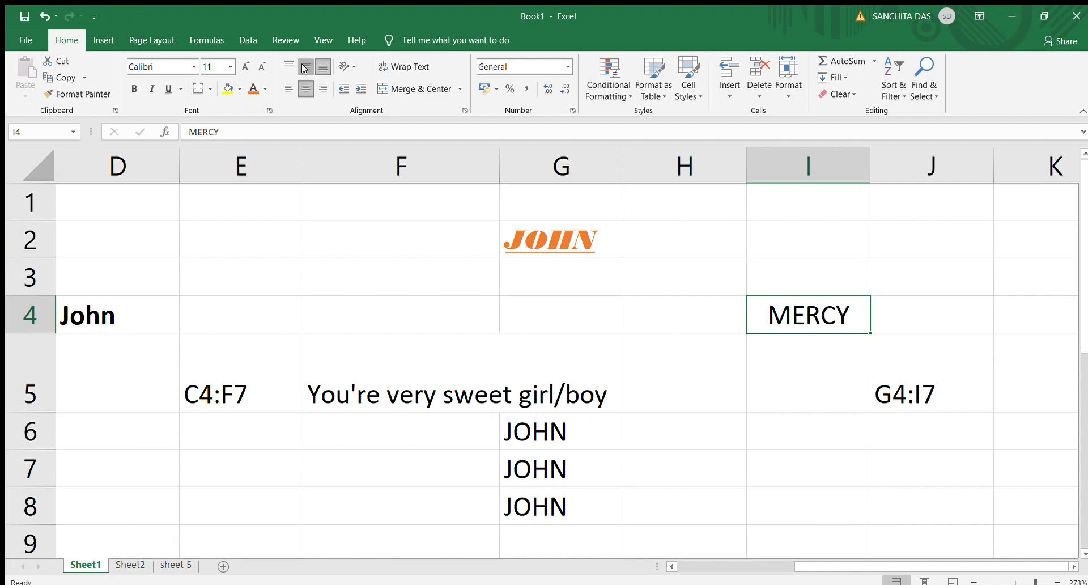
left_click(323, 89)
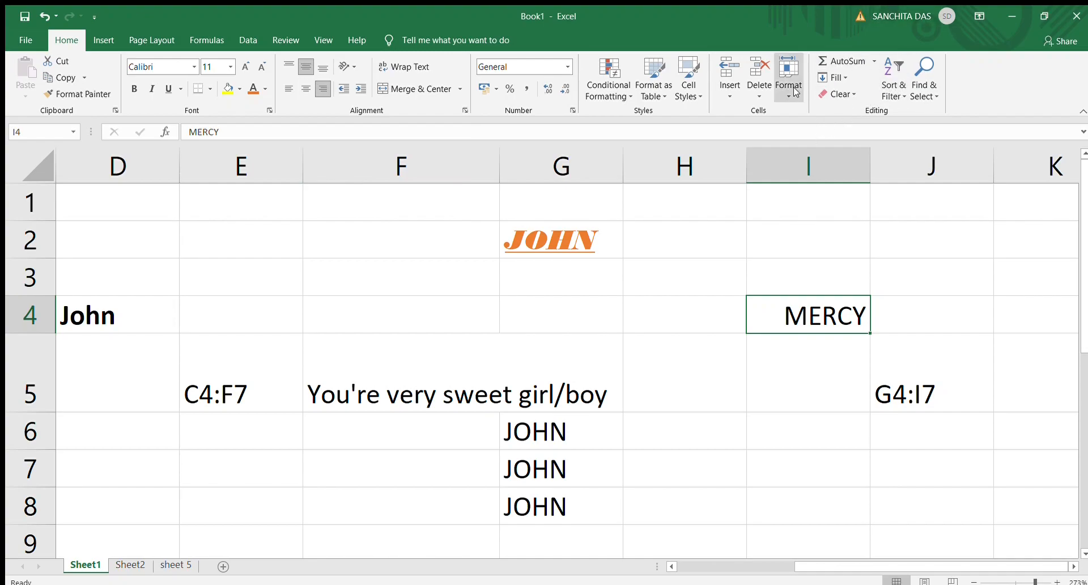
Toggle the display of the worksheet gridlines off and back on twice.
left_click(148, 45)
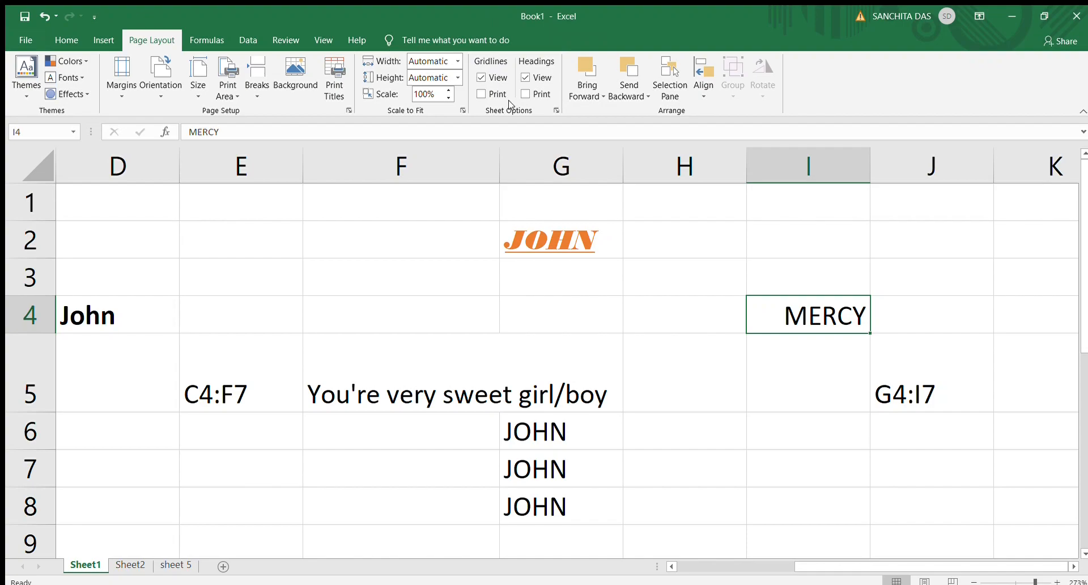
left_click(480, 78)
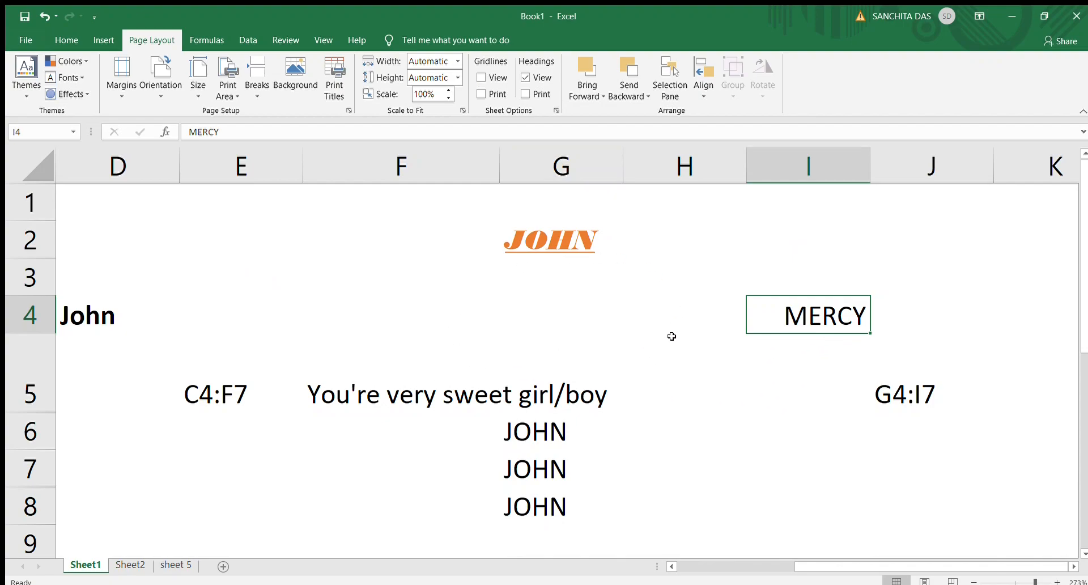
left_click(479, 78)
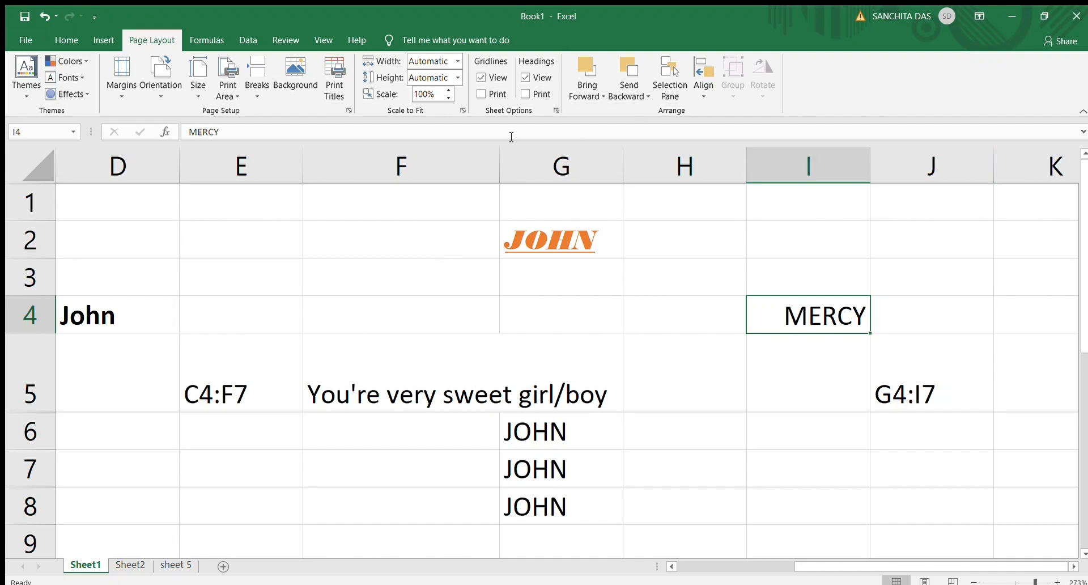
left_click(481, 78)
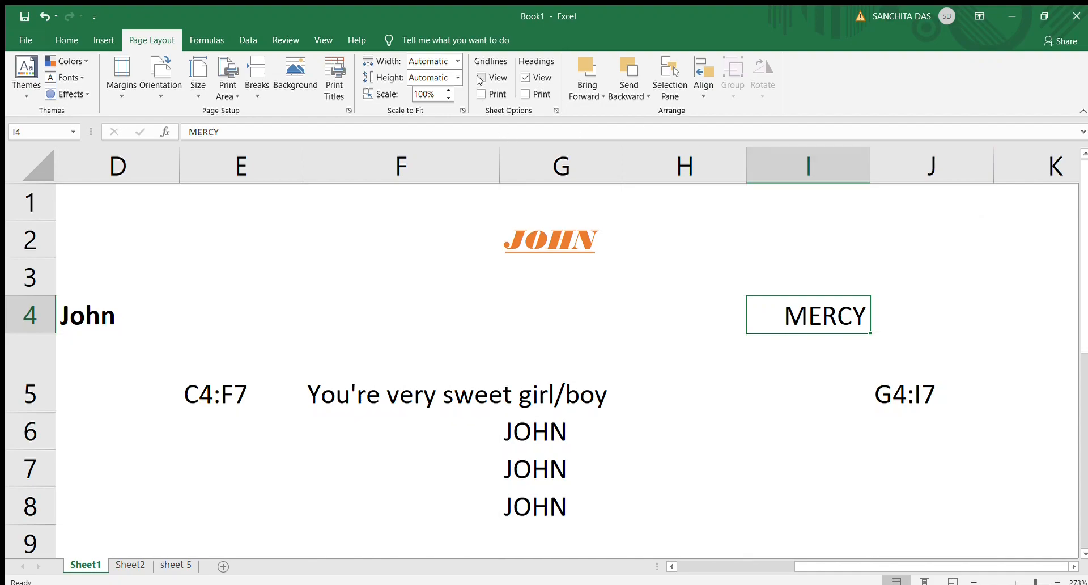
left_click(480, 78)
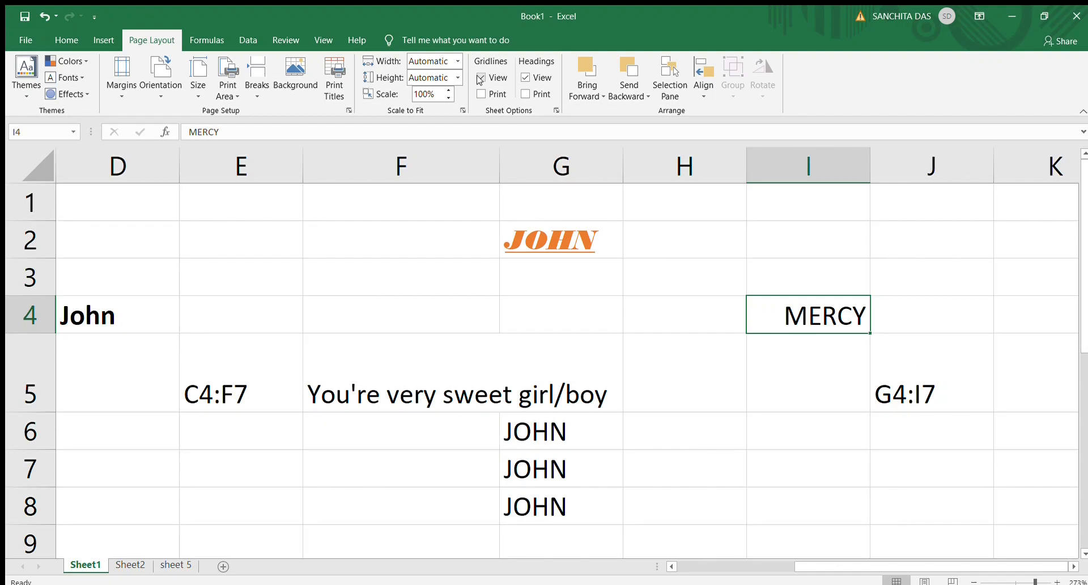
left_click(207, 40)
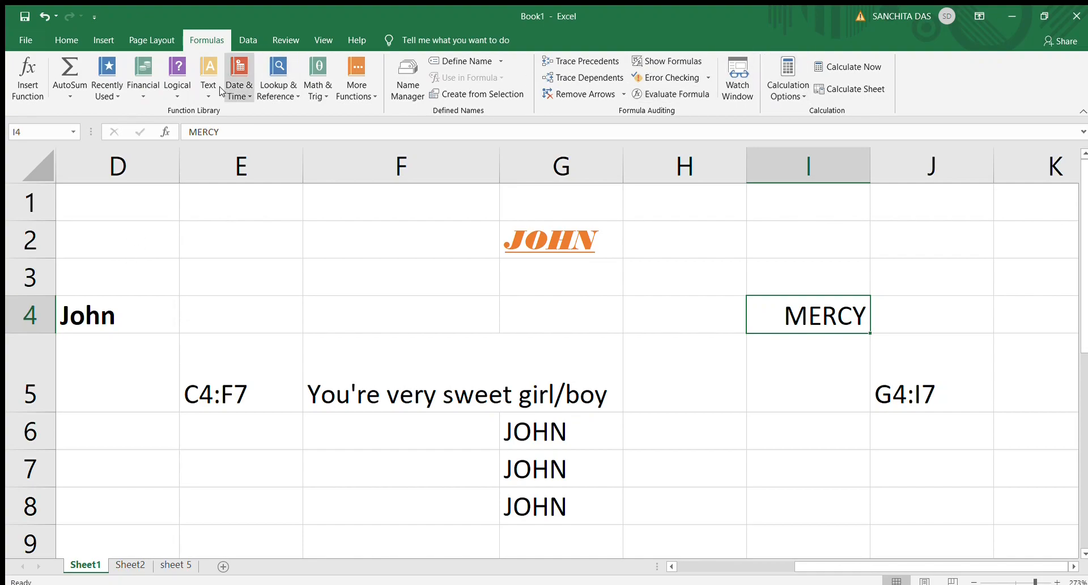
left_click(246, 28)
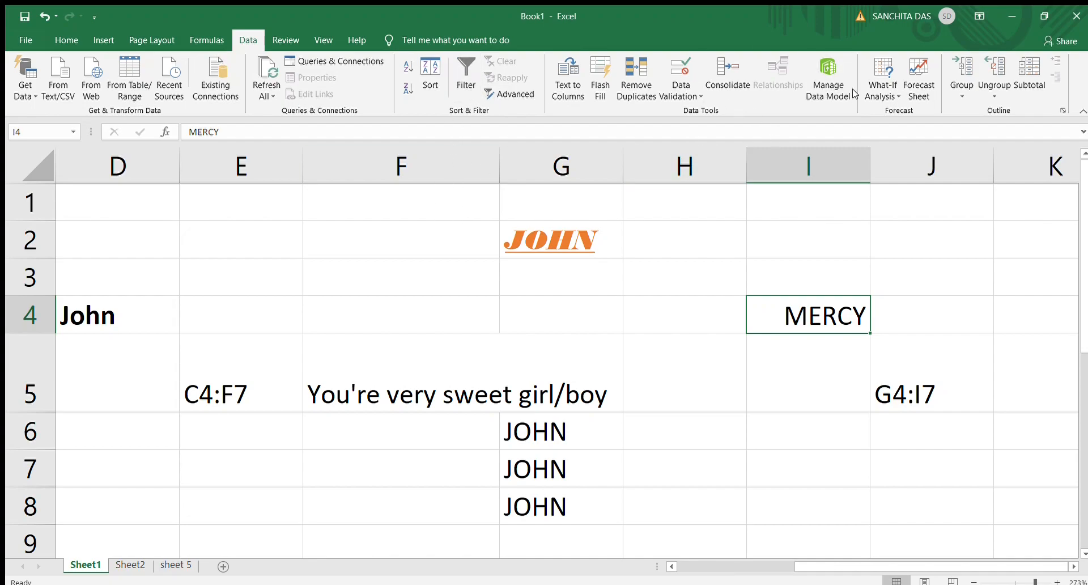
left_click(289, 43)
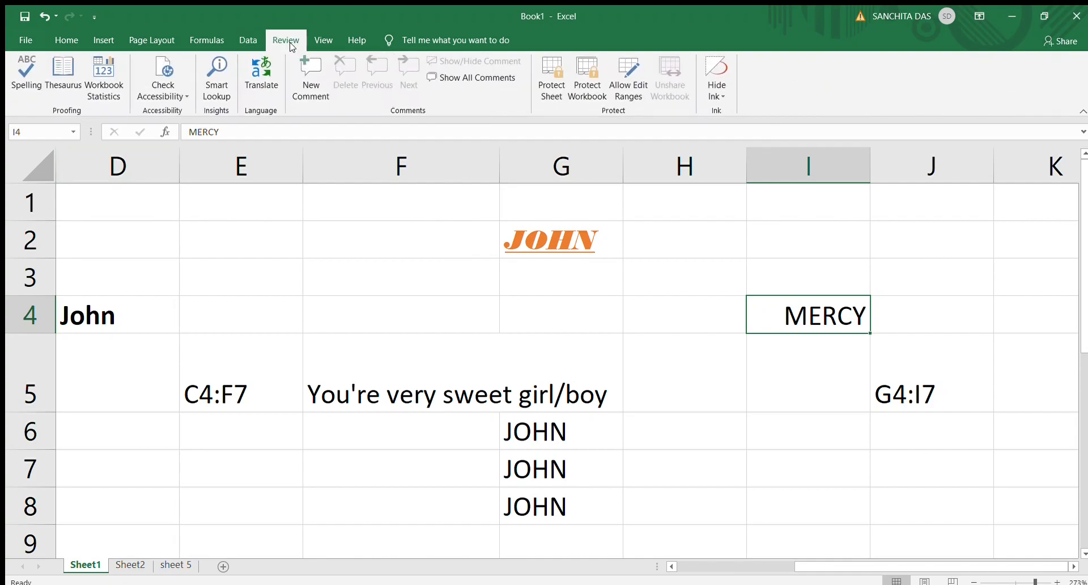
left_click(114, 34)
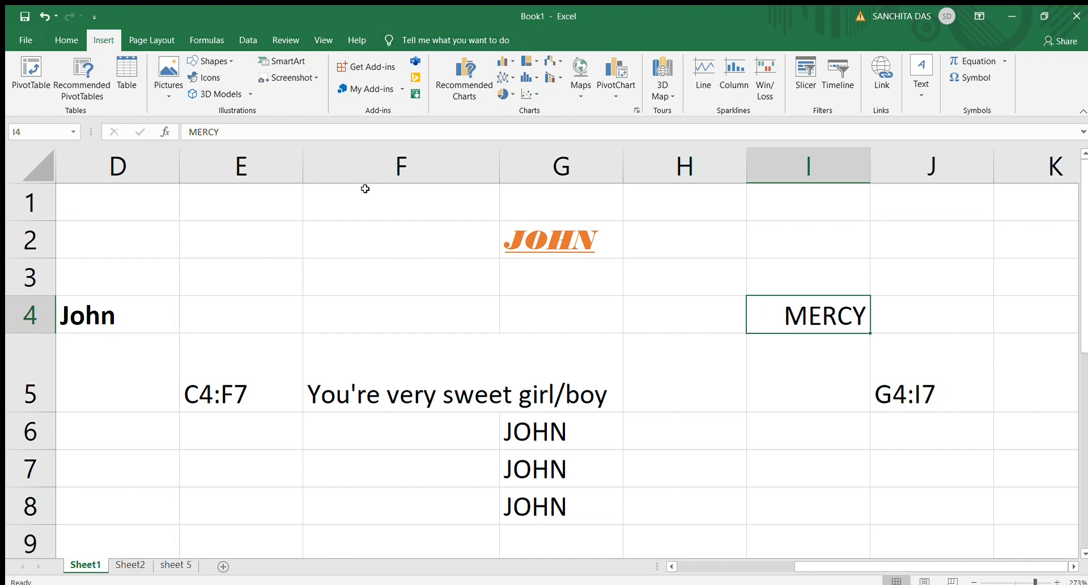
Clear the contents of cells F5, E5, D4 and G2.
left_click(340, 363)
key("BackSpace")
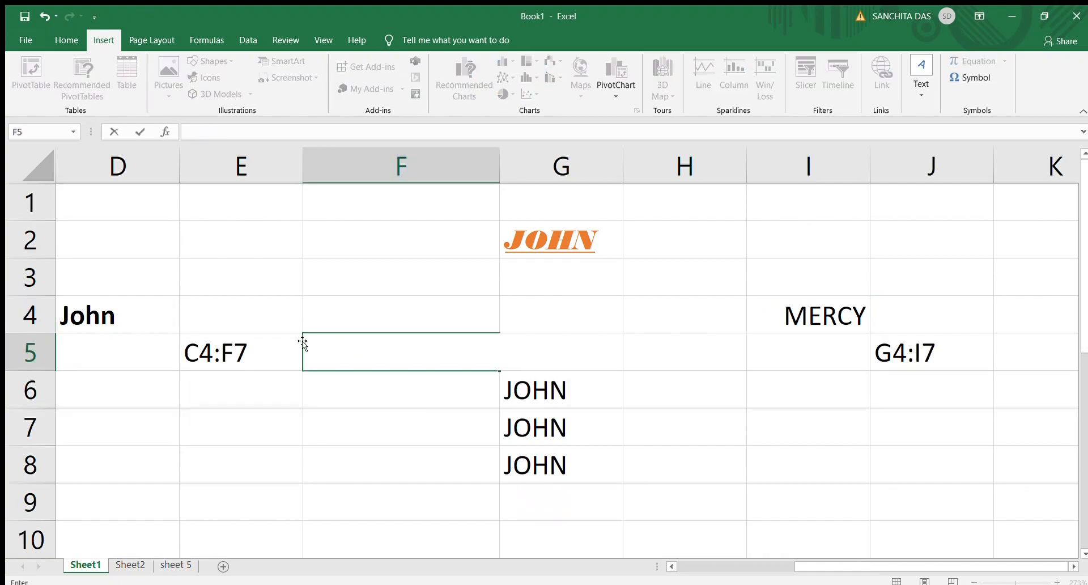
left_click(229, 354)
key("BackSpace")
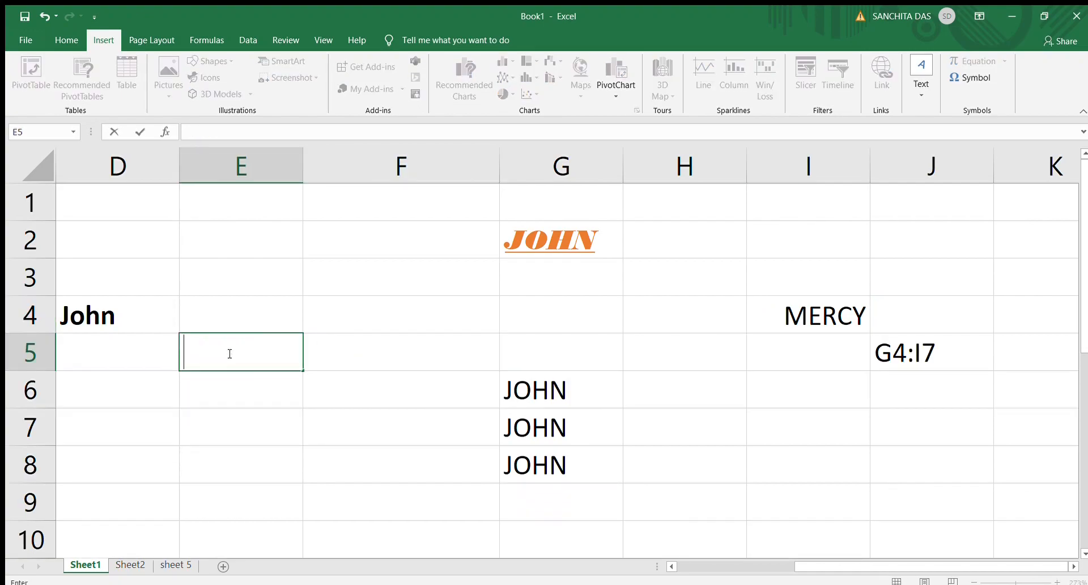
left_click(128, 315)
key("BackSpace")
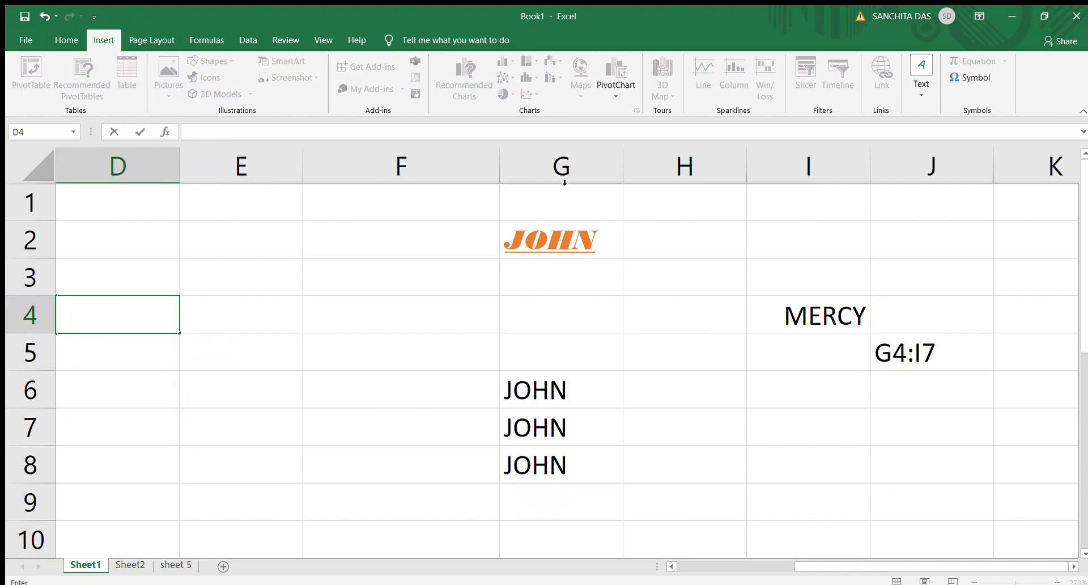
left_click(581, 238)
key("BackSpace")
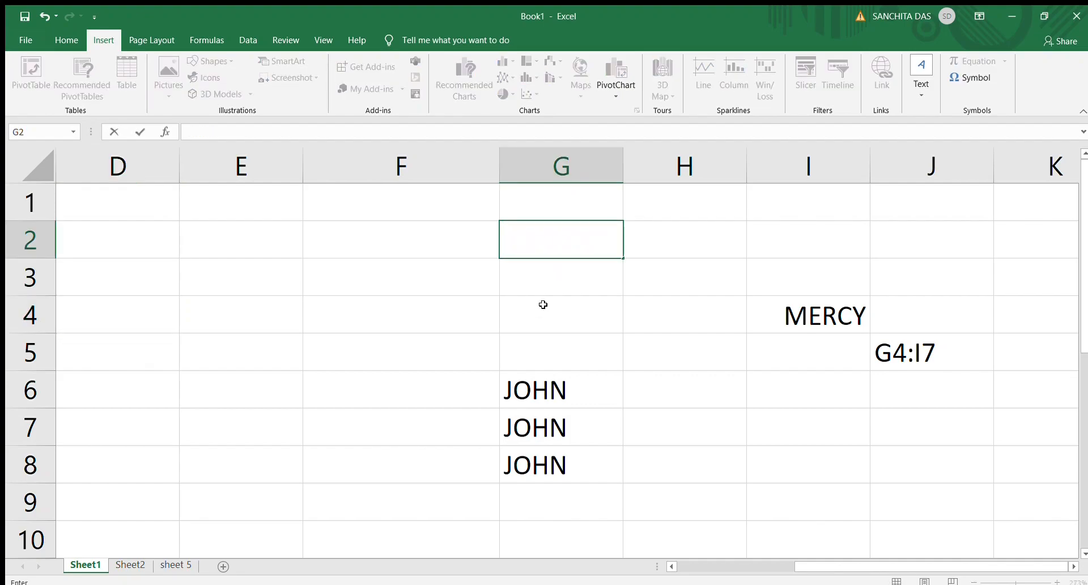
Clear the contents of cells G6, G7, G8, I4 and J5.
left_click(538, 389)
key("BackSpace")
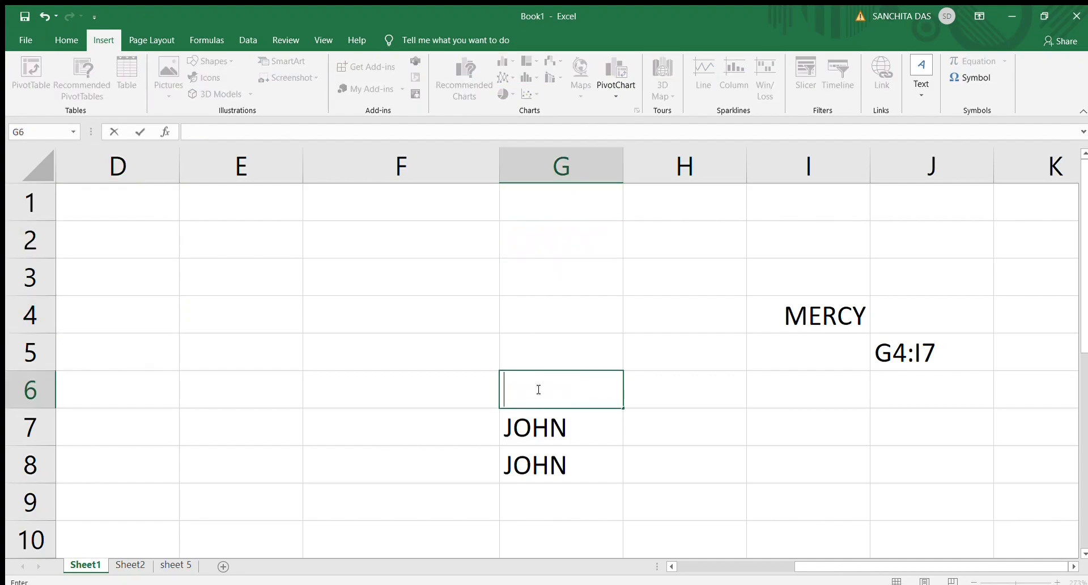
left_click(558, 427)
key("BackSpace")
left_click(563, 462)
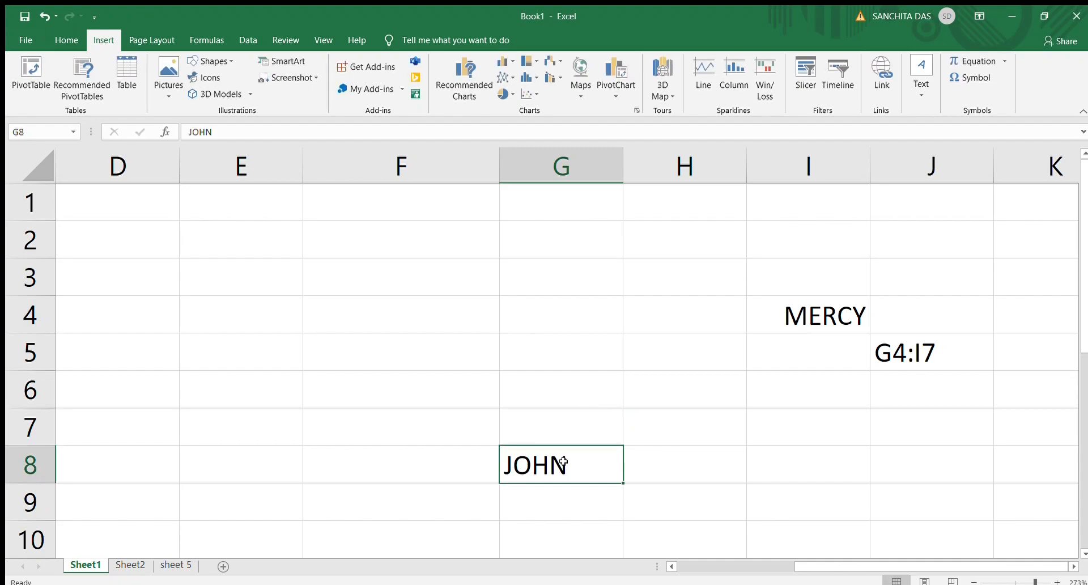
key("BackSpace")
left_click(825, 311)
key("BackSpace")
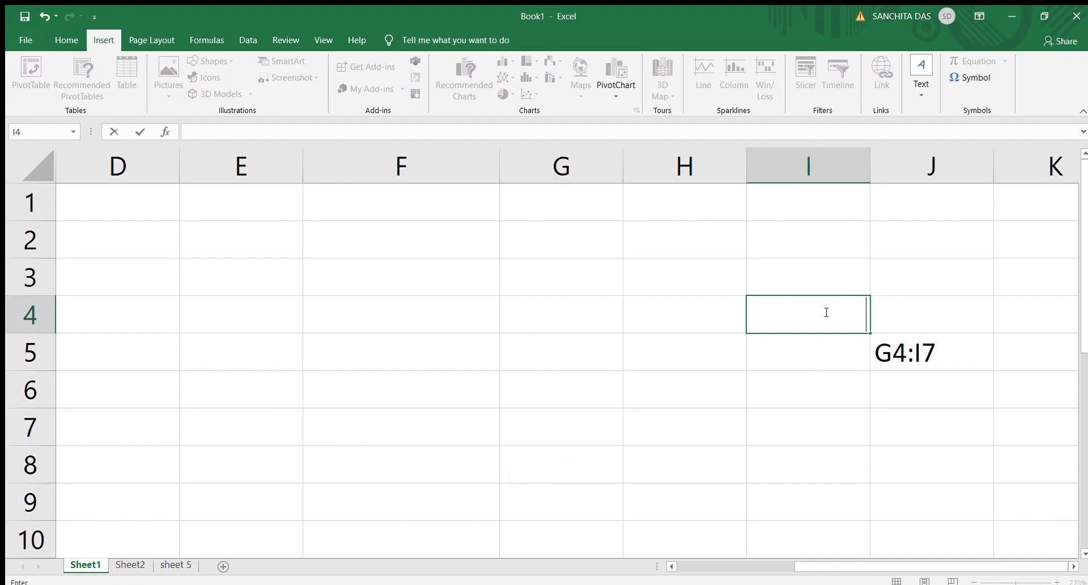
left_click(910, 350)
key("BackSpace")
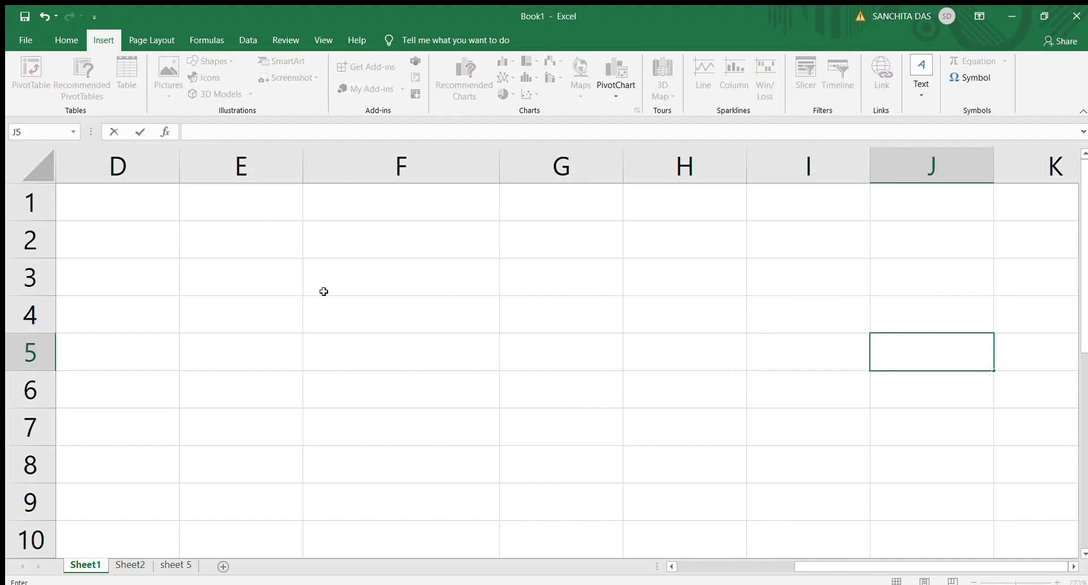
Enter the headings Name in D2, Month in E2 and Cost in F2, and narrow column F to about the width of column E.
left_click(224, 249)
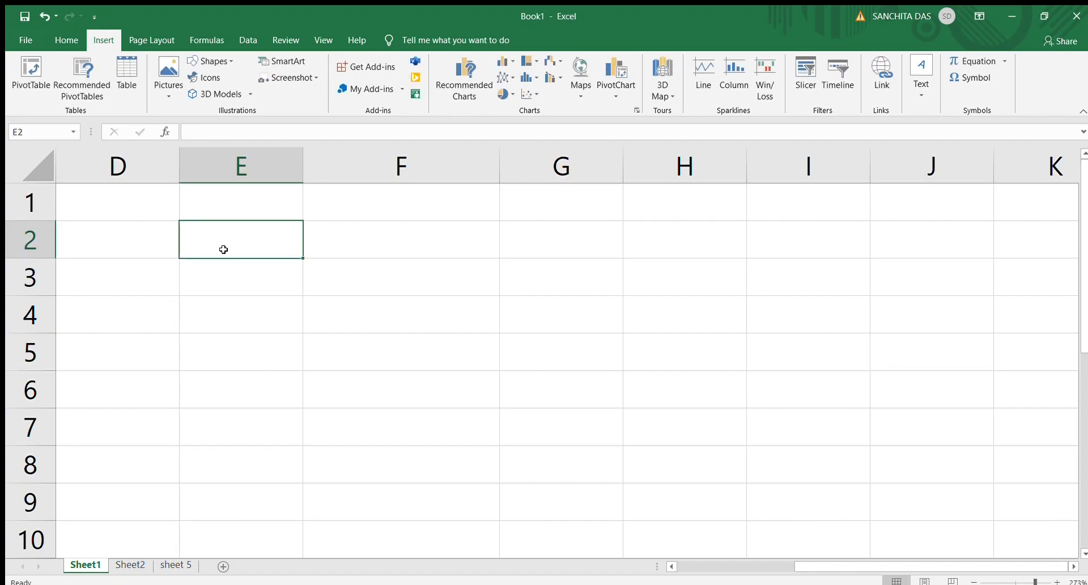
type("M")
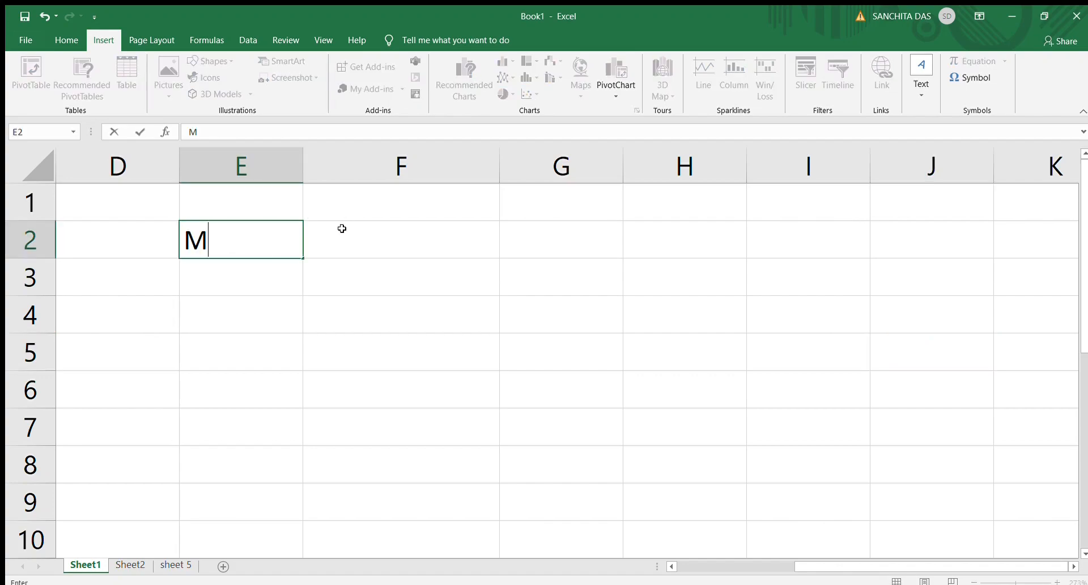
type("onth")
left_click(104, 240)
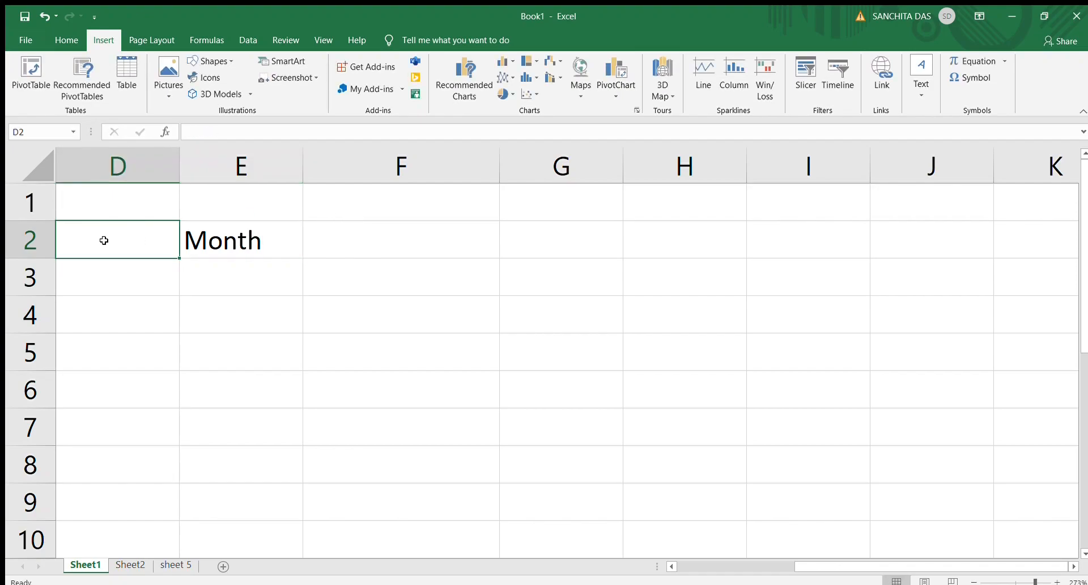
type("N")
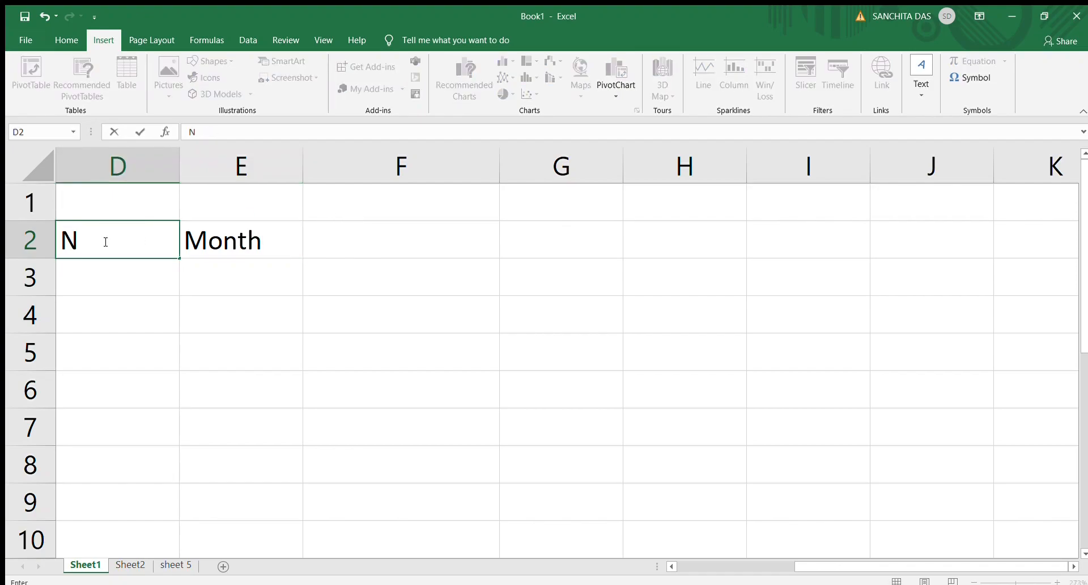
type("ame")
left_click(353, 246)
type("Cost")
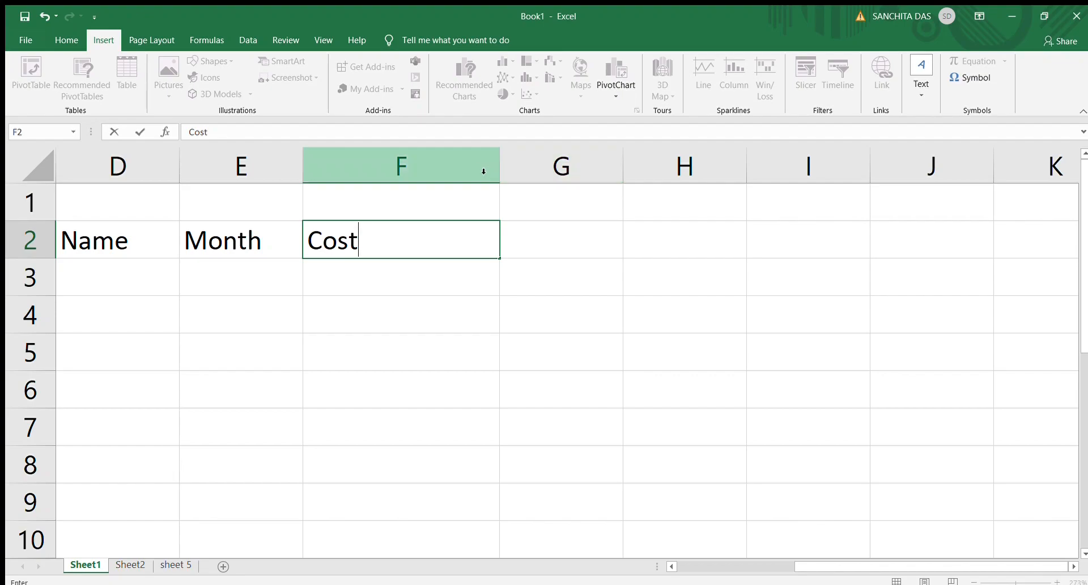
left_click(461, 168)
left_click_drag(498, 162, 428, 168)
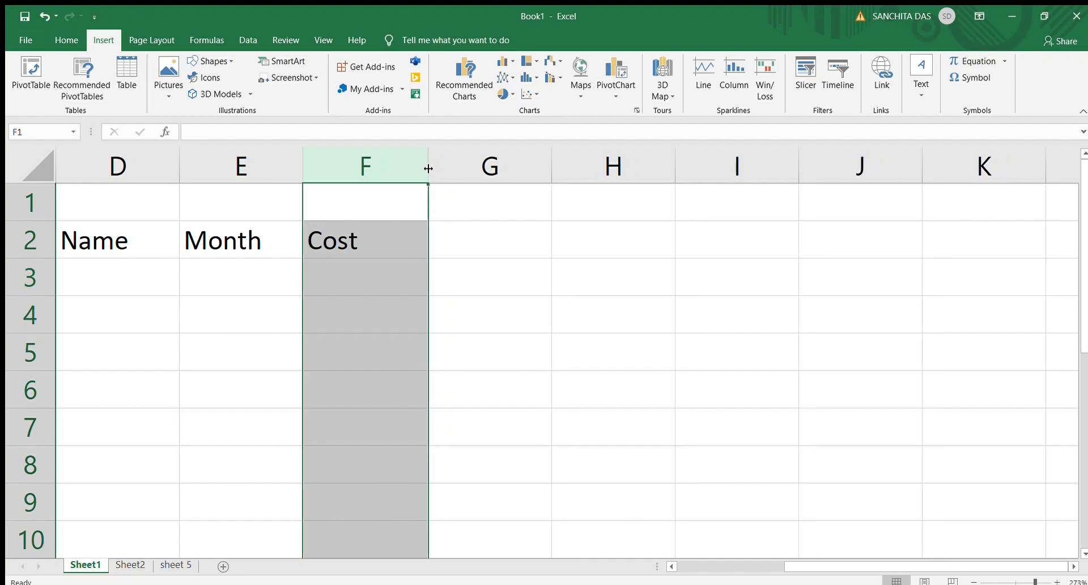
Enter a sample first name in each of cells D3 and D4 under the Name heading.
left_click(134, 288)
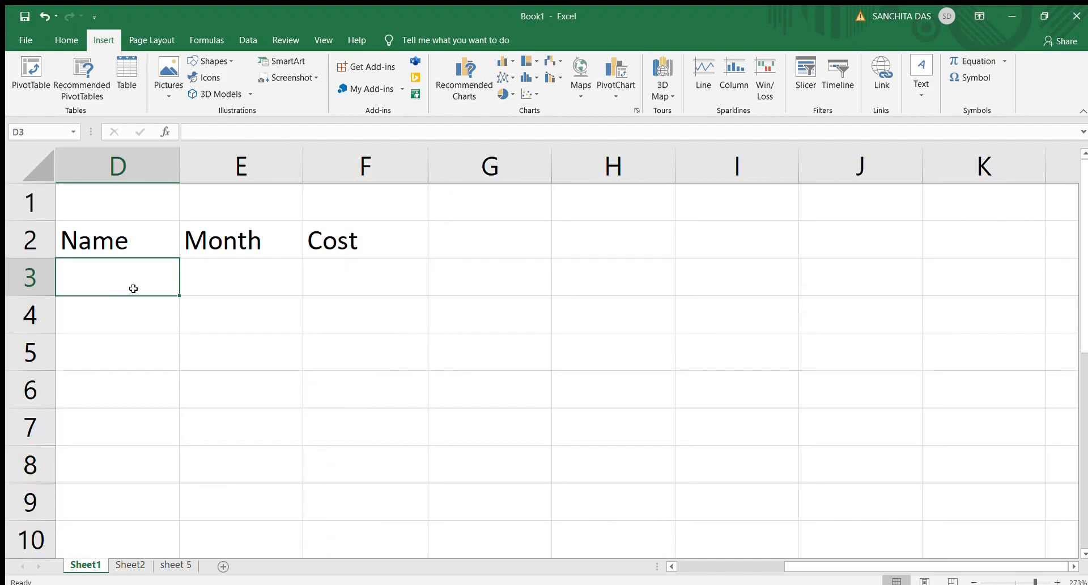
type("John")
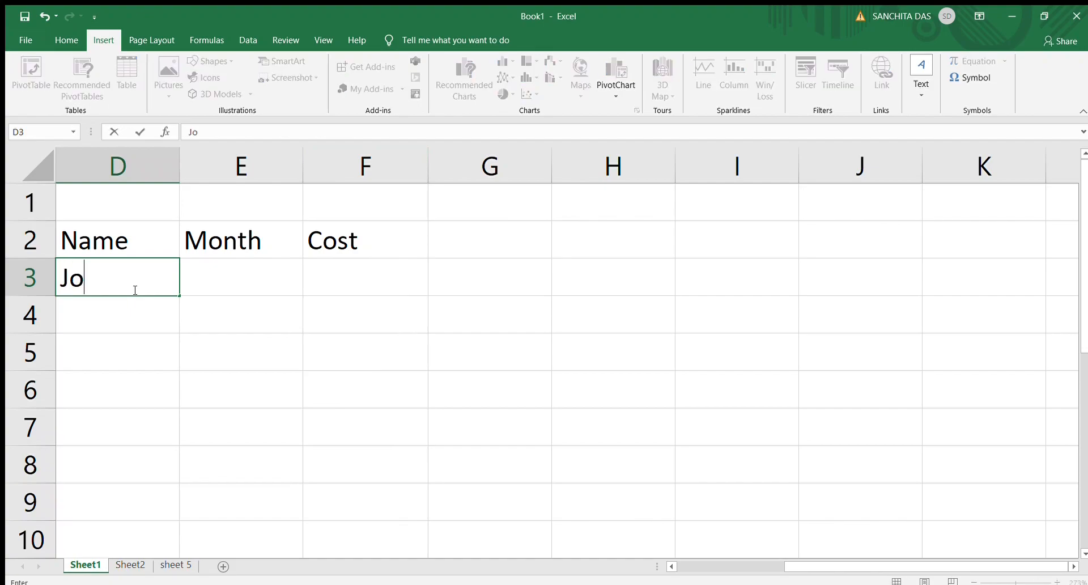
left_click(134, 308)
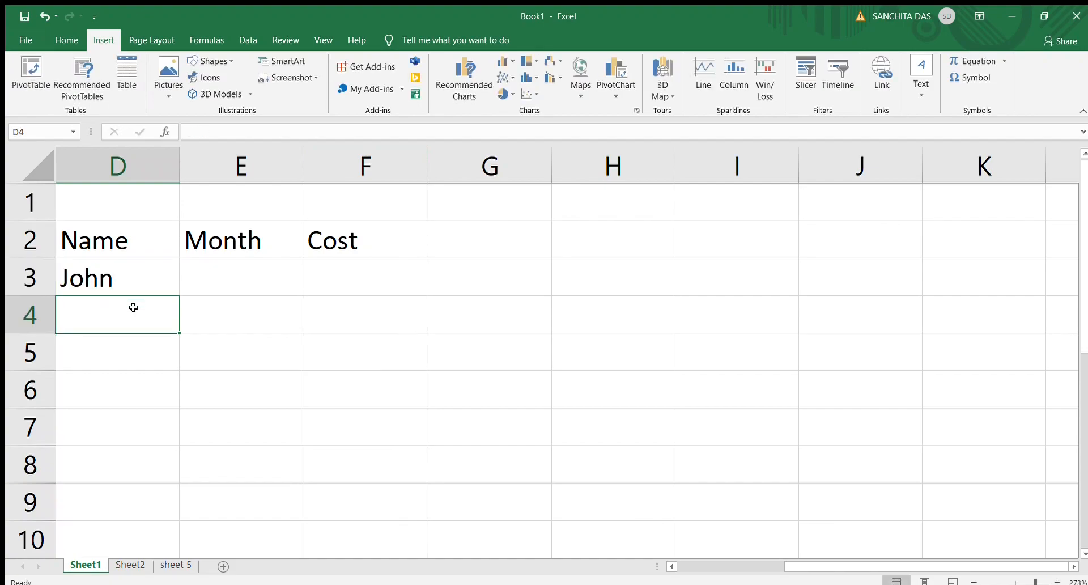
type("Mercy")
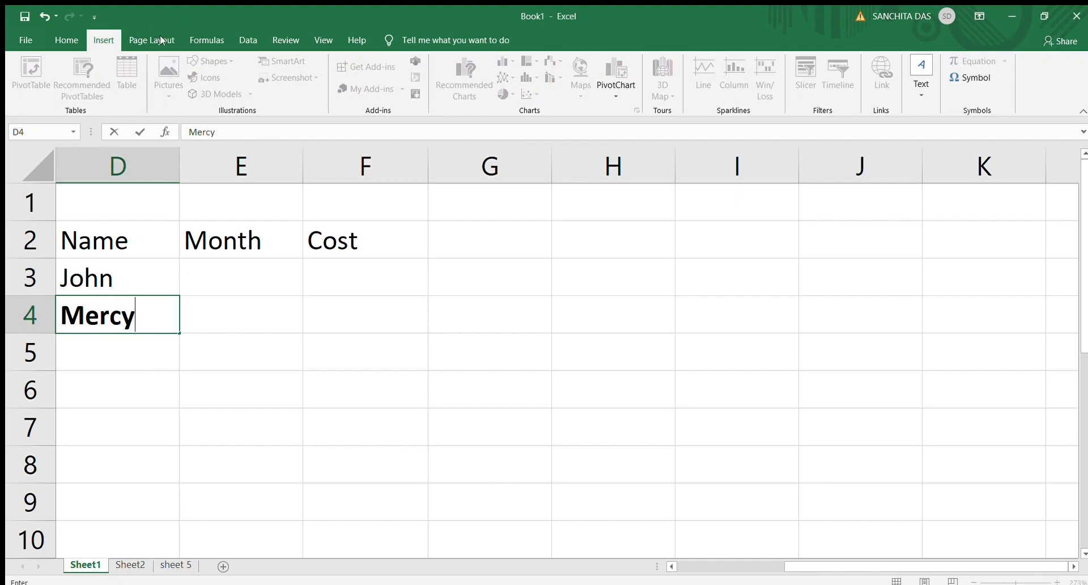
Remove the bold formatting from the text in cell D4.
left_click(65, 40)
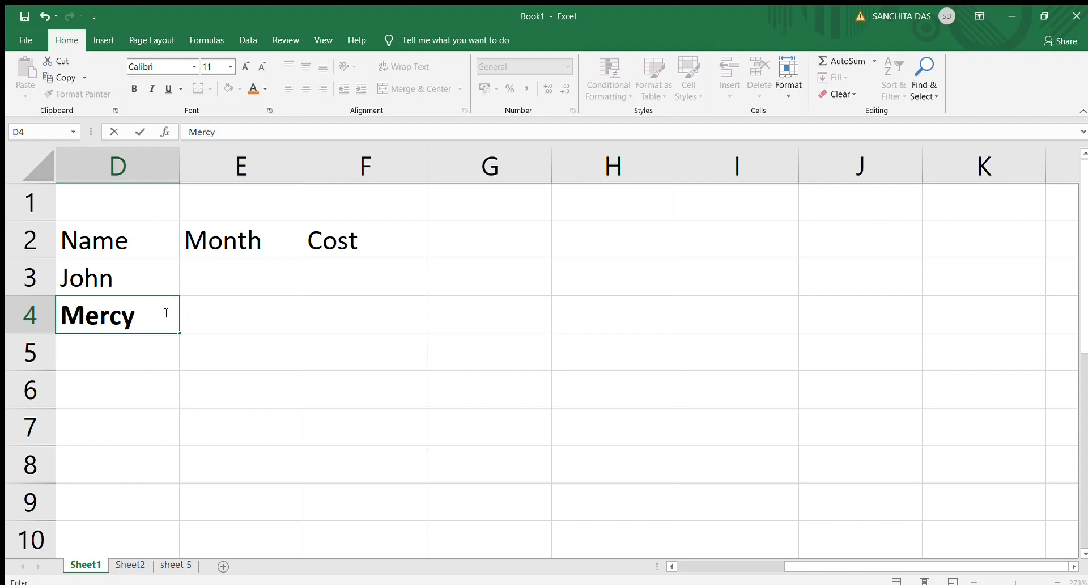
left_click_drag(157, 321, 59, 321)
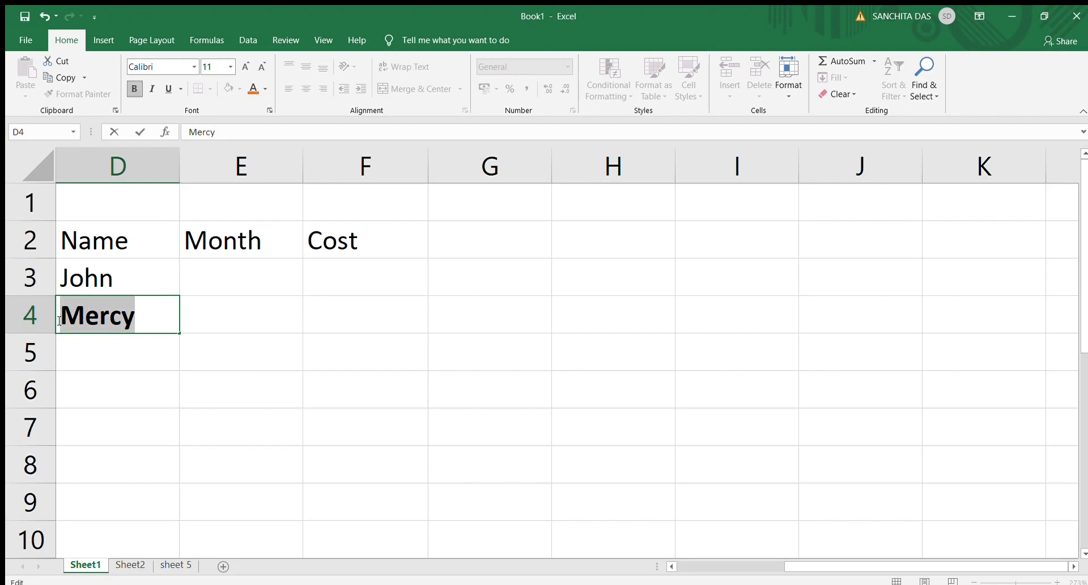
left_click(134, 87)
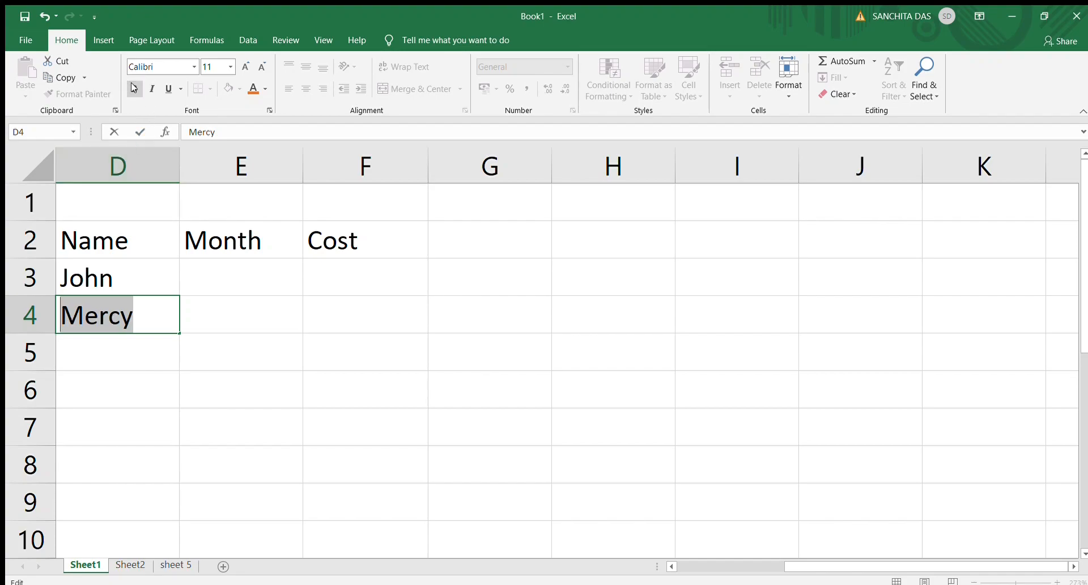
Enter a third sample first name in cell D5 and the month Jan in cell E3.
left_click(101, 363)
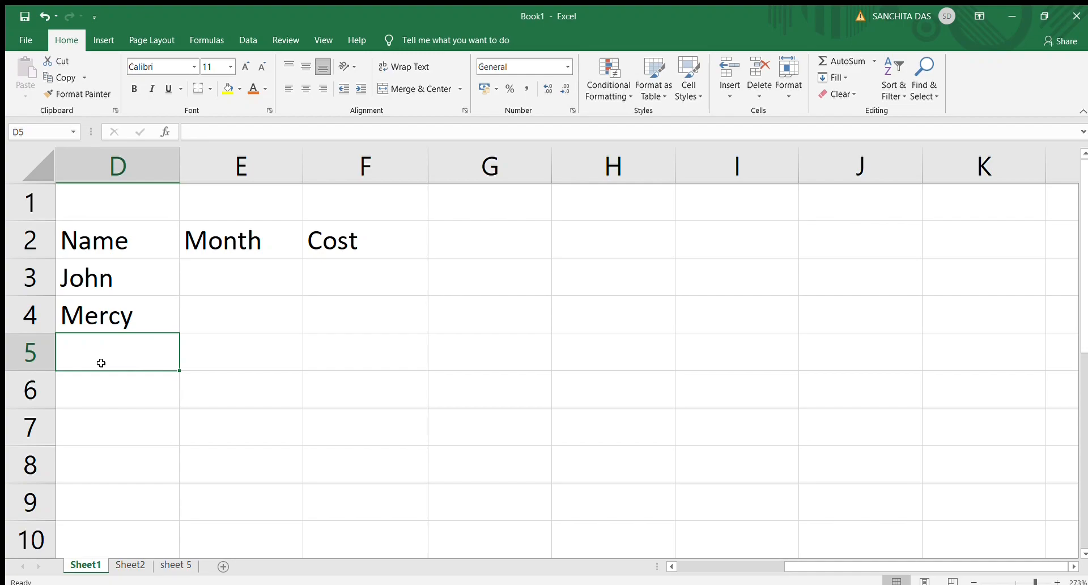
type("Meera")
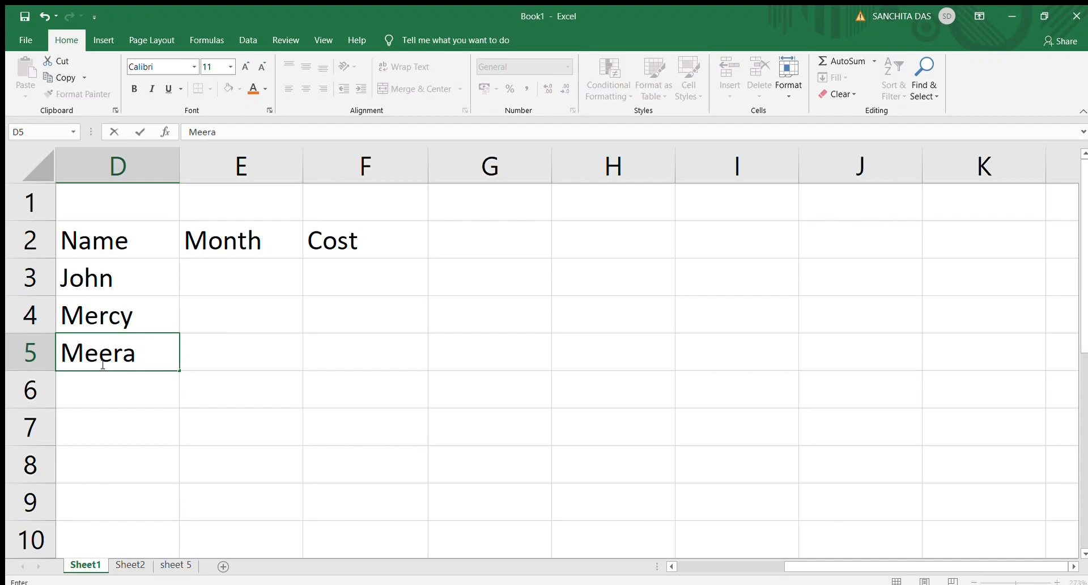
left_click(258, 285)
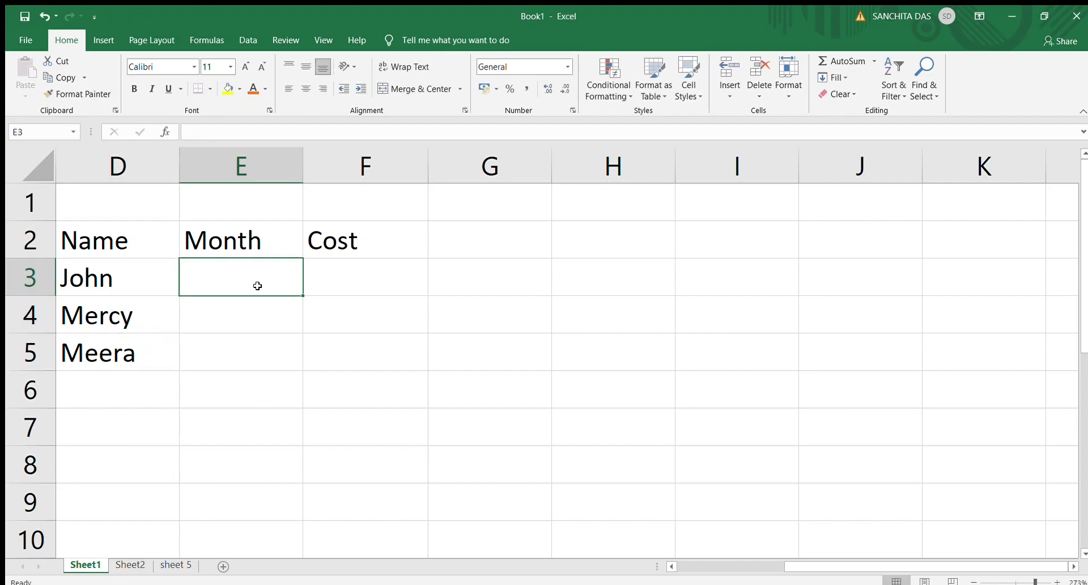
type("Jan")
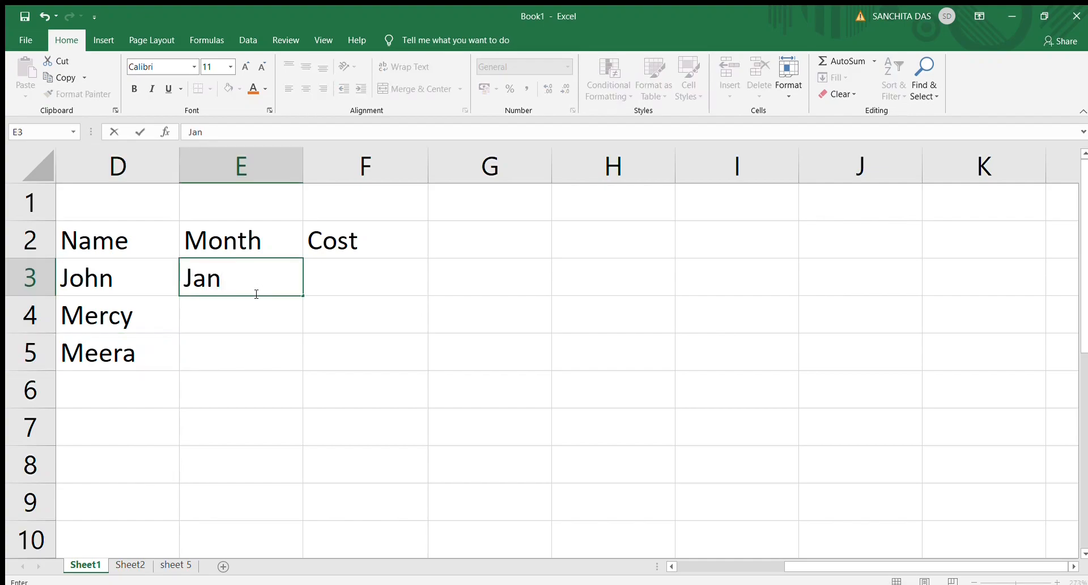
Enter Feb in cell E4 and Mar in cell E5 under the Month heading.
key("Return")
key("Right")
type("Fe")
key("BackSpace")
key("BackSpace")
left_click(253, 312)
type("Feb")
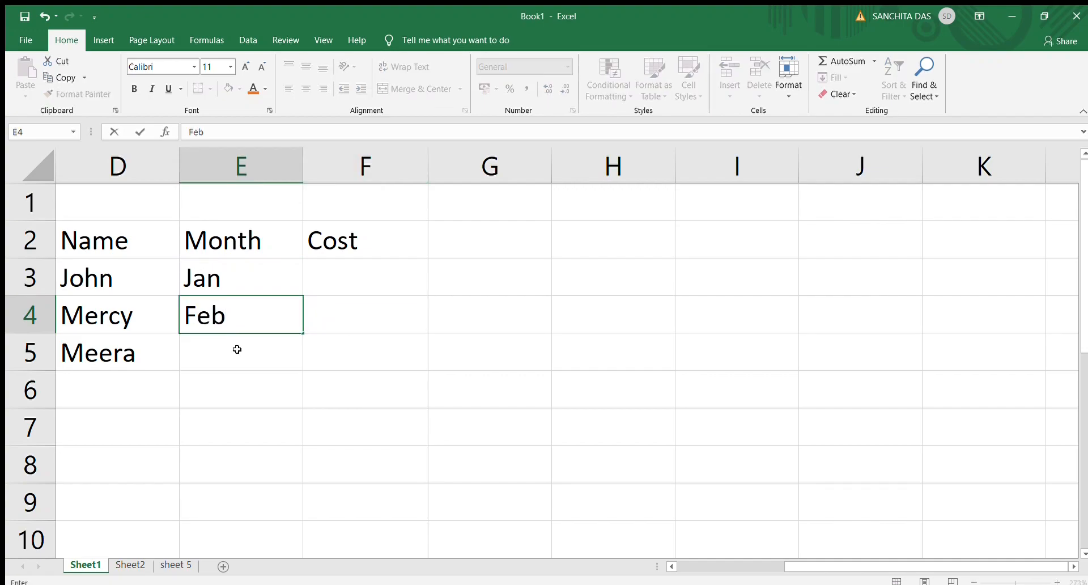
left_click(237, 350)
type("Mar")
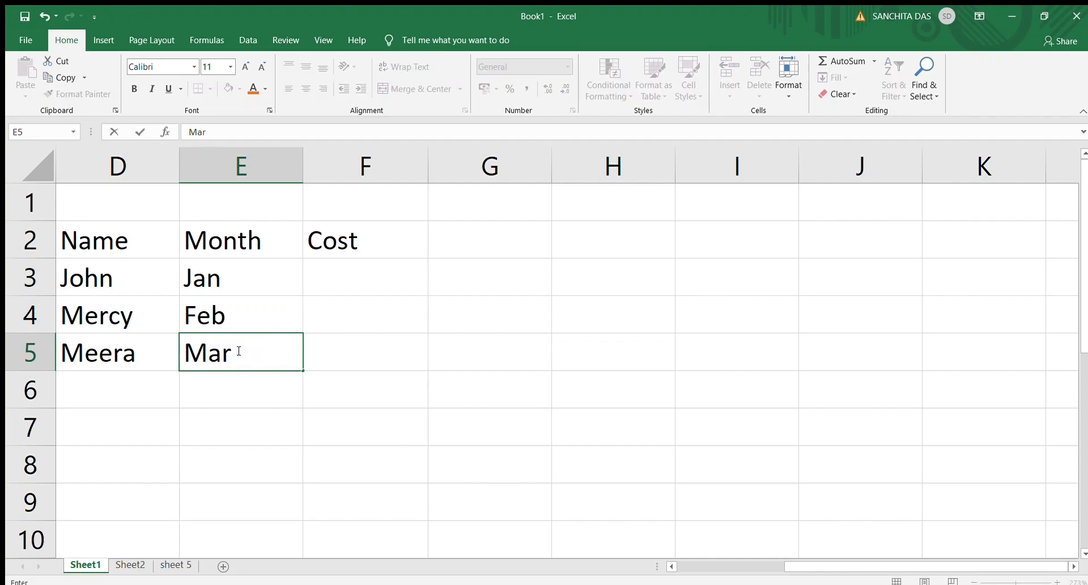
Enter the costs 500, 600 and 700 in cells F3, F4 and F5 under the Cost heading.
left_click(360, 281)
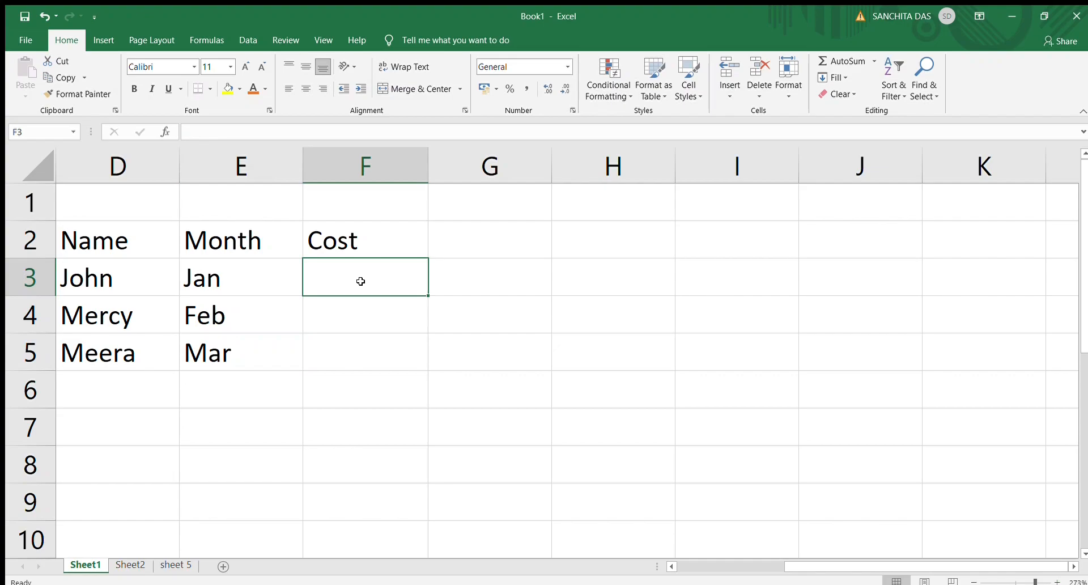
type("500")
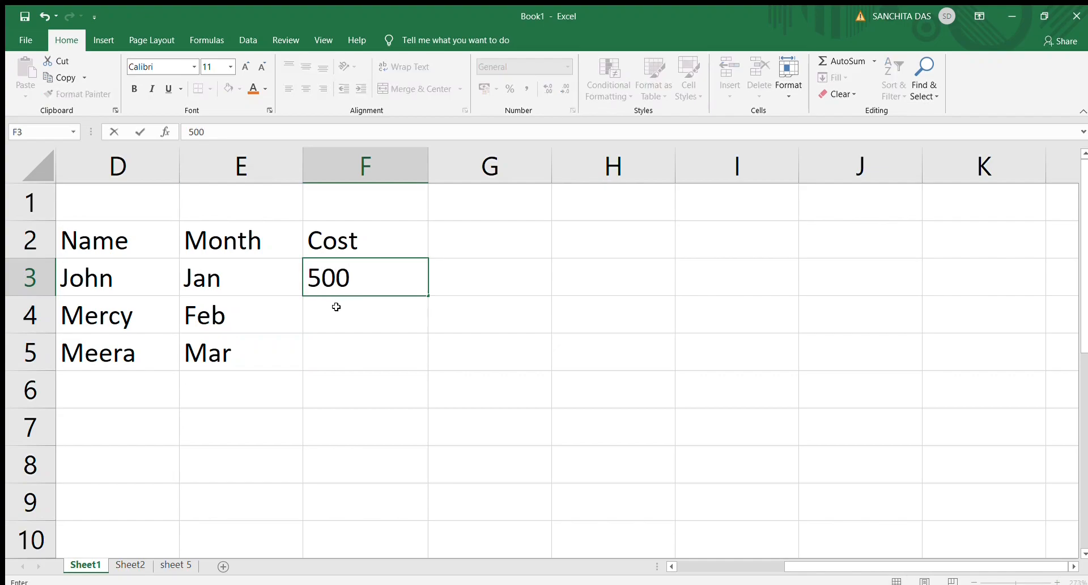
left_click(337, 307)
type("600")
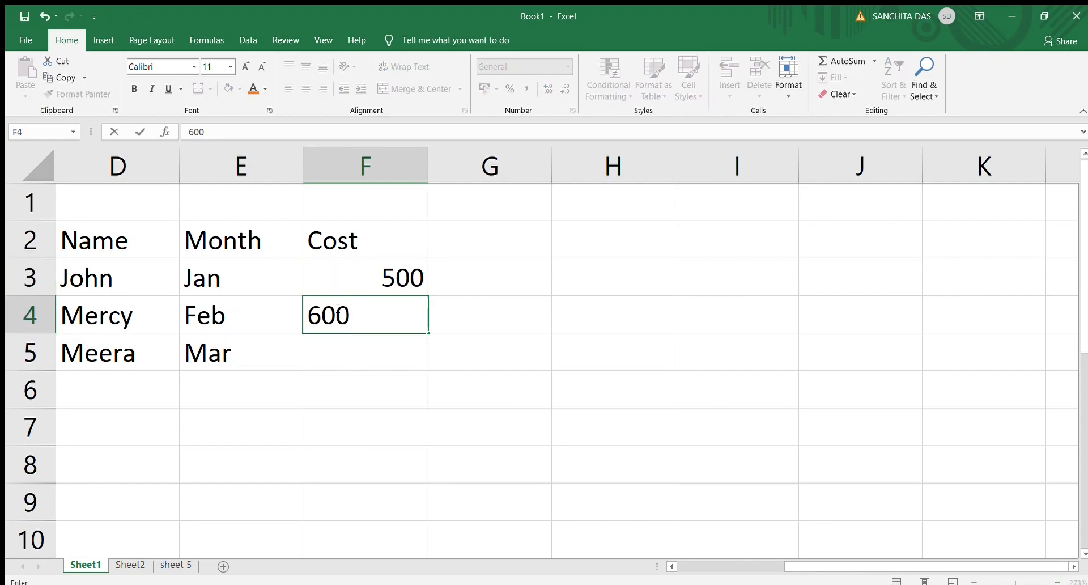
left_click(336, 357)
type("700")
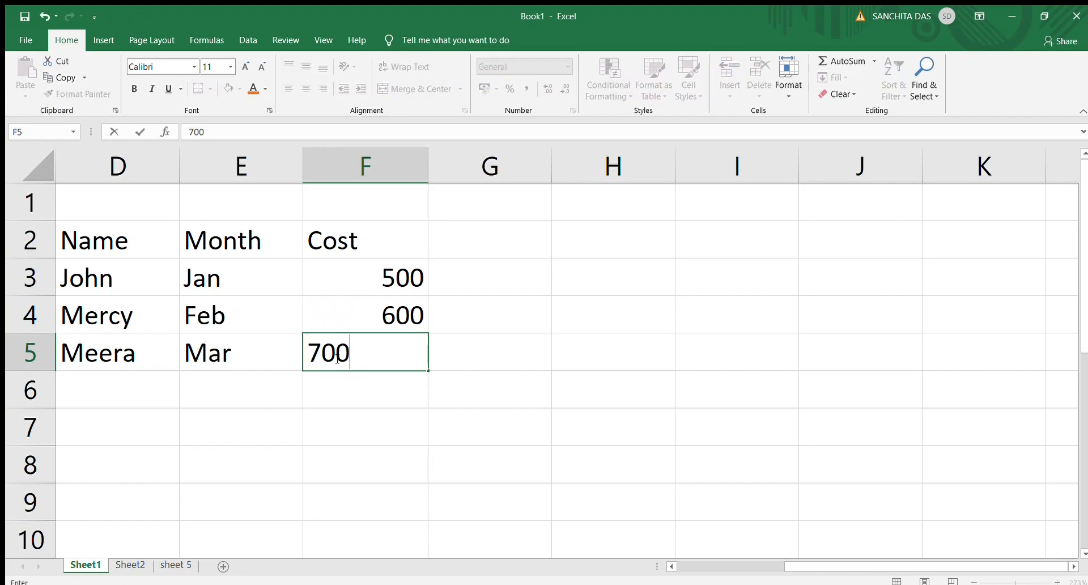
Enter the row label Total in cell D6 below the names.
left_click(121, 401)
type("T")
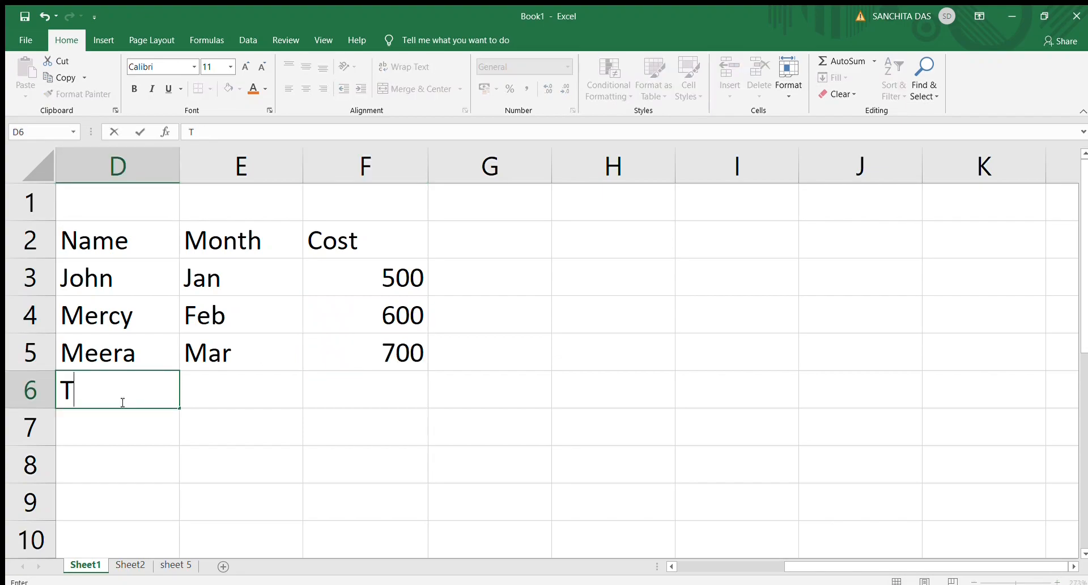
type("otal")
Sum the costs in F3:F5 into cell F6 with AutoSum and check the resulting formula.
left_click(359, 389)
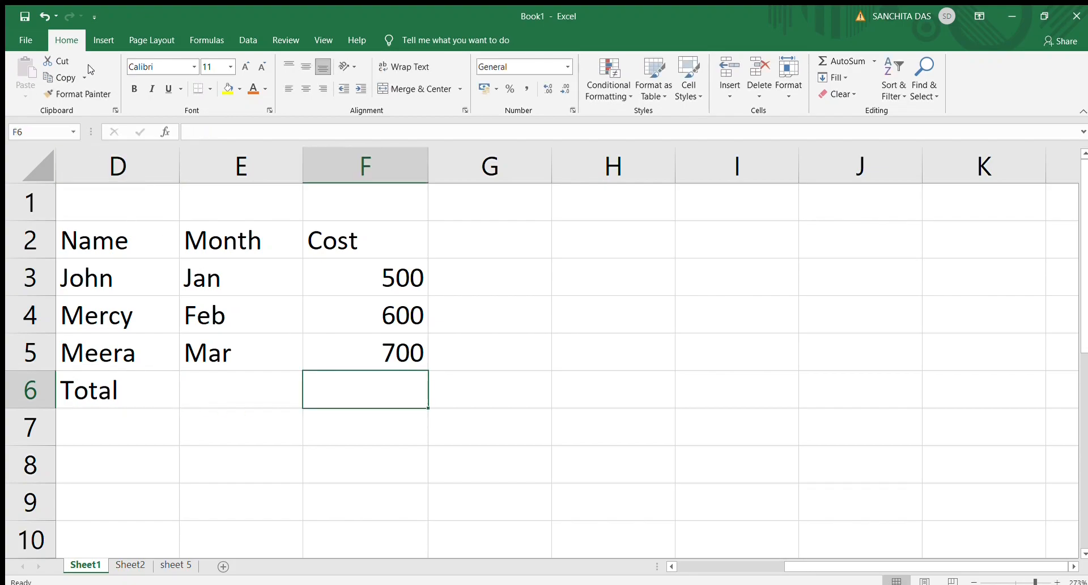
left_click(94, 39)
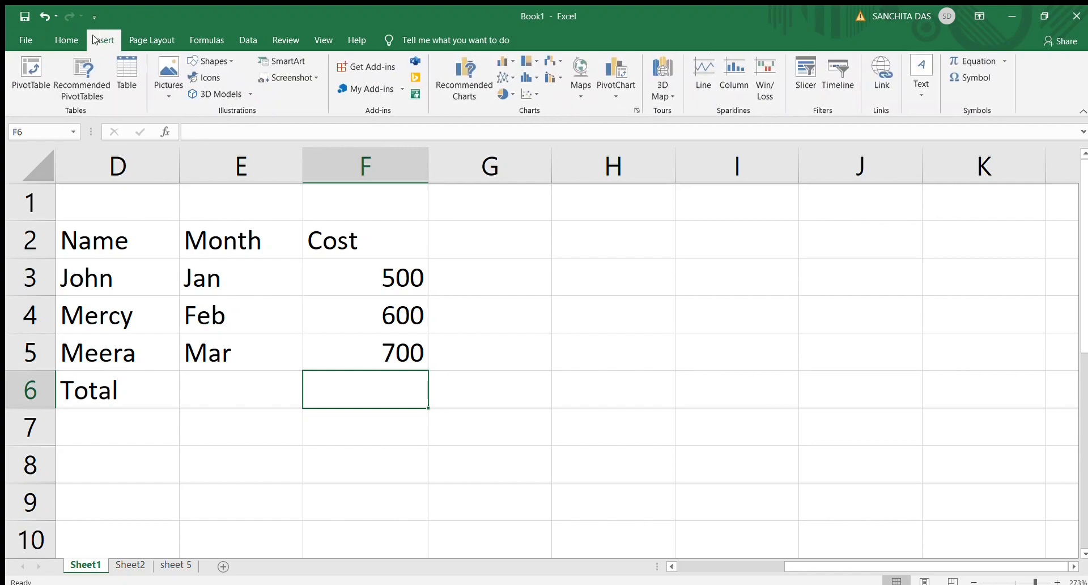
left_click(187, 35)
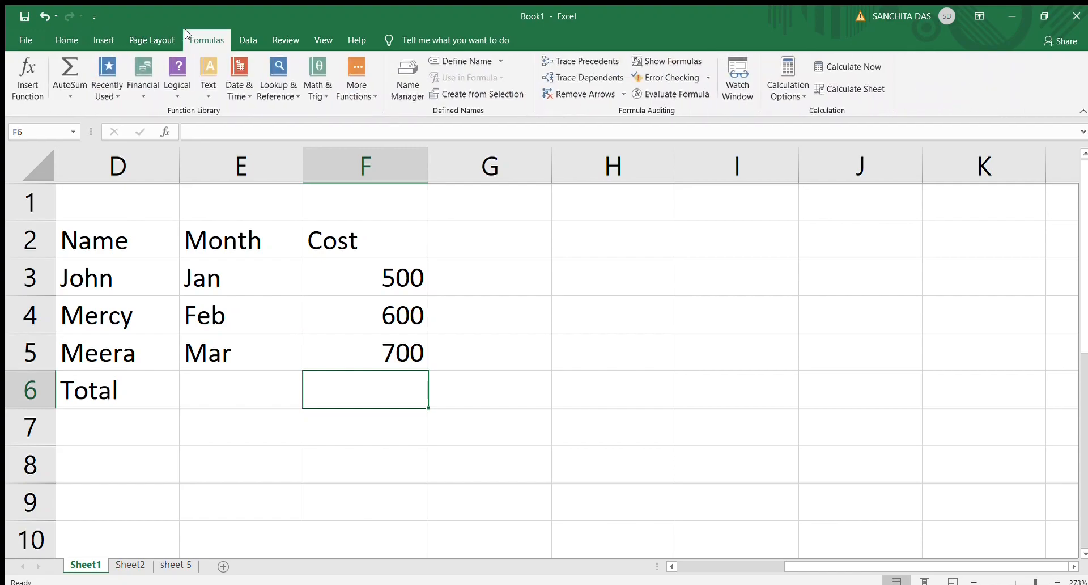
left_click(63, 38)
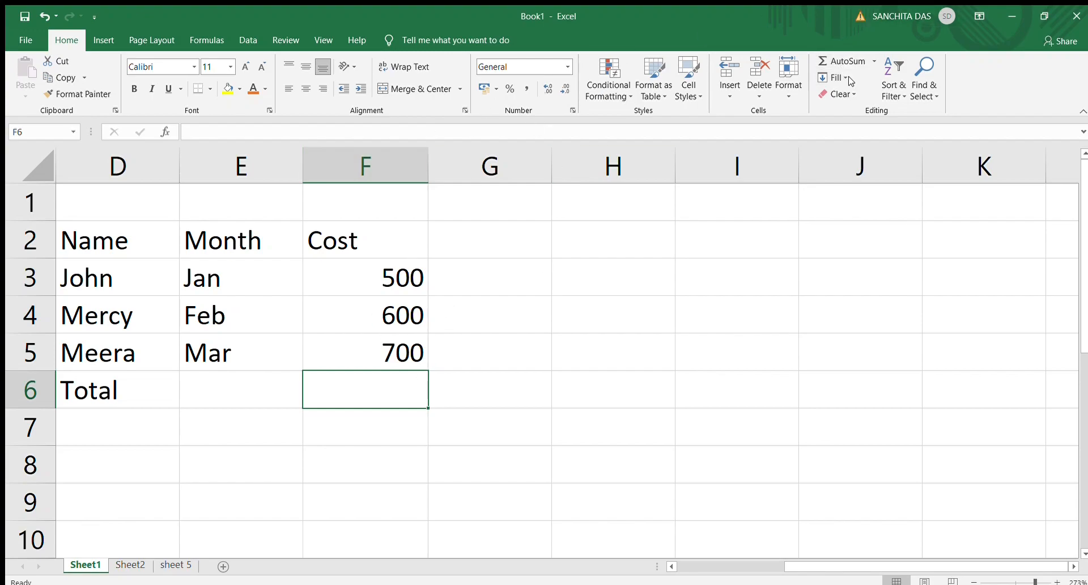
left_click(321, 270)
left_click_drag(321, 270, 336, 352)
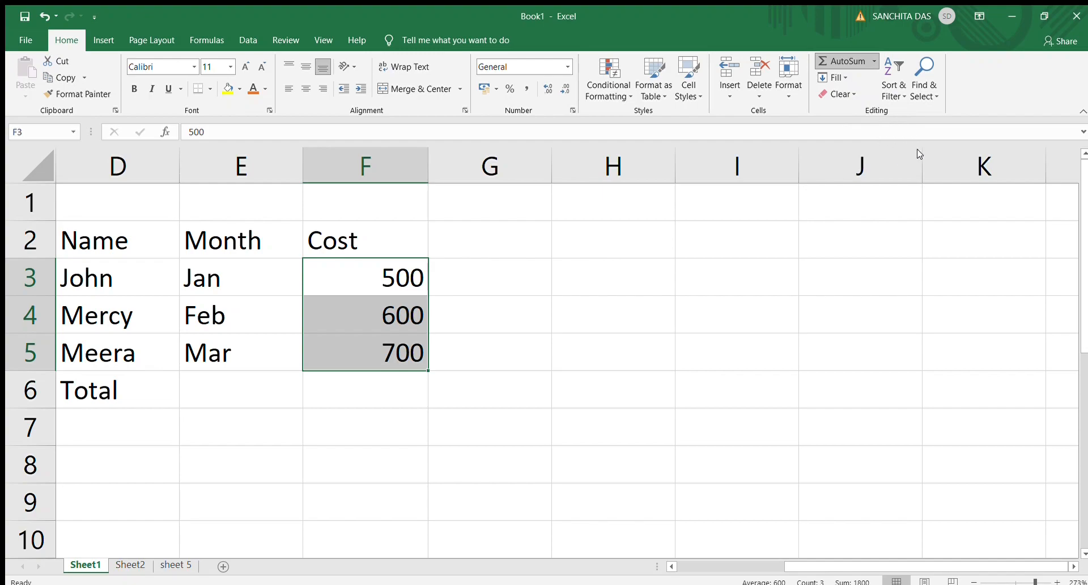
left_click(853, 79)
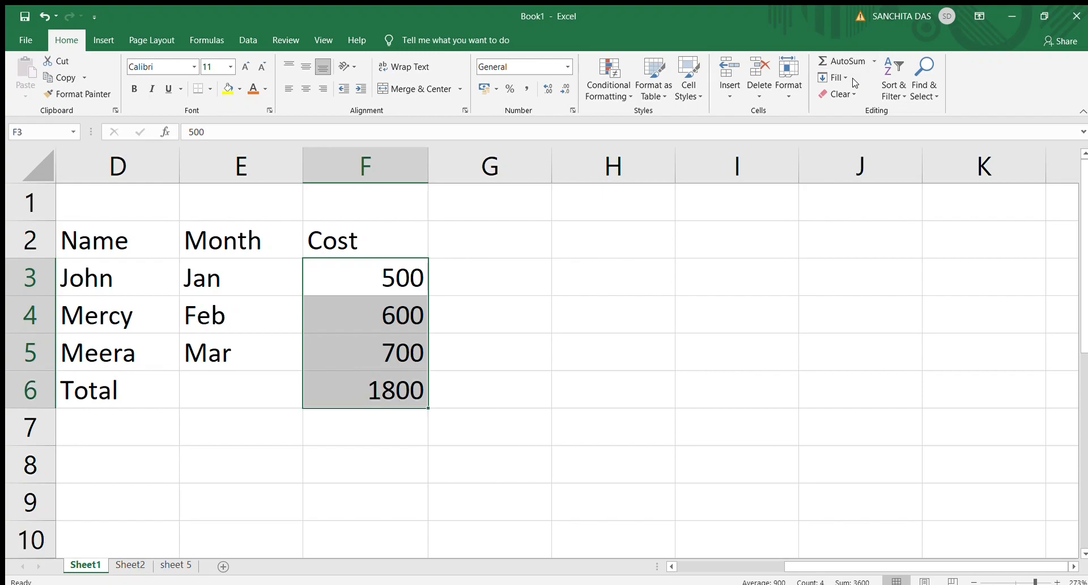
left_click(359, 423)
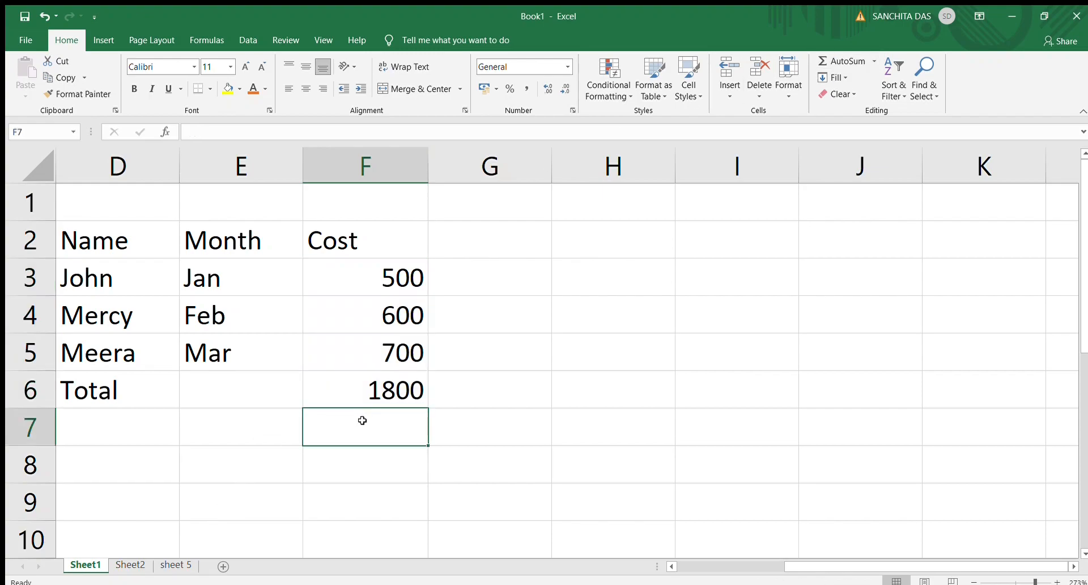
left_click(356, 394)
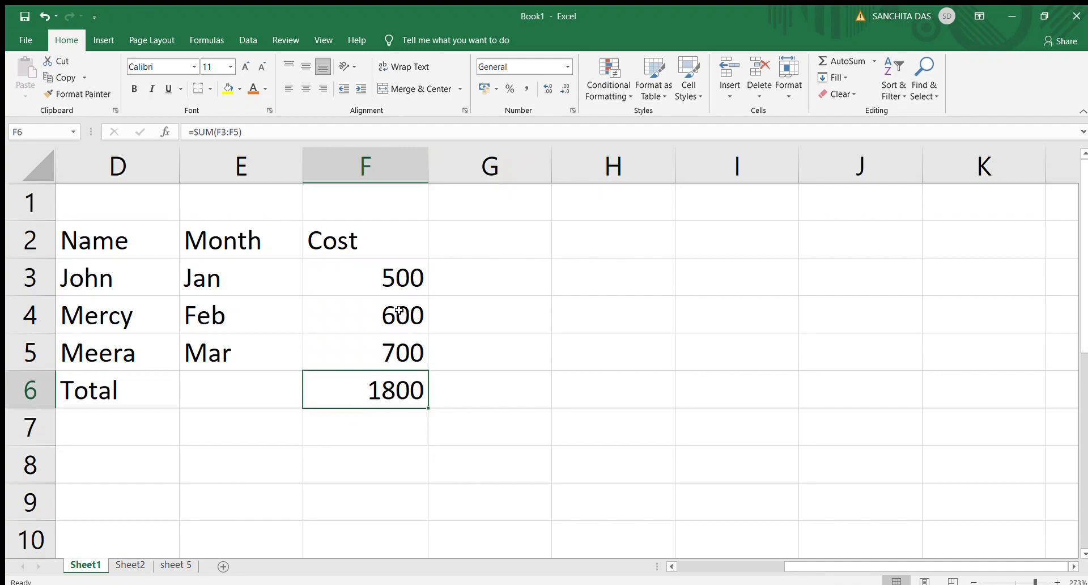
Change the January cost in cell F3 to 700 so the total recalculates.
left_click(384, 279)
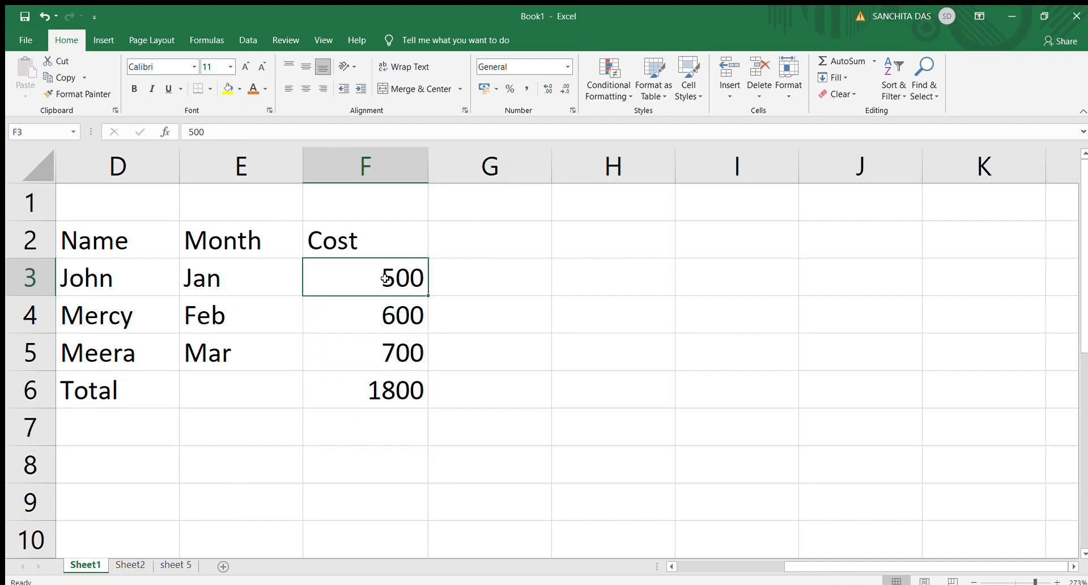
key("BackSpace")
type("700")
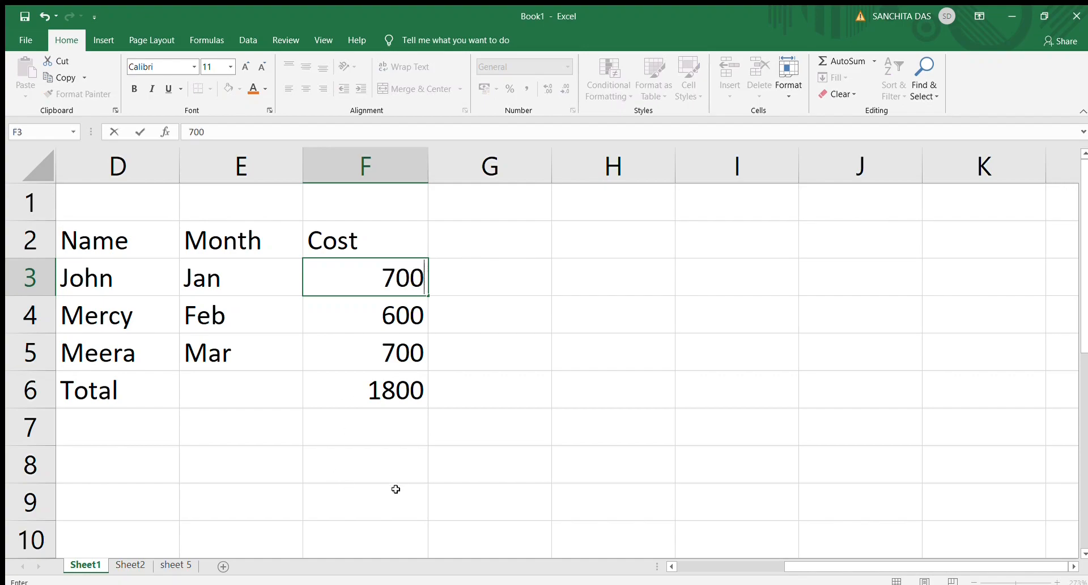
left_click(393, 436)
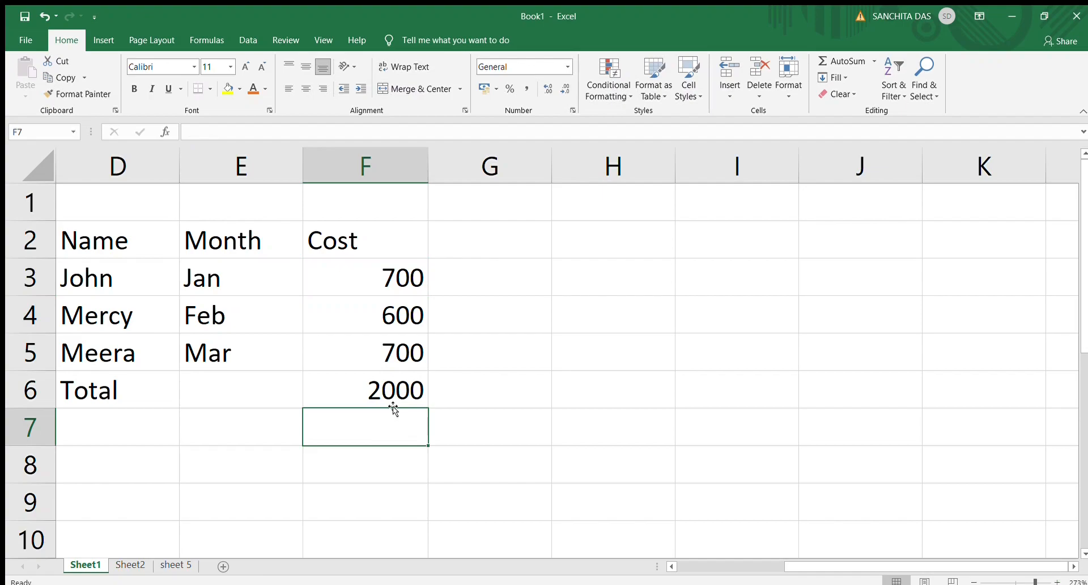
left_click(360, 387)
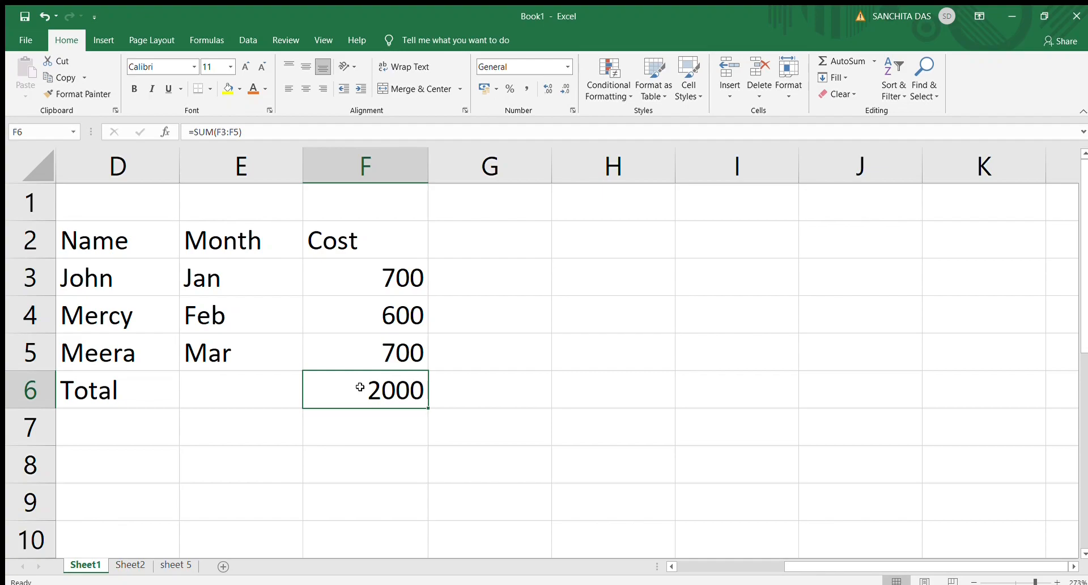
left_click(367, 280)
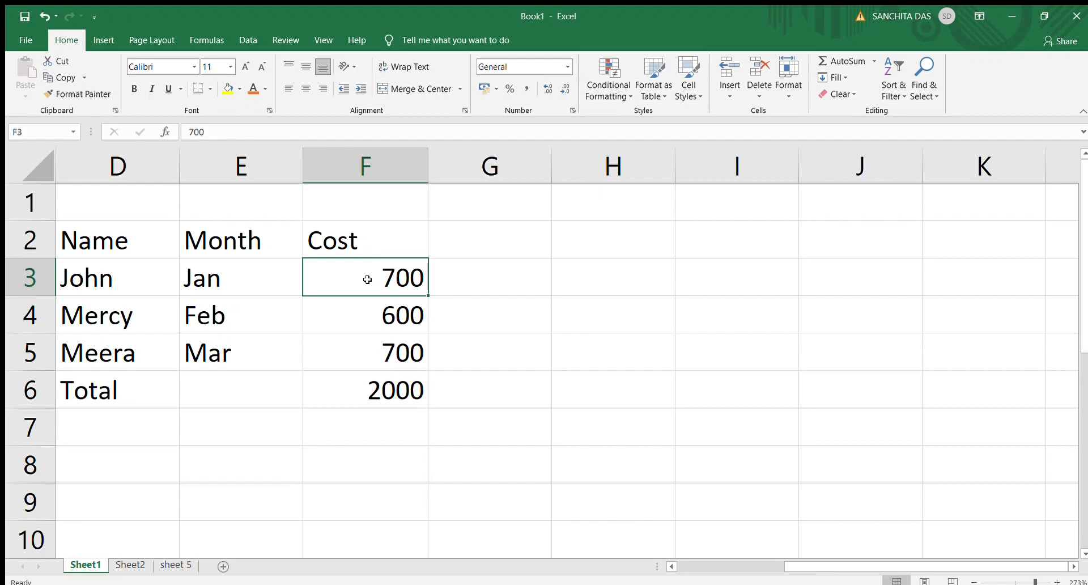
left_click(371, 382)
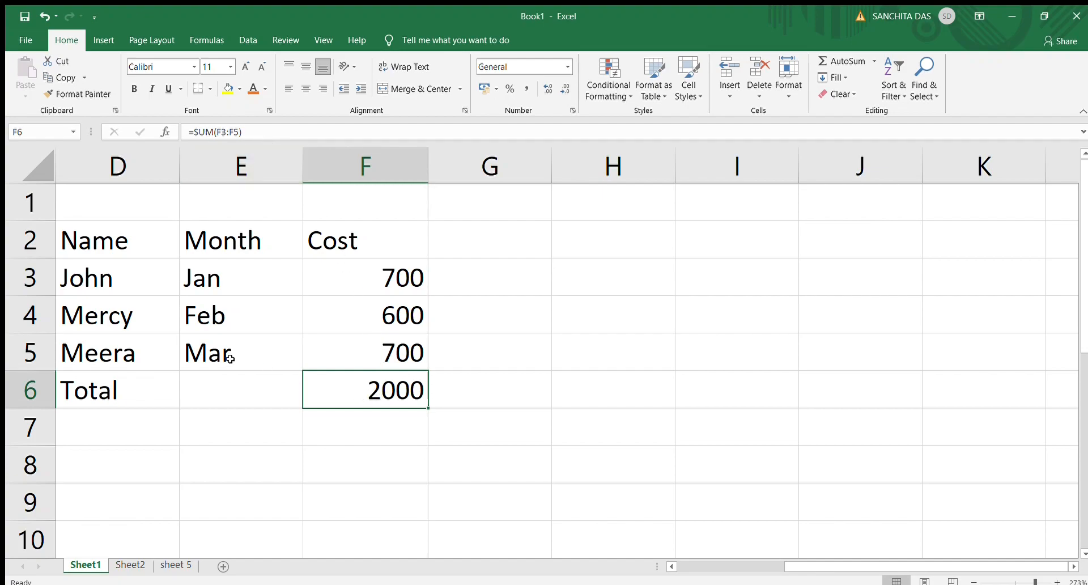
left_click(243, 386)
left_click(402, 386)
Change the February cost in cell F4 to 800 so the total recalculates.
left_click(393, 316)
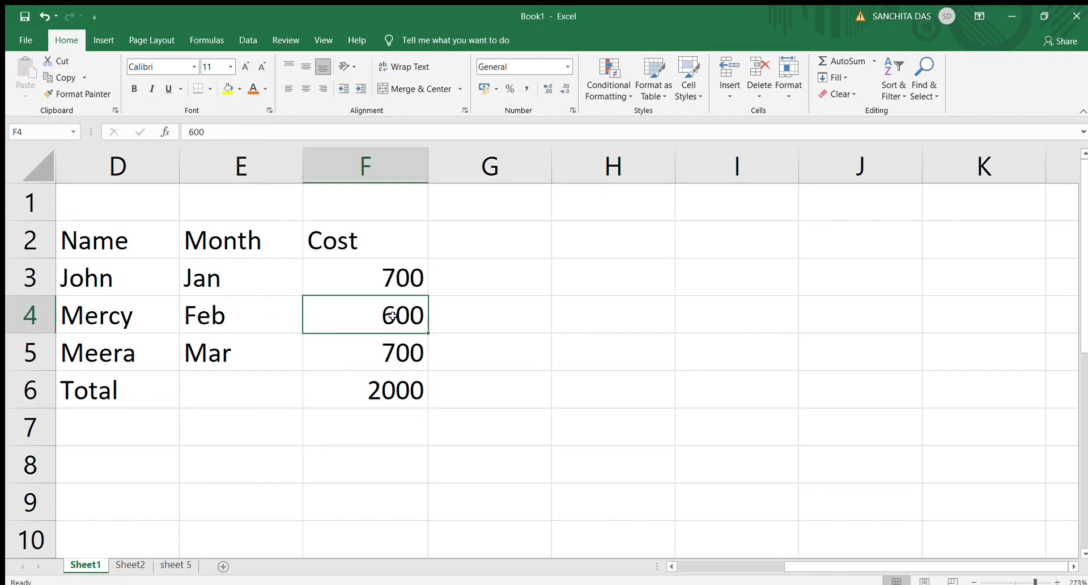
key("BackSpace")
type("800")
left_click(384, 449)
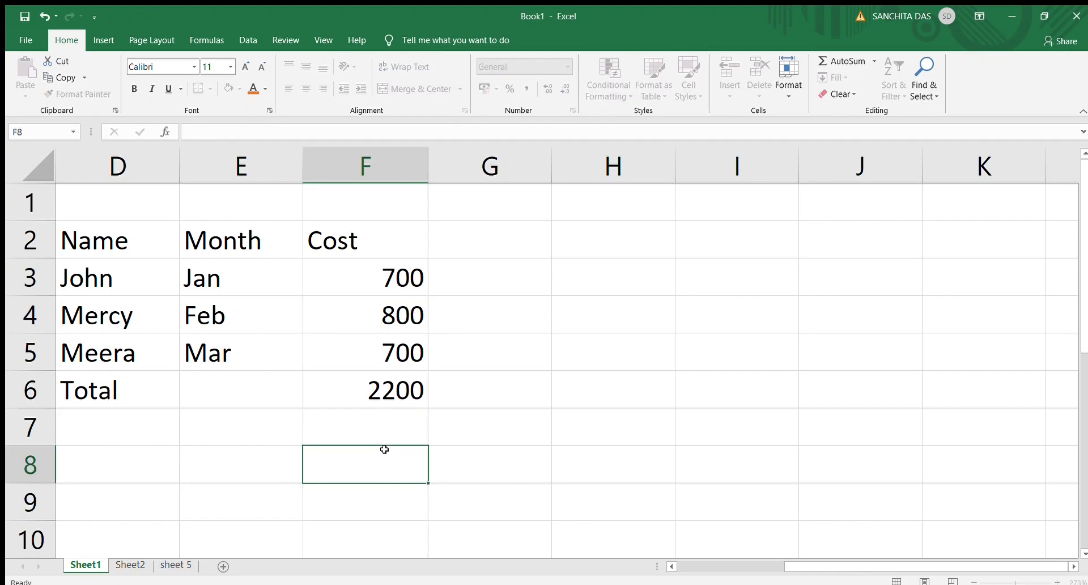